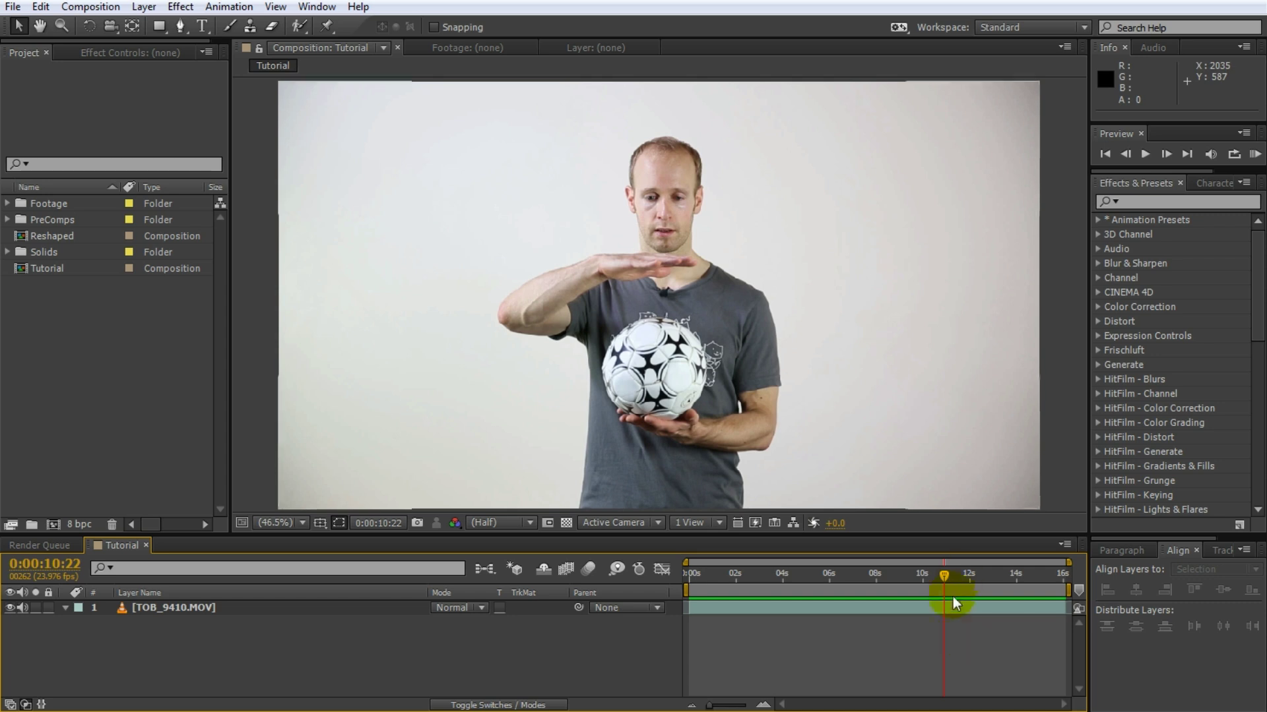
# Scrub through the footage in the Tutorial composition and duplicate the TOB_9410.MOV layer.
pyautogui.moveTo(944, 572); pyautogui.dragTo(940, 617)
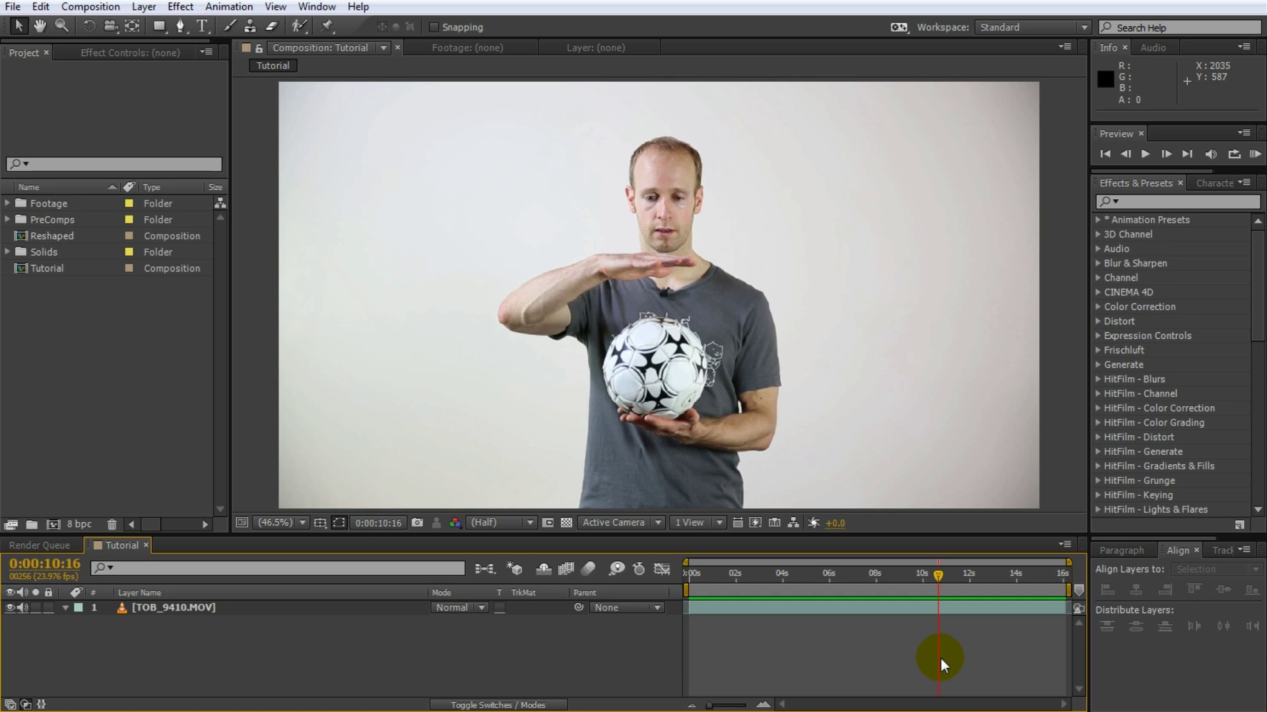
pyautogui.moveTo(929, 575); pyautogui.dragTo(995, 586)
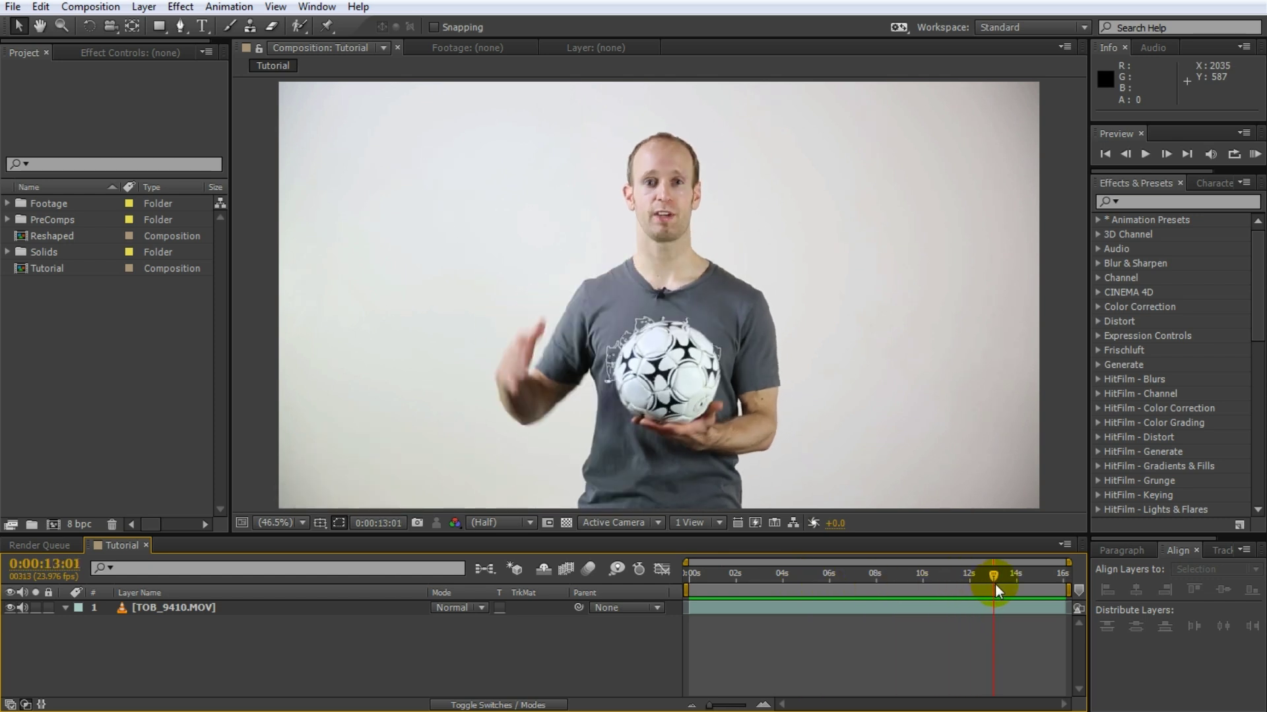
pyautogui.click(223, 612)
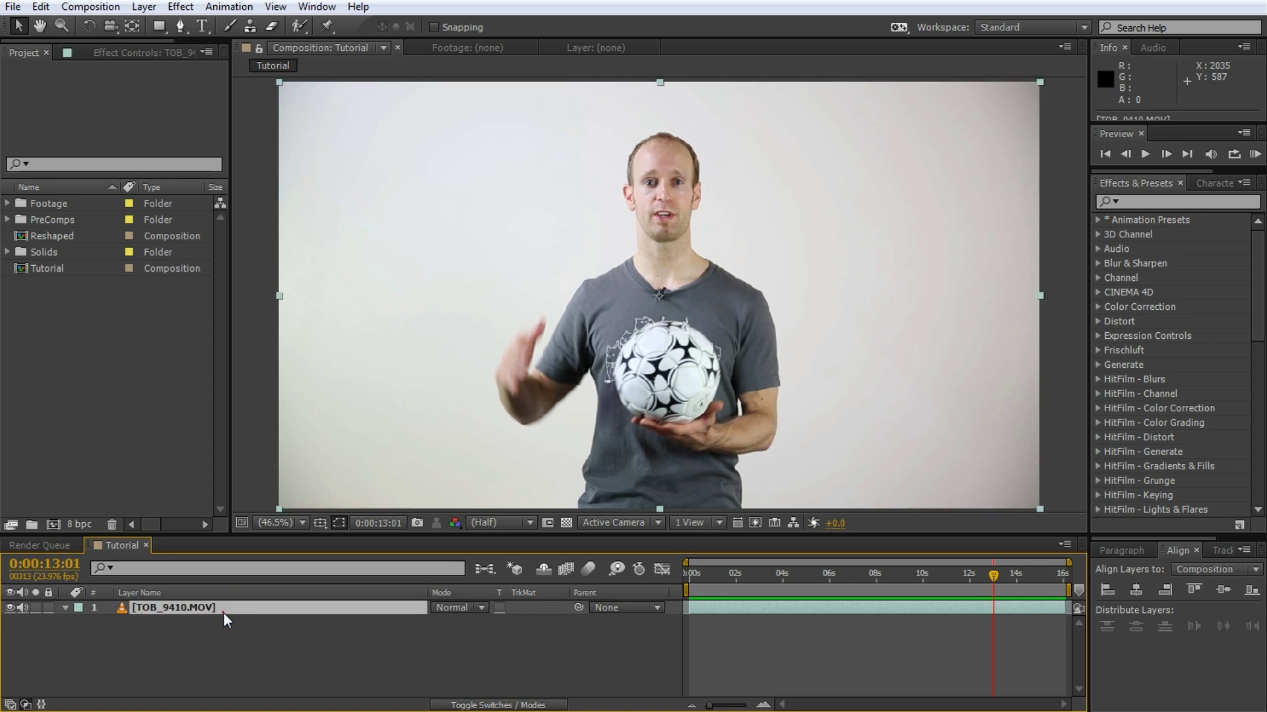
pyautogui.hotkey('ctrl', 'd')
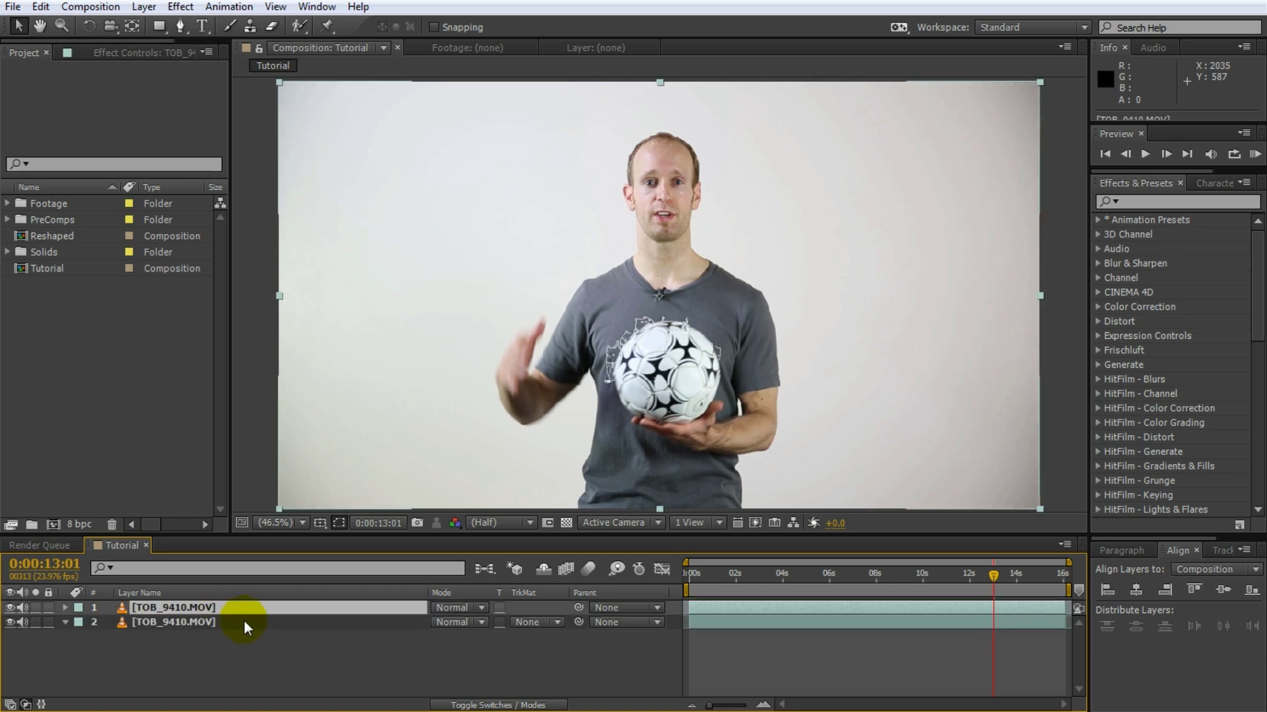
# Rename the lower footage layer Remote and the upper copy Soccer Ball.
pyautogui.click(243, 621)
pyautogui.press('Return')
pyautogui.write('Remote')
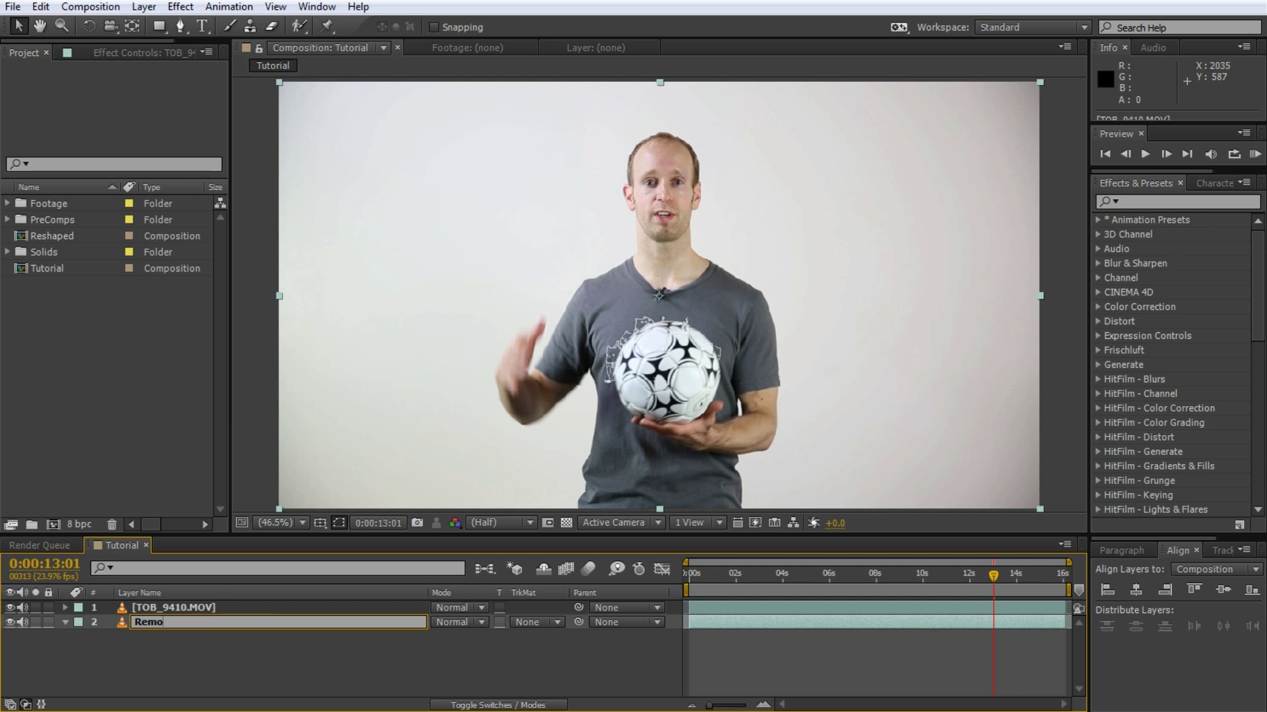
pyautogui.press('Return')
pyautogui.click(247, 611)
pyautogui.press('Return')
pyautogui.write('Soc')
pyautogui.press('Return')
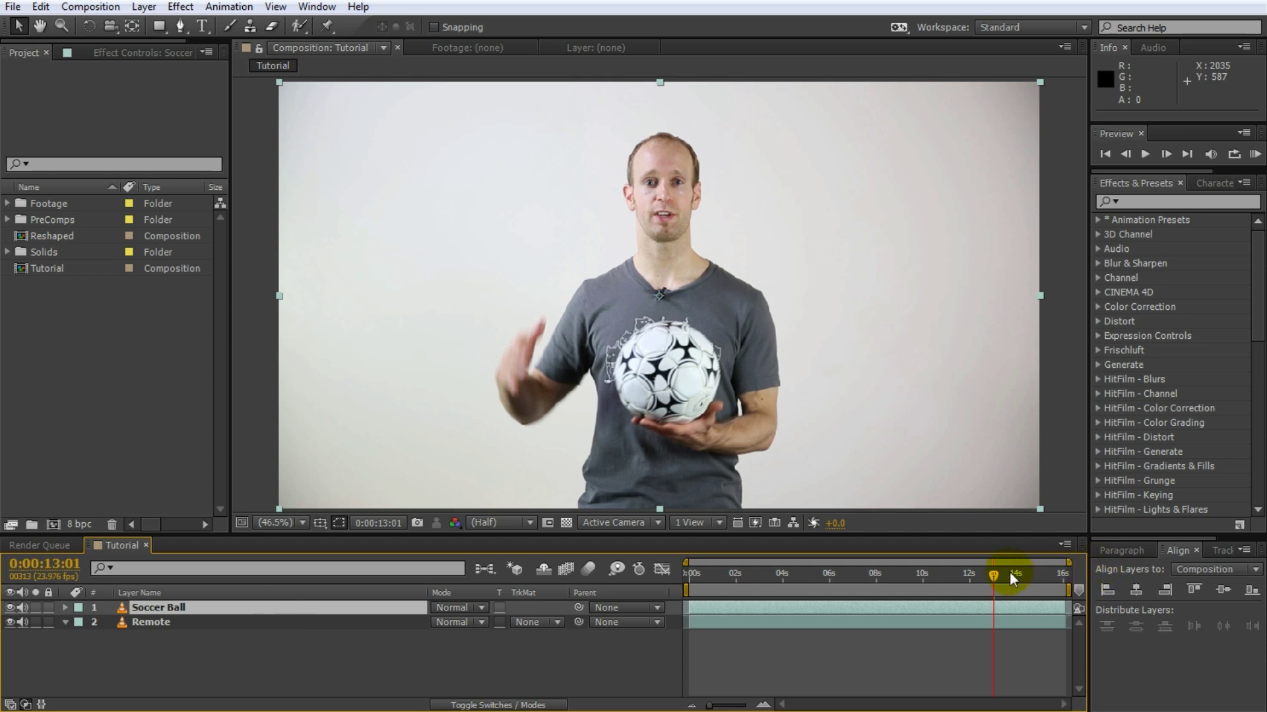
# Trim the Soccer Ball layer to start at 0:00:10:18 and the Remote layer to end at 0:00:05:18.
pyautogui.moveTo(990, 581); pyautogui.dragTo(937, 597)
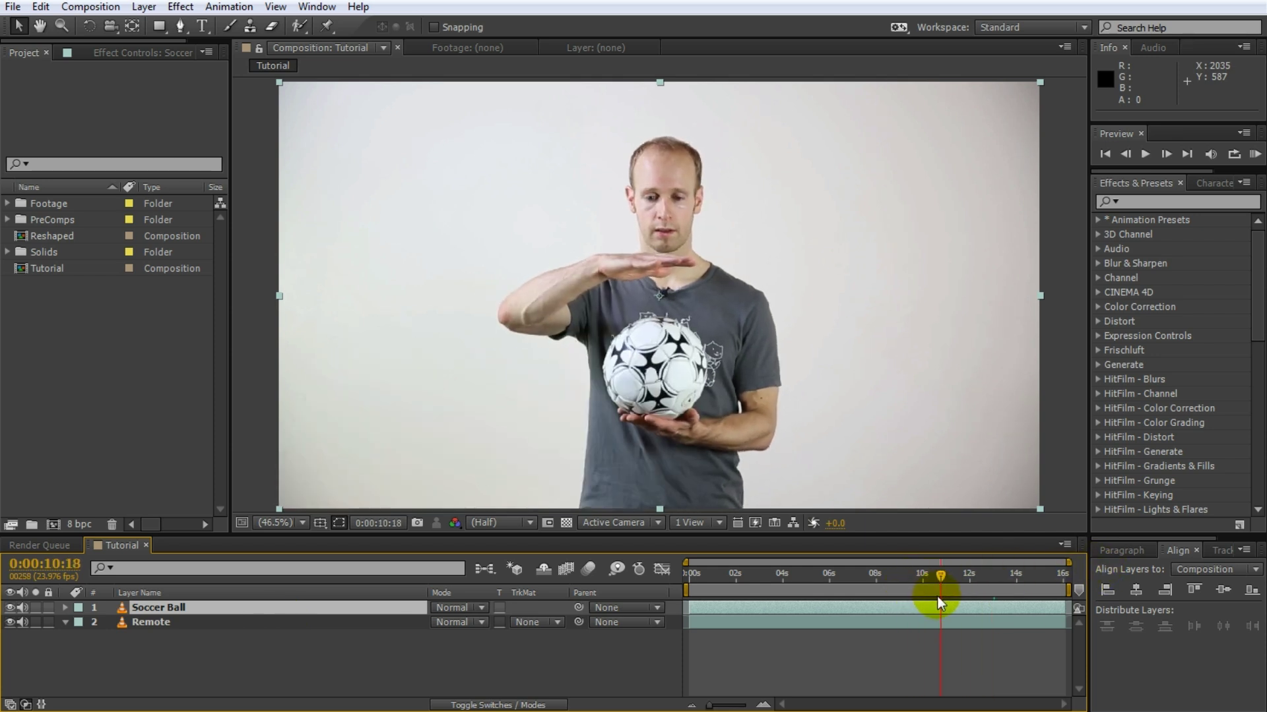
pyautogui.moveTo(689, 603); pyautogui.dragTo(823, 589)
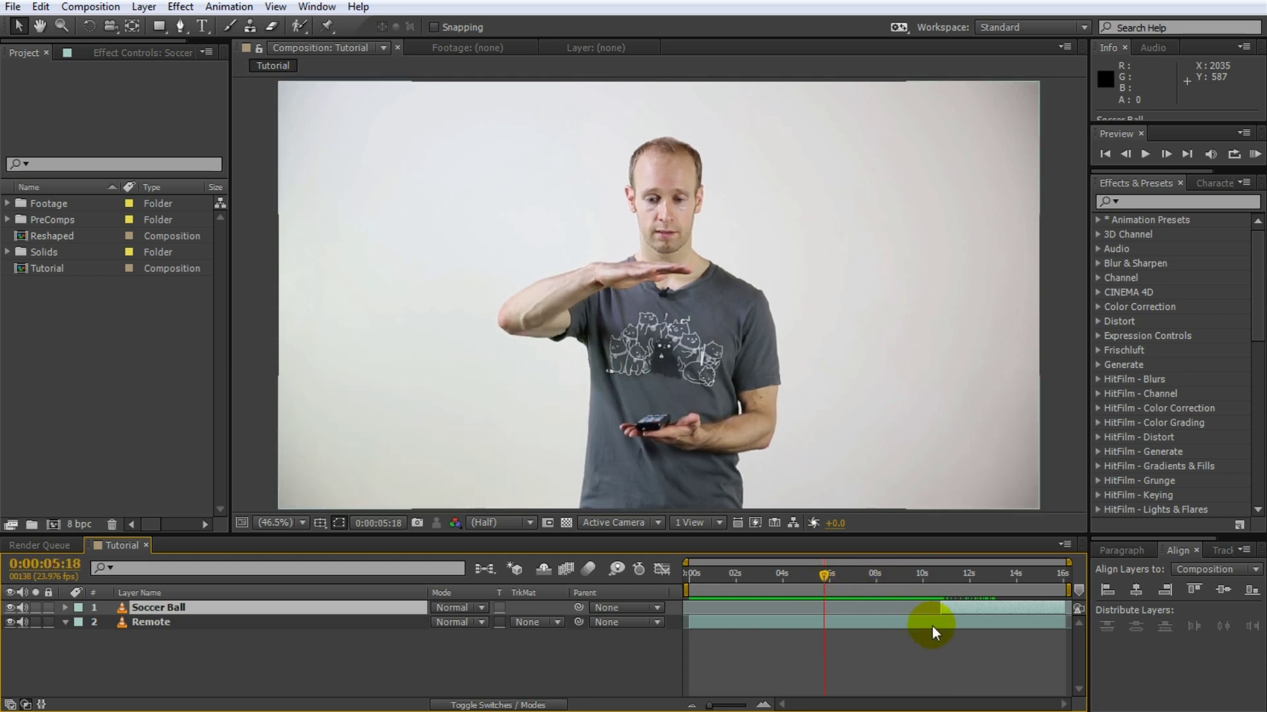
pyautogui.click(962, 620)
pyautogui.click(1053, 622)
pyautogui.moveTo(1060, 621); pyautogui.dragTo(823, 621)
# Slide the Soccer Ball layer to start where Remote ends, and shift the cut between them to 0:00:05:09.
pyautogui.moveTo(968, 608); pyautogui.dragTo(837, 608)
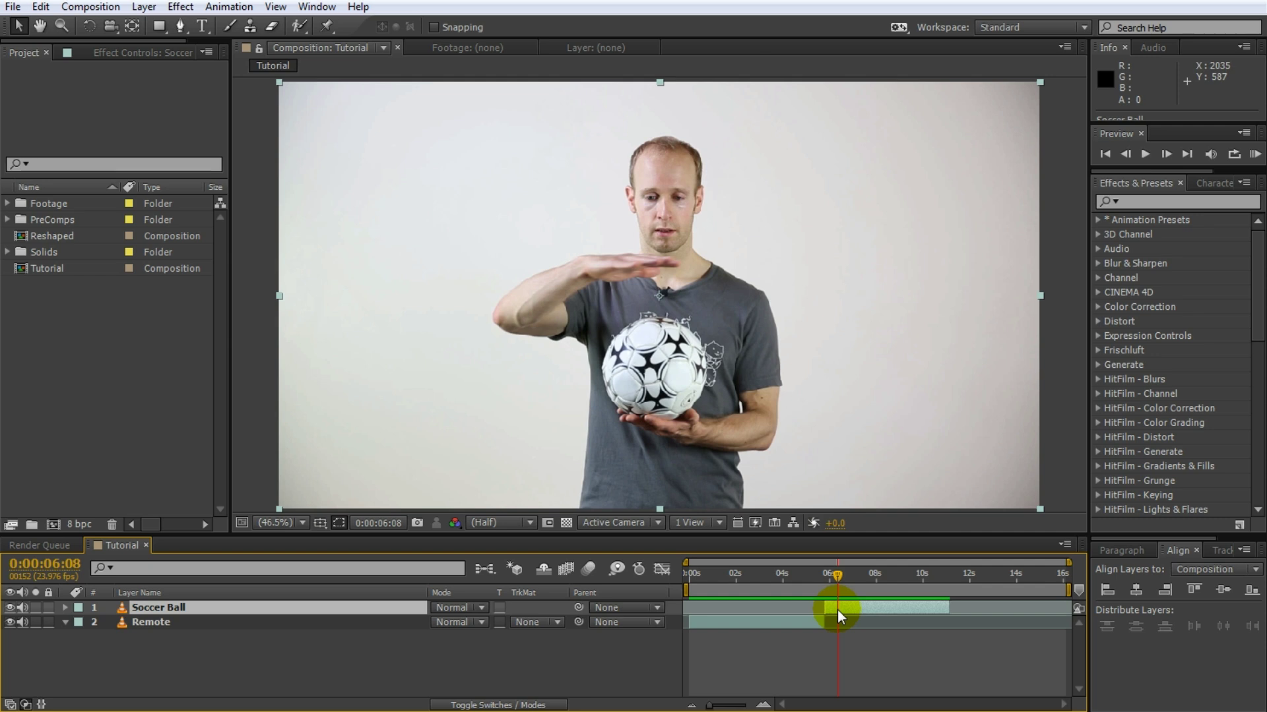
pyautogui.scroll(2, 820, 615)
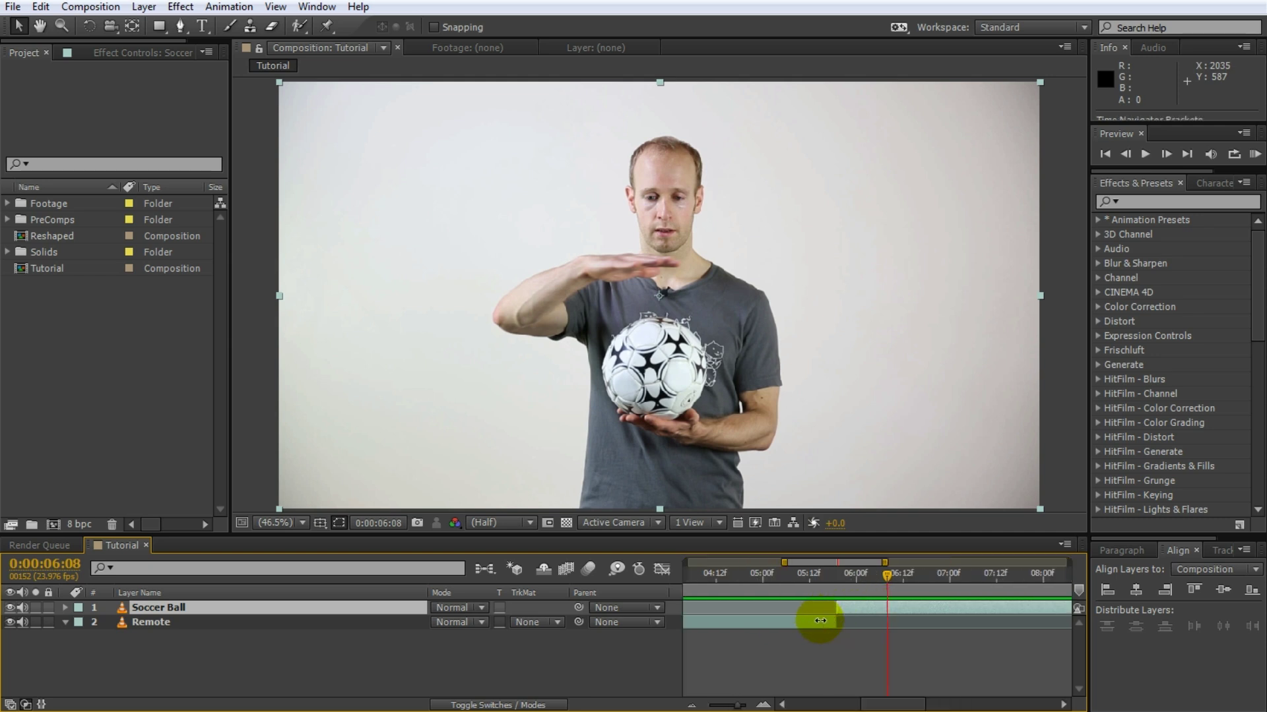
pyautogui.moveTo(840, 580); pyautogui.dragTo(814, 613)
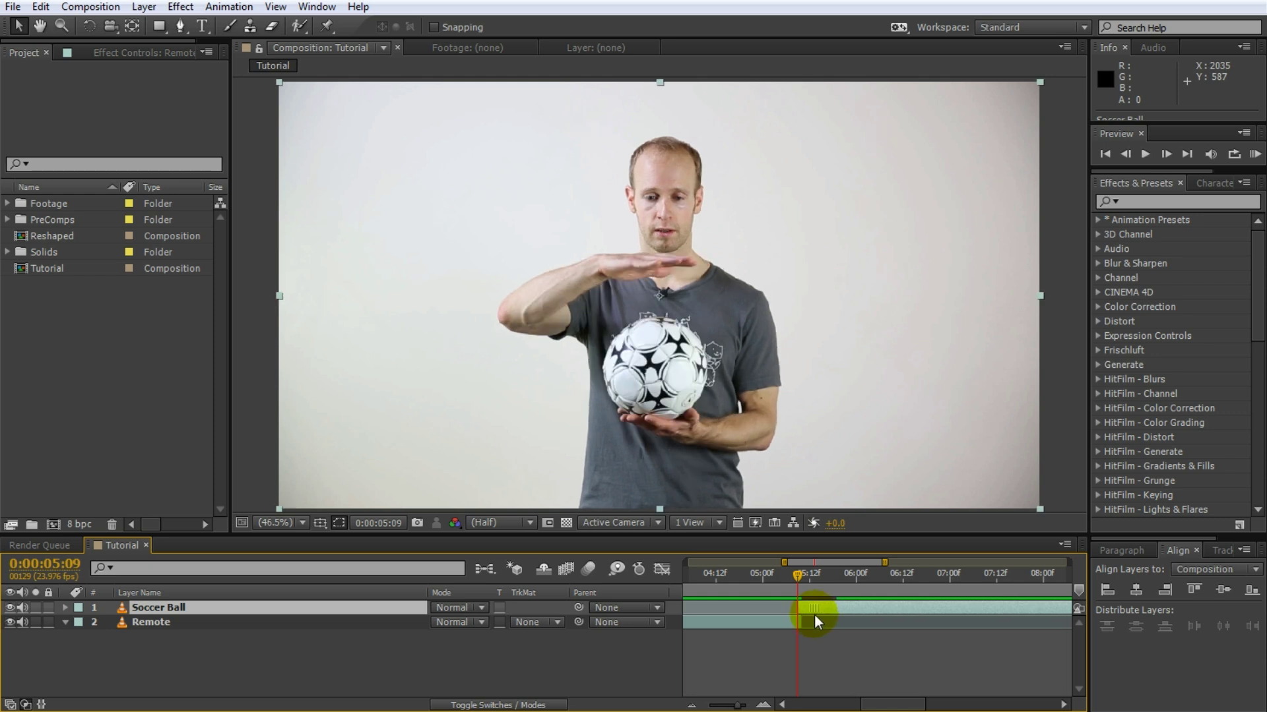
pyautogui.click(811, 617)
pyautogui.click(810, 611)
pyautogui.moveTo(798, 578)
pyautogui.mouseDown()
pyautogui.moveTo(852, 580)
pyautogui.moveTo(825, 609)
pyautogui.moveTo(850, 612)
pyautogui.moveTo(819, 612)
pyautogui.mouseUp()
# Play back the transition from the remote shot to the soccer ball shot to check the cut.
pyautogui.moveTo(784, 565); pyautogui.dragTo(690, 563)
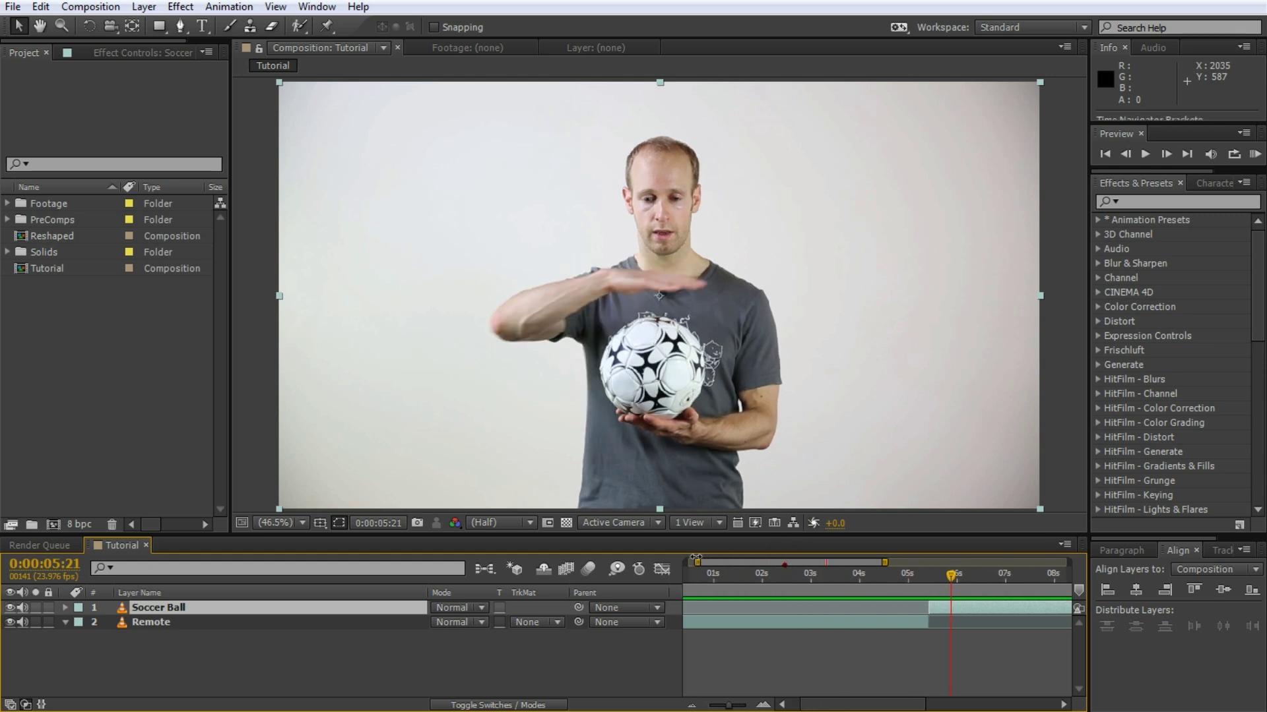
pyautogui.moveTo(884, 563); pyautogui.dragTo(993, 563)
pyautogui.moveTo(858, 581)
pyautogui.mouseDown()
pyautogui.moveTo(802, 575)
pyautogui.moveTo(849, 594)
pyautogui.mouseUp()
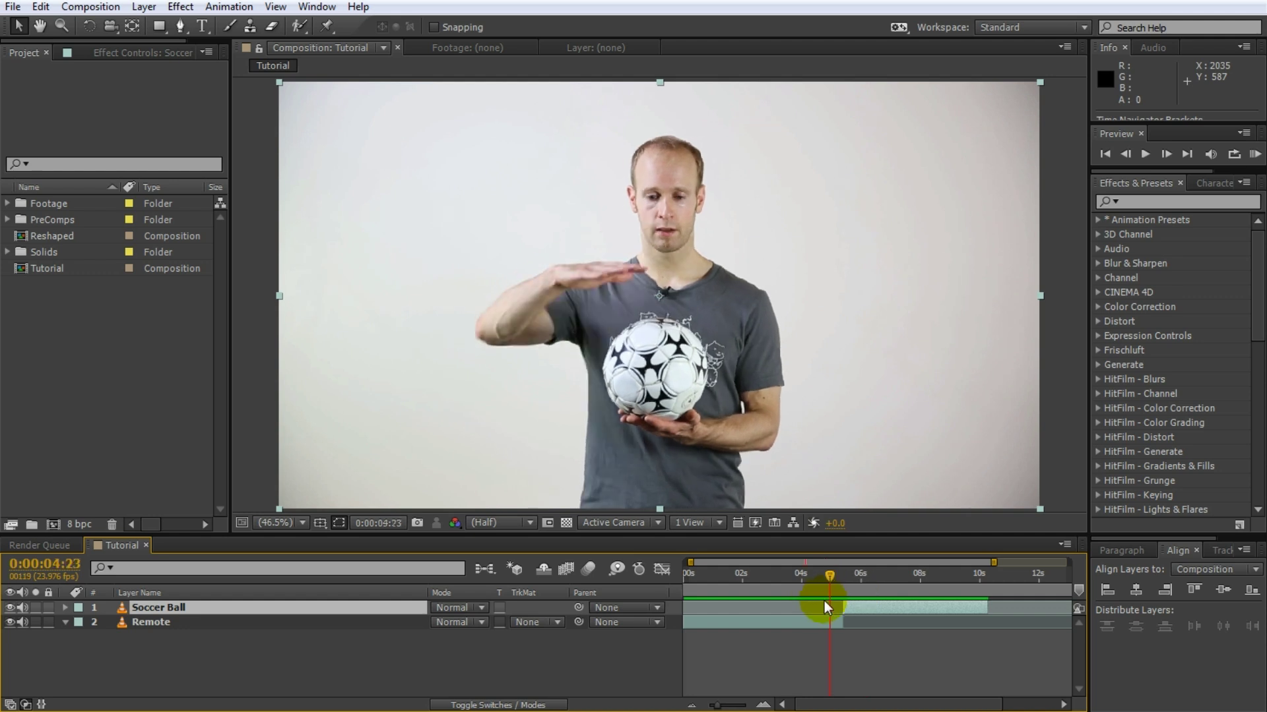
pyautogui.press('space')
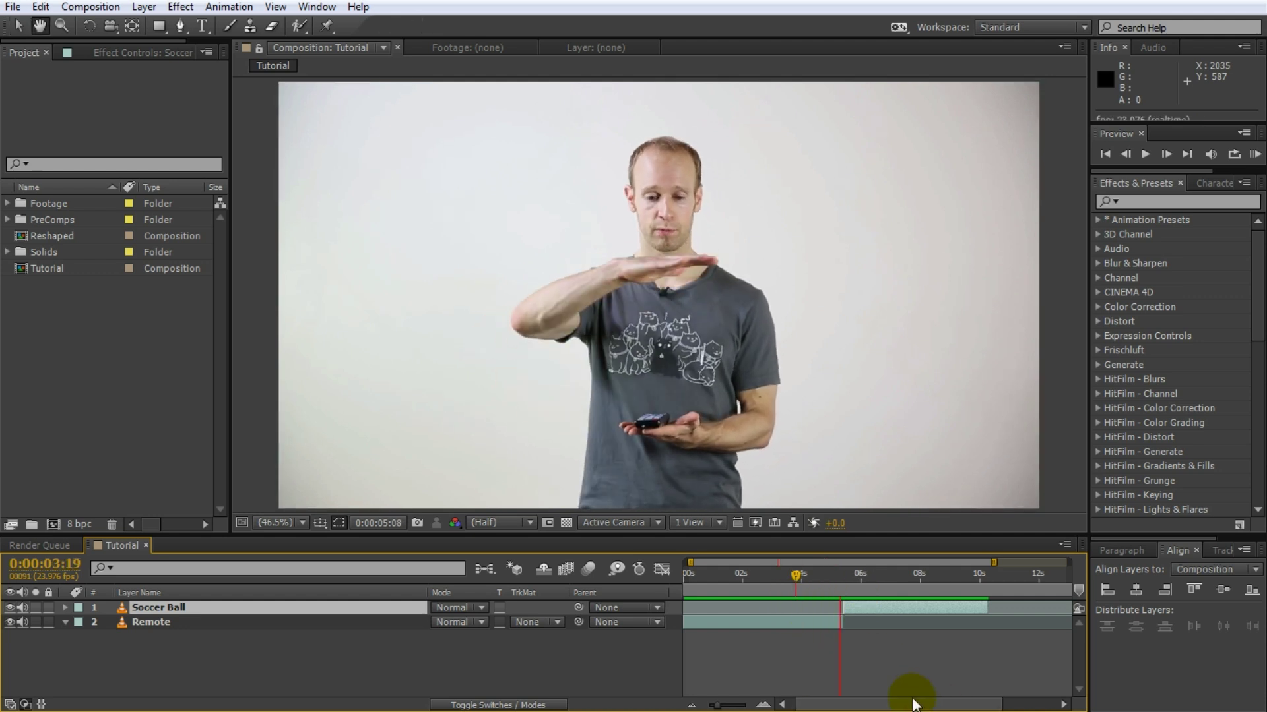
pyautogui.moveTo(914, 705); pyautogui.dragTo(909, 704)
# Move the cut between Remote and Soccer Ball to about 0:00:05:14, keeping both clips butted together.
pyautogui.moveTo(866, 584); pyautogui.dragTo(854, 628)
pyautogui.press('pagedown')
pyautogui.press('pagedown')
pyautogui.moveTo(854, 578); pyautogui.dragTo(828, 606)
pyautogui.click(729, 517)
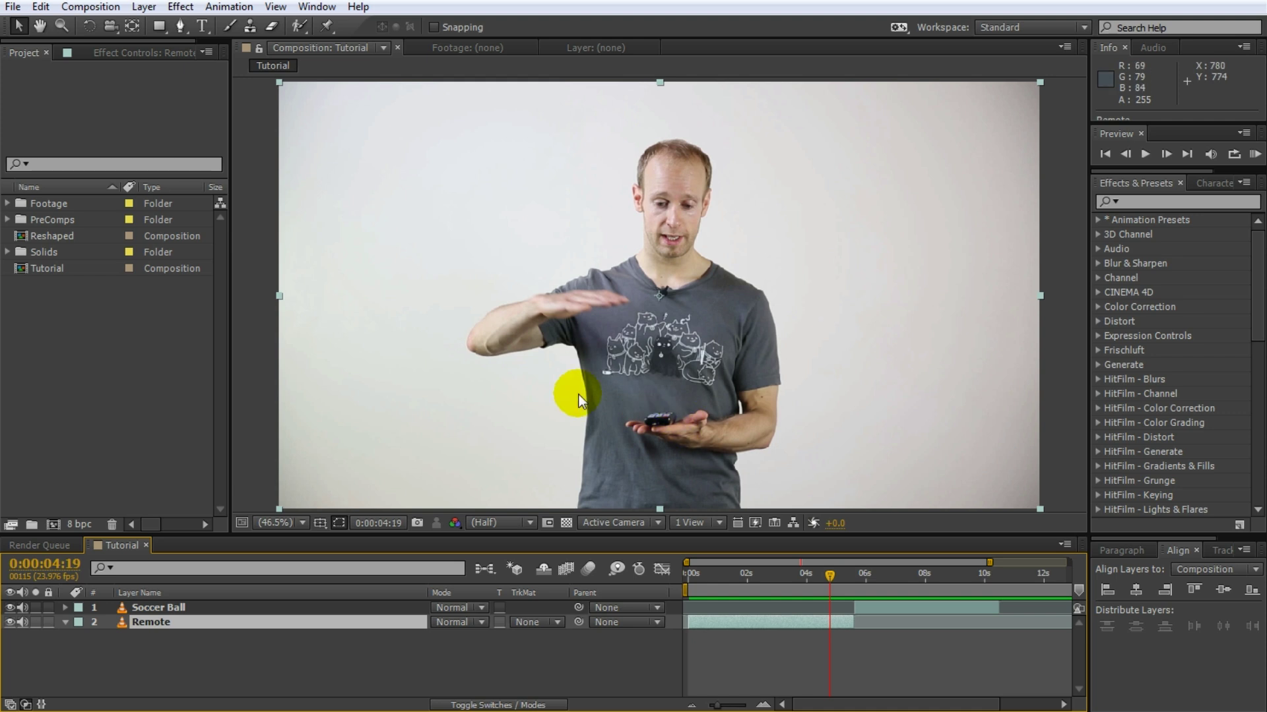
pyautogui.click(829, 578)
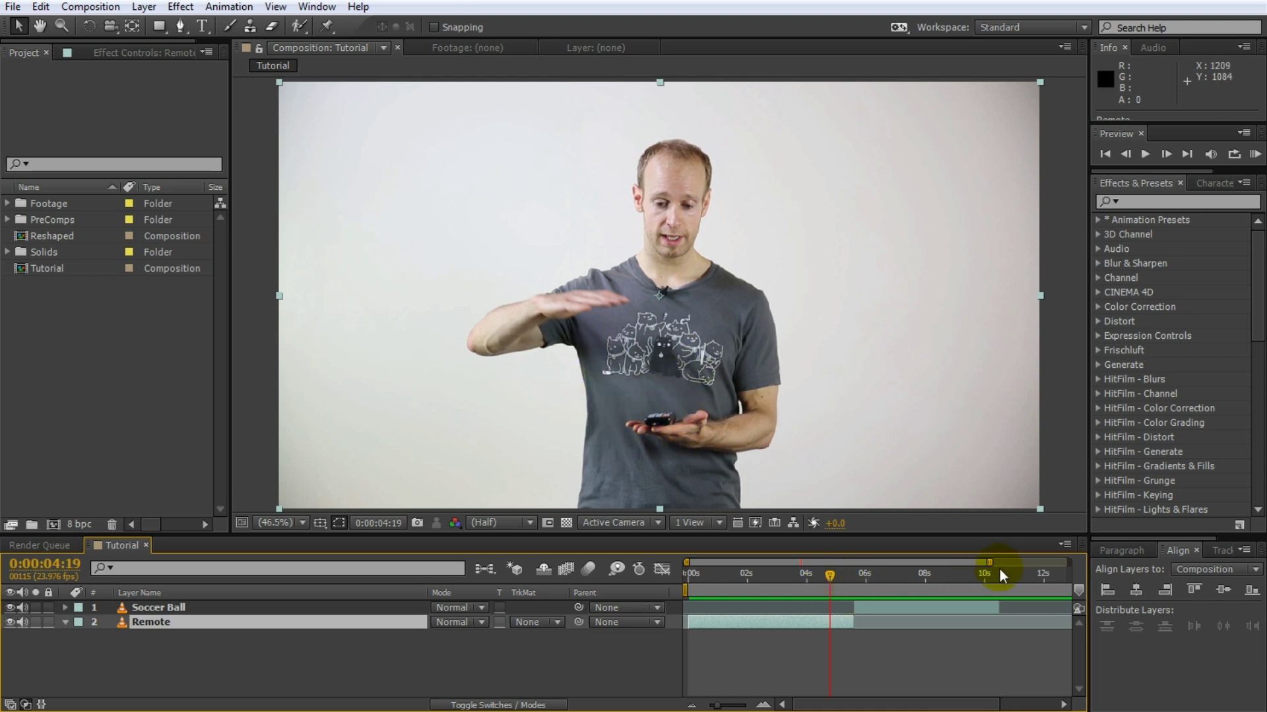
# End the work area at 0:00:10:11 and trim the composition to it.
pyautogui.click(958, 577)
pyautogui.moveTo(948, 592); pyautogui.dragTo(997, 578)
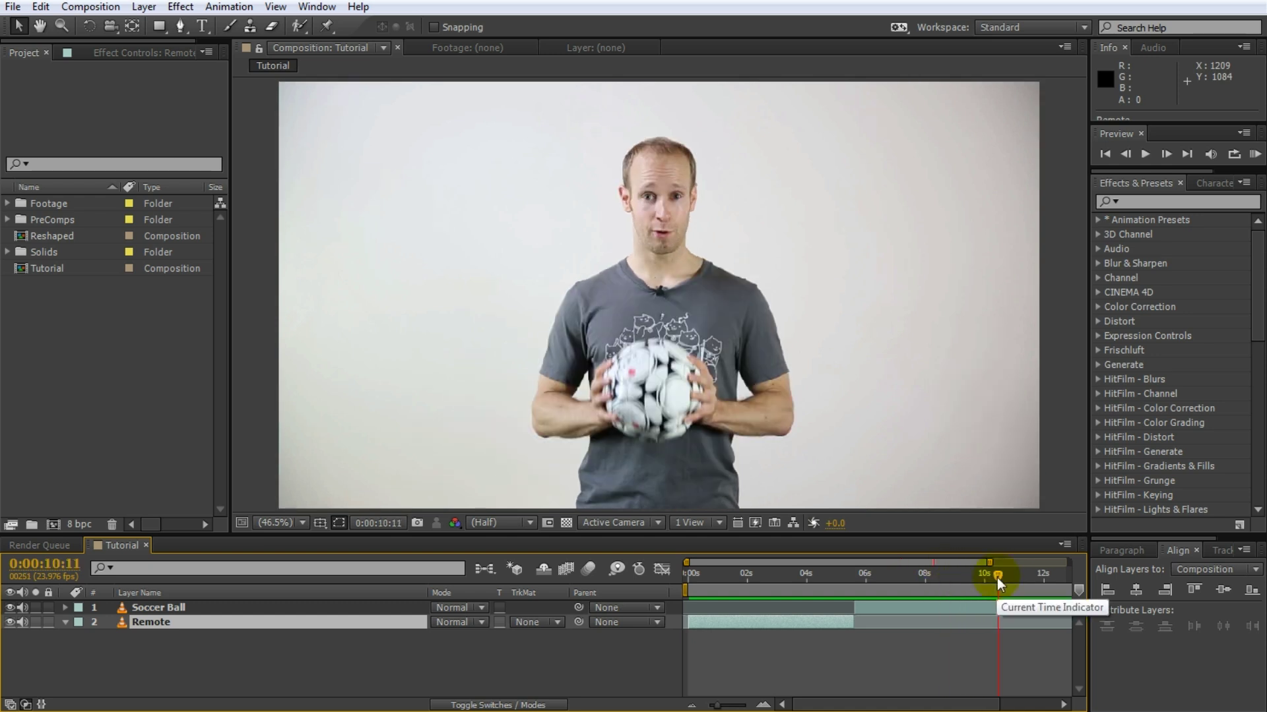
pyautogui.press('n')
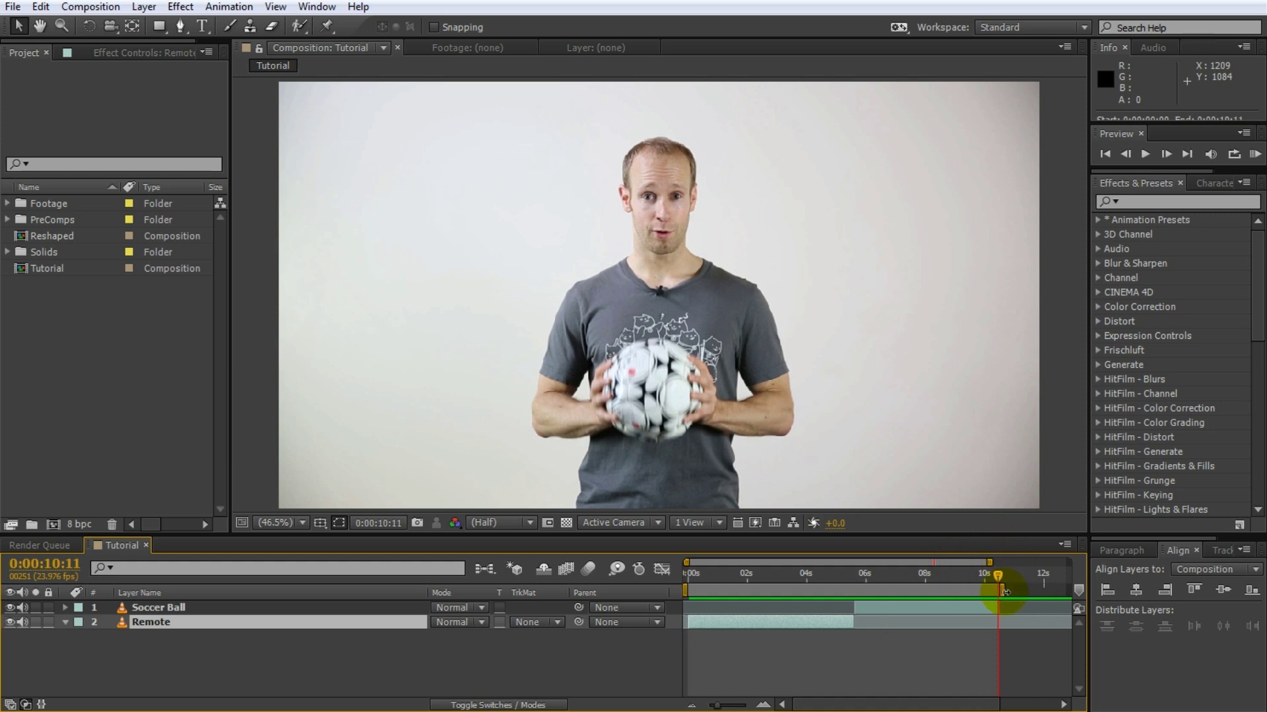
pyautogui.rightClick(960, 592)
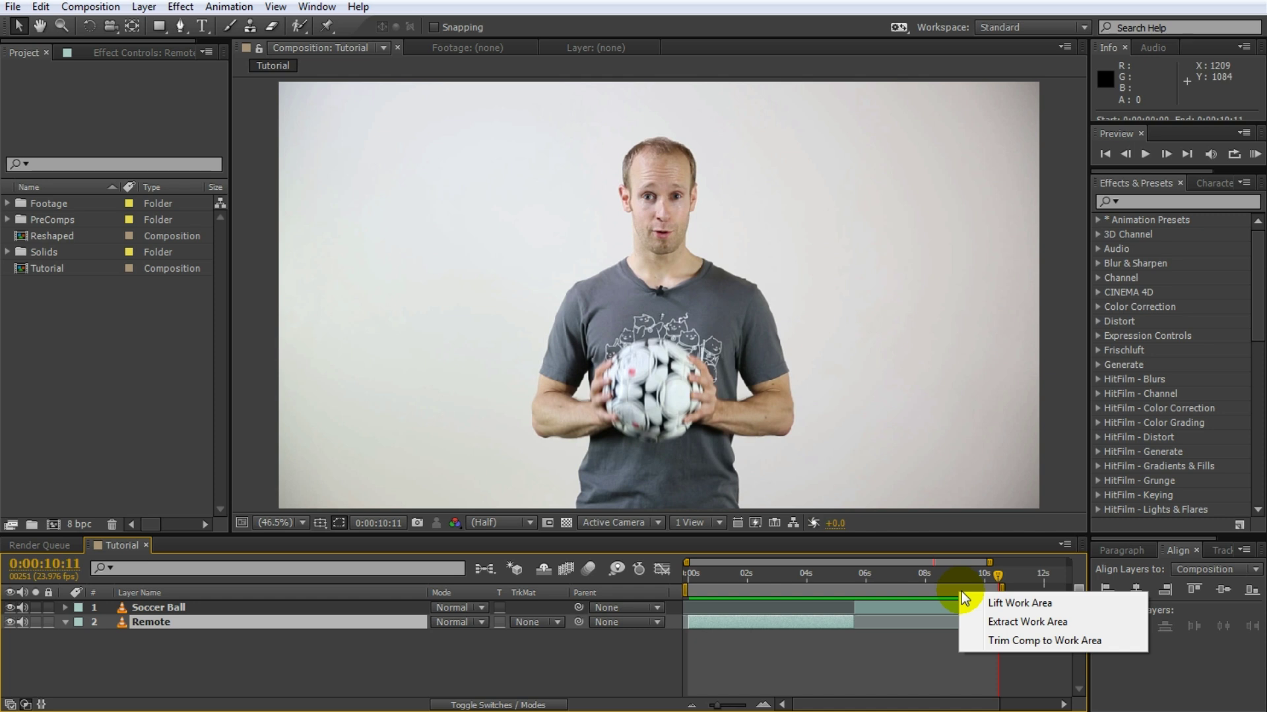
pyautogui.click(1034, 643)
# Narrow the layer name column to widen the time graph, and set the current time to 0:00:05:00.
pyautogui.click(719, 608)
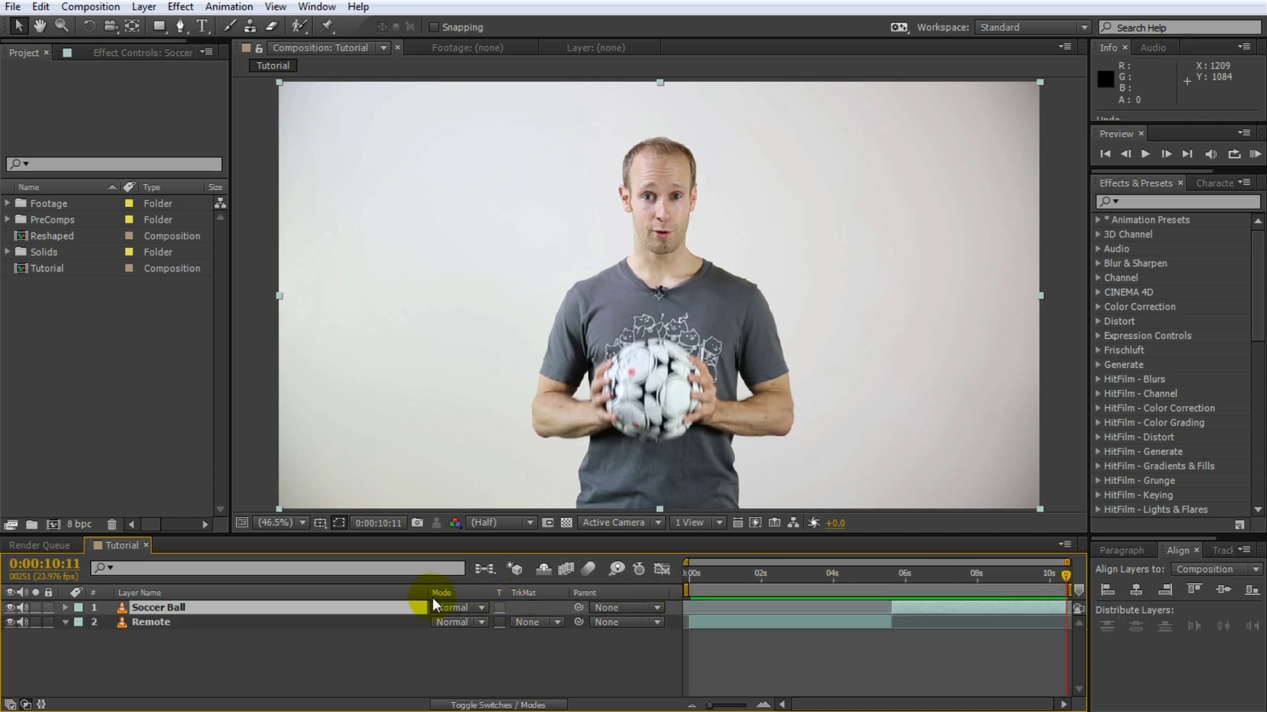
pyautogui.moveTo(429, 599); pyautogui.dragTo(277, 597)
pyautogui.click(816, 576)
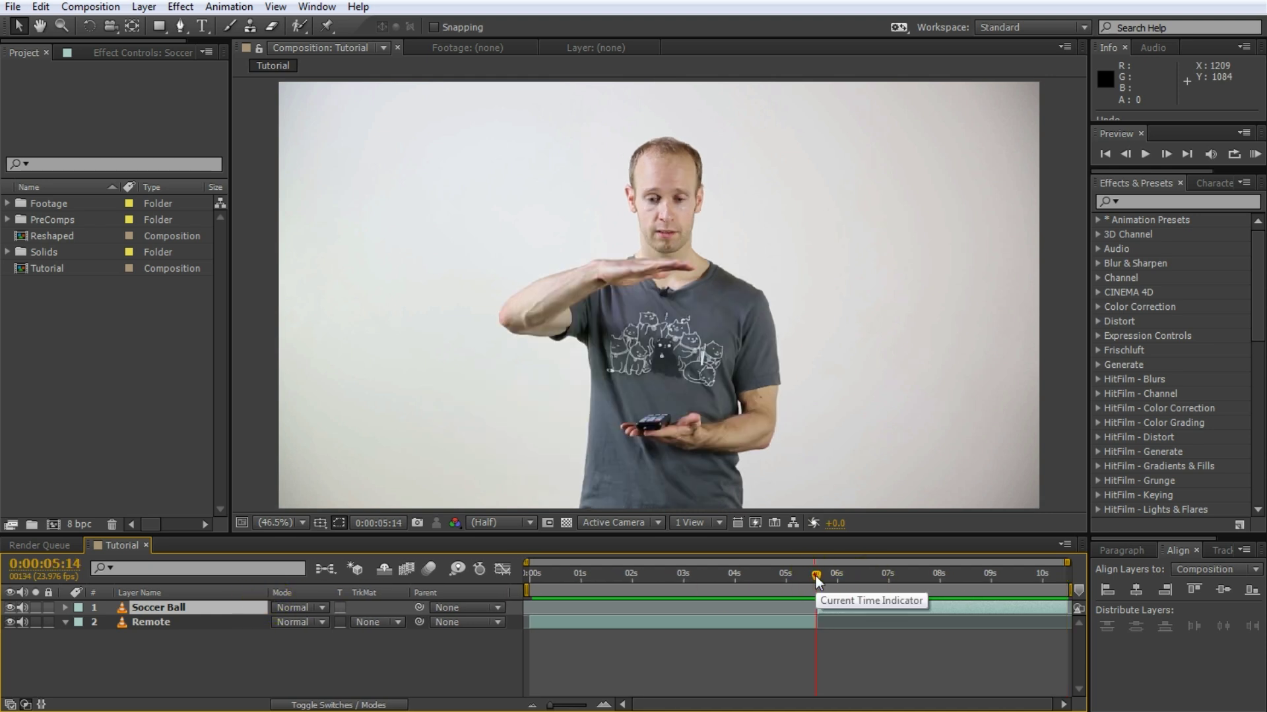
pyautogui.moveTo(815, 575); pyautogui.dragTo(796, 579)
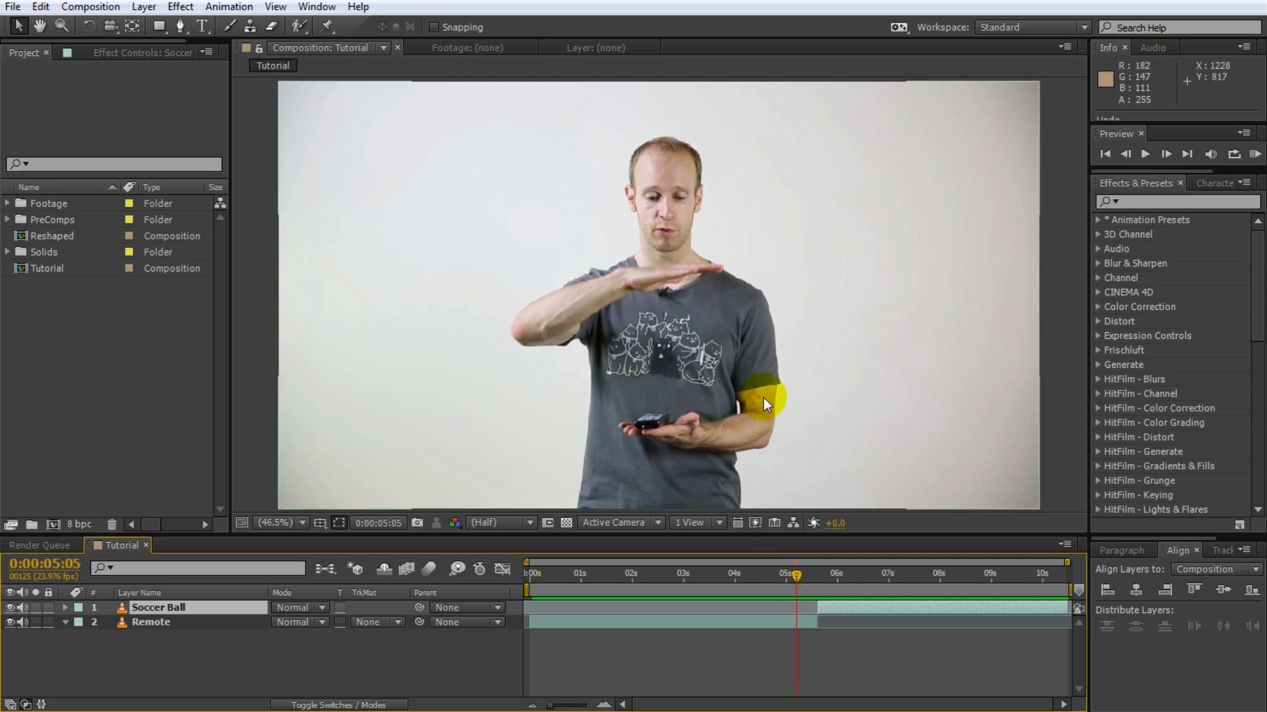
pyautogui.moveTo(798, 578)
pyautogui.mouseDown()
pyautogui.moveTo(818, 582)
pyautogui.moveTo(785, 580)
pyautogui.mouseUp()
# Duplicate the Remote layer and rename the copy Remote Morph.
pyautogui.click(219, 623)
pyautogui.hotkey('ctrl', 'd')
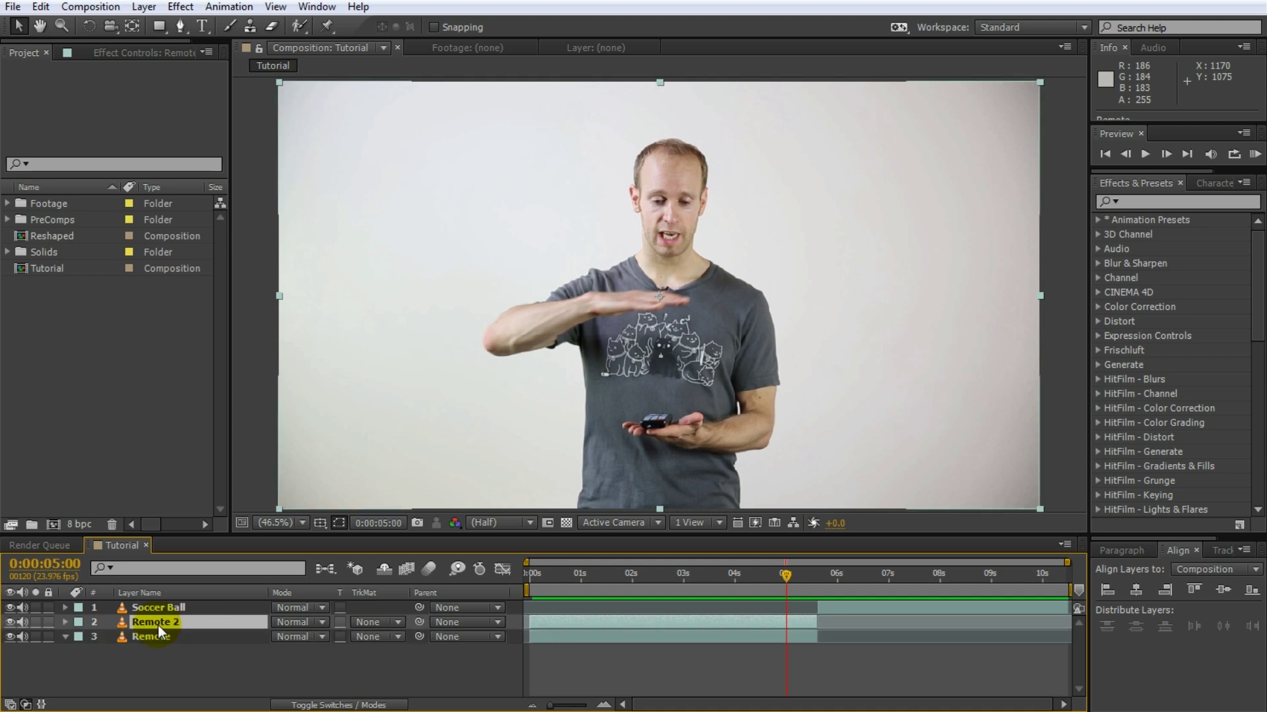
pyautogui.press('Return')
pyautogui.write('Remote Morph')
pyautogui.press('Return')
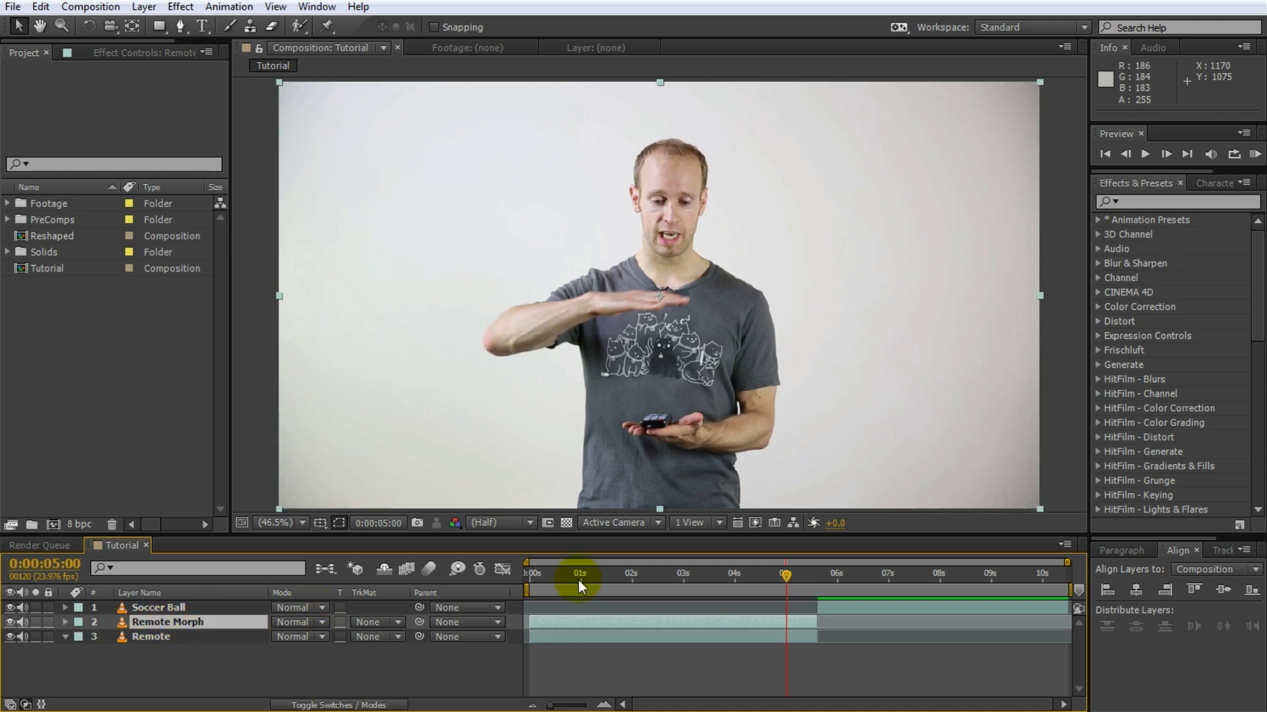
# Trim the Remote Morph layer to start at 0:00:05:00.
pyautogui.moveTo(531, 624); pyautogui.dragTo(786, 625)
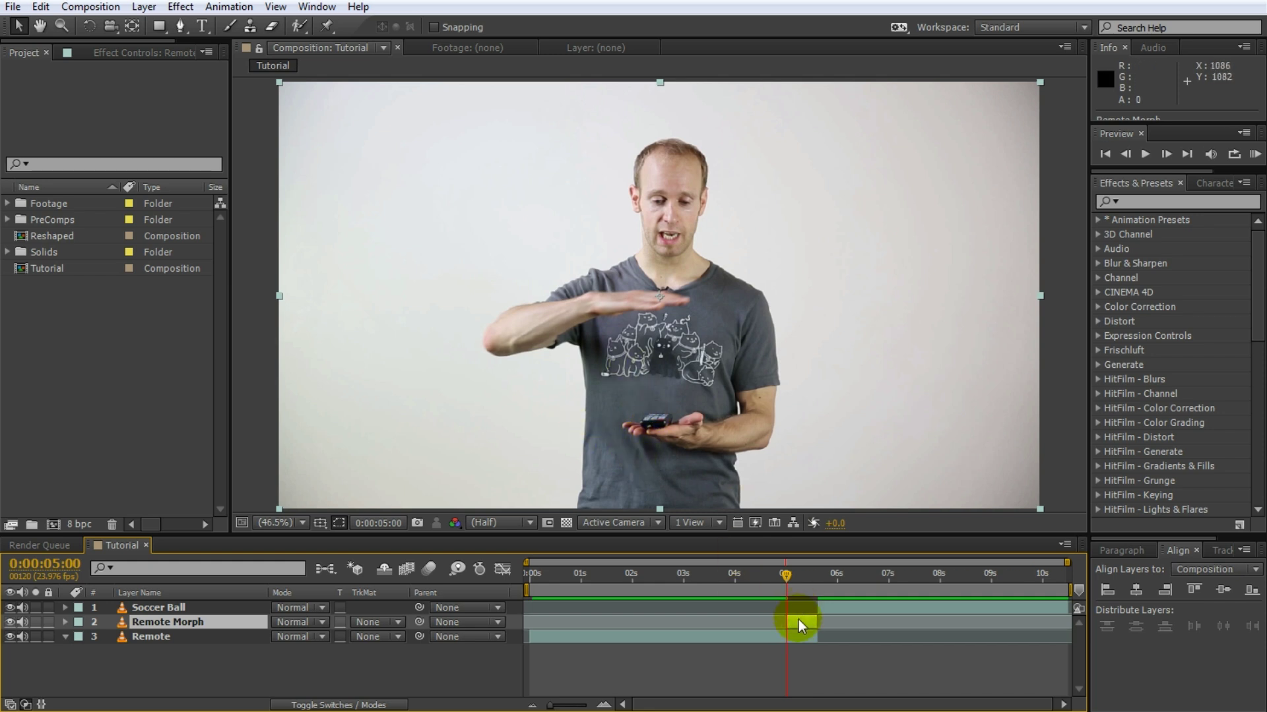
pyautogui.scroll(3, 798, 620)
pyautogui.hscroll(-1, 799, 619)
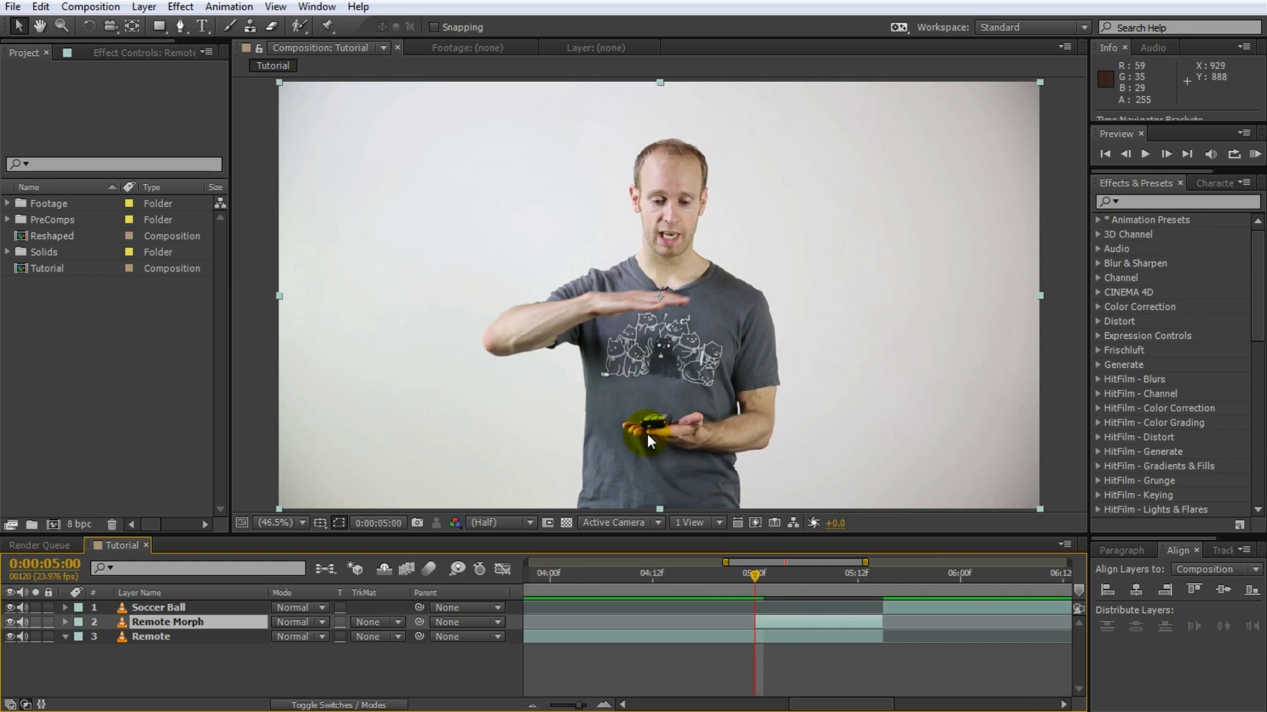
# Draw a closed Pen tool mask tightly around the remote in the hand on the Remote Morph layer.
pyautogui.press('/')
pyautogui.moveTo(666, 445); pyautogui.dragTo(697, 175)
pyautogui.scroll(1, 686, 331)
pyautogui.scroll(1, 714, 339)
pyautogui.moveTo(686, 331); pyautogui.dragTo(683, 260)
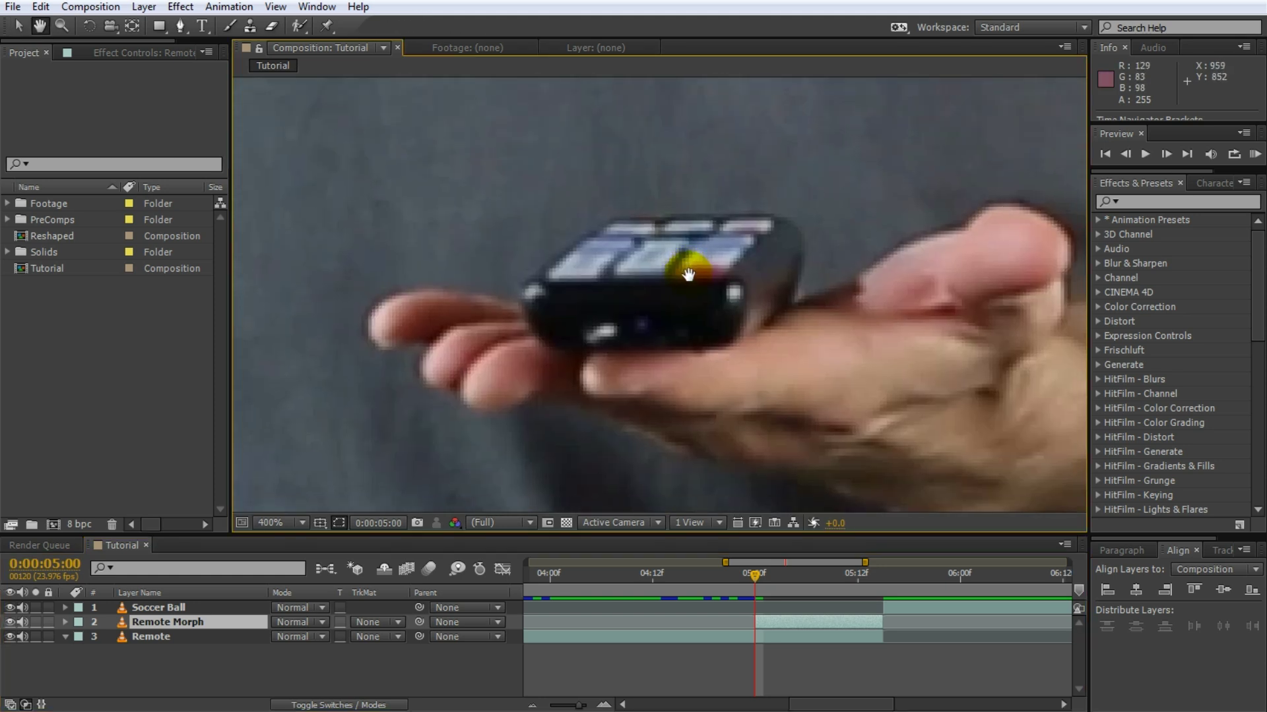
pyautogui.click(180, 25)
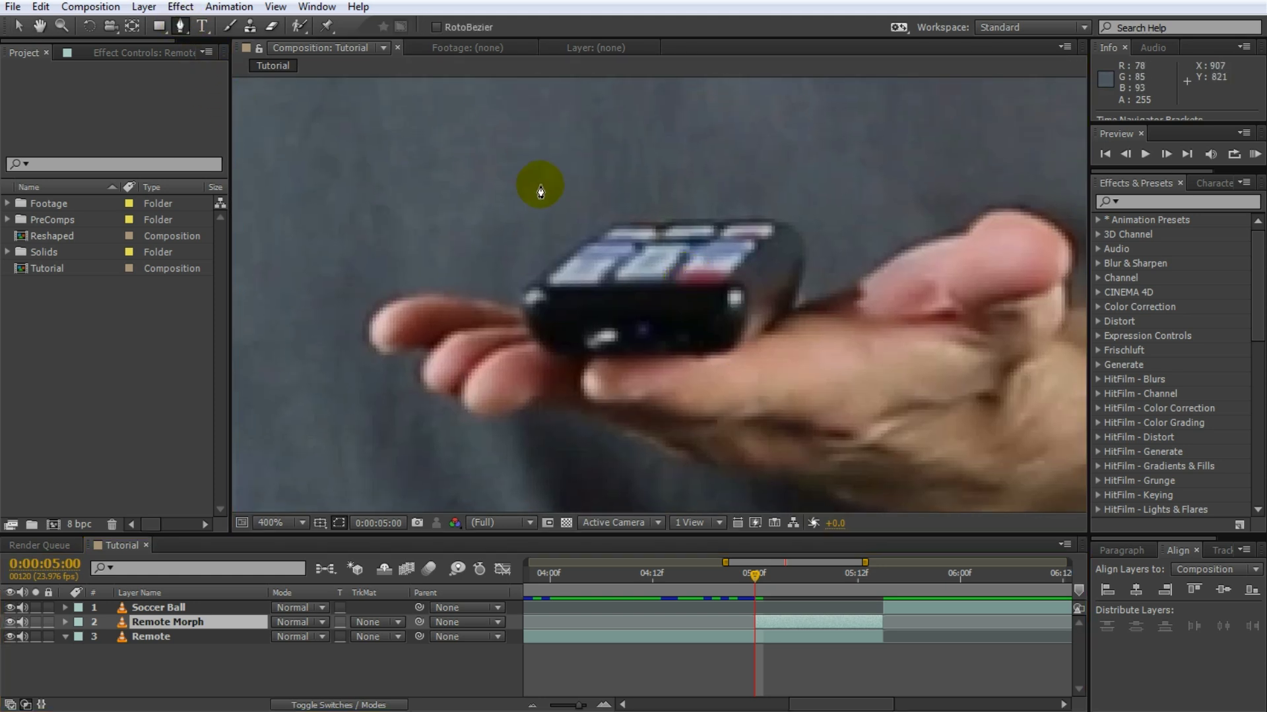
pyautogui.click(728, 223)
pyautogui.click(614, 223)
pyautogui.click(523, 291)
pyautogui.click(527, 325)
pyautogui.click(571, 360)
pyautogui.click(702, 358)
pyautogui.click(737, 348)
pyautogui.click(792, 311)
pyautogui.moveTo(802, 257); pyautogui.dragTo(800, 239)
pyautogui.click(781, 222)
pyautogui.click(729, 223)
pyautogui.moveTo(614, 224); pyautogui.dragTo(609, 224)
# Check the mask against the remote's movement, and start keyframing the Mask Path at 0:00:05:00.
pyautogui.click(753, 572)
pyautogui.moveTo(758, 579); pyautogui.dragTo(794, 604)
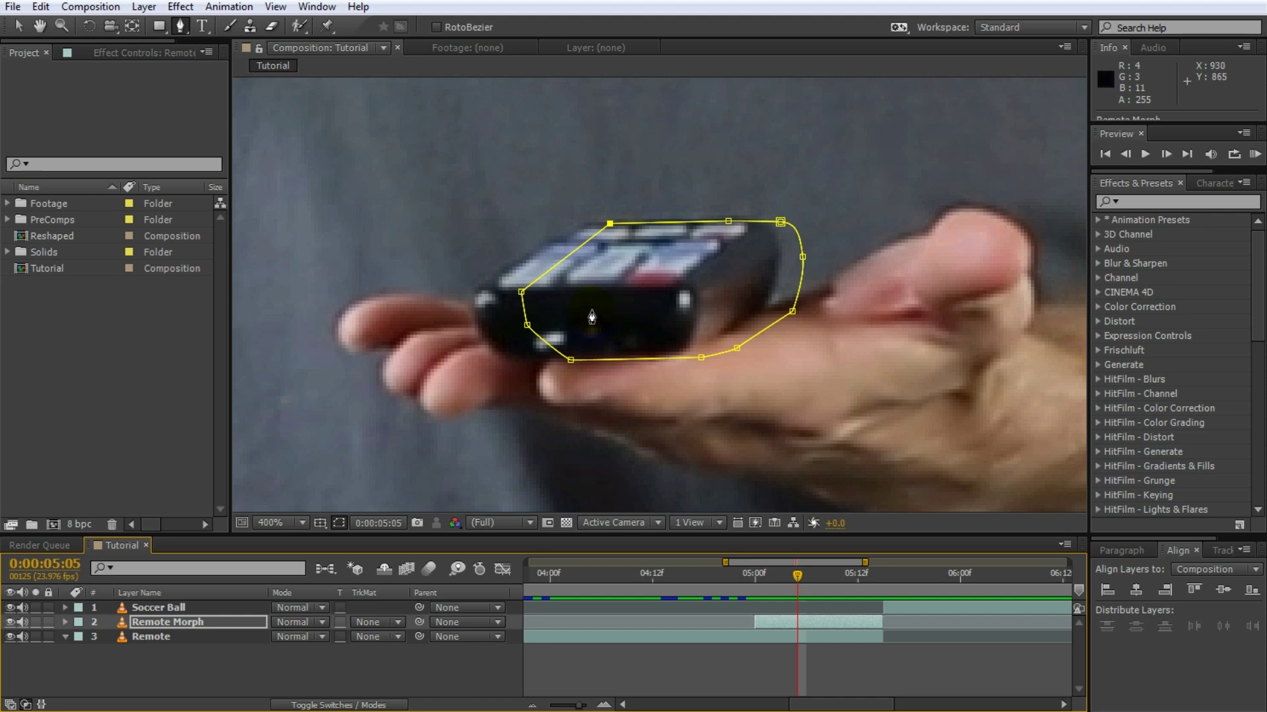
pyautogui.moveTo(792, 583); pyautogui.dragTo(756, 581)
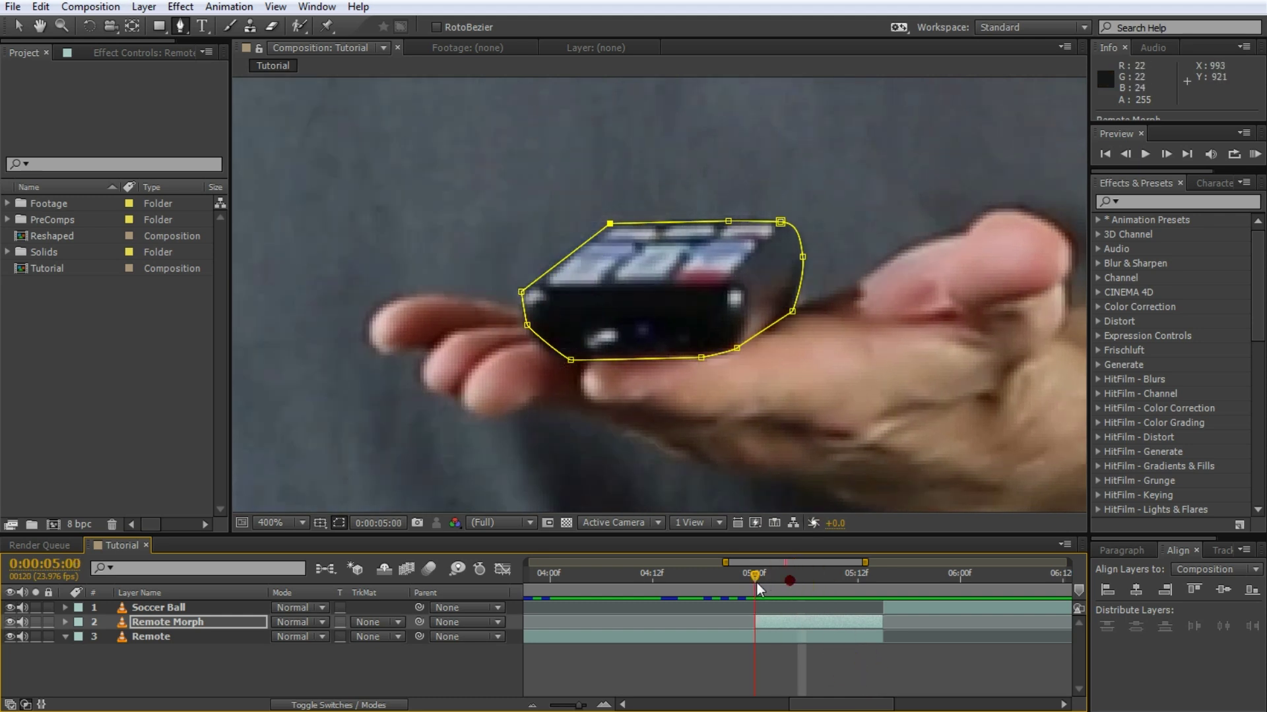
pyautogui.click(154, 621)
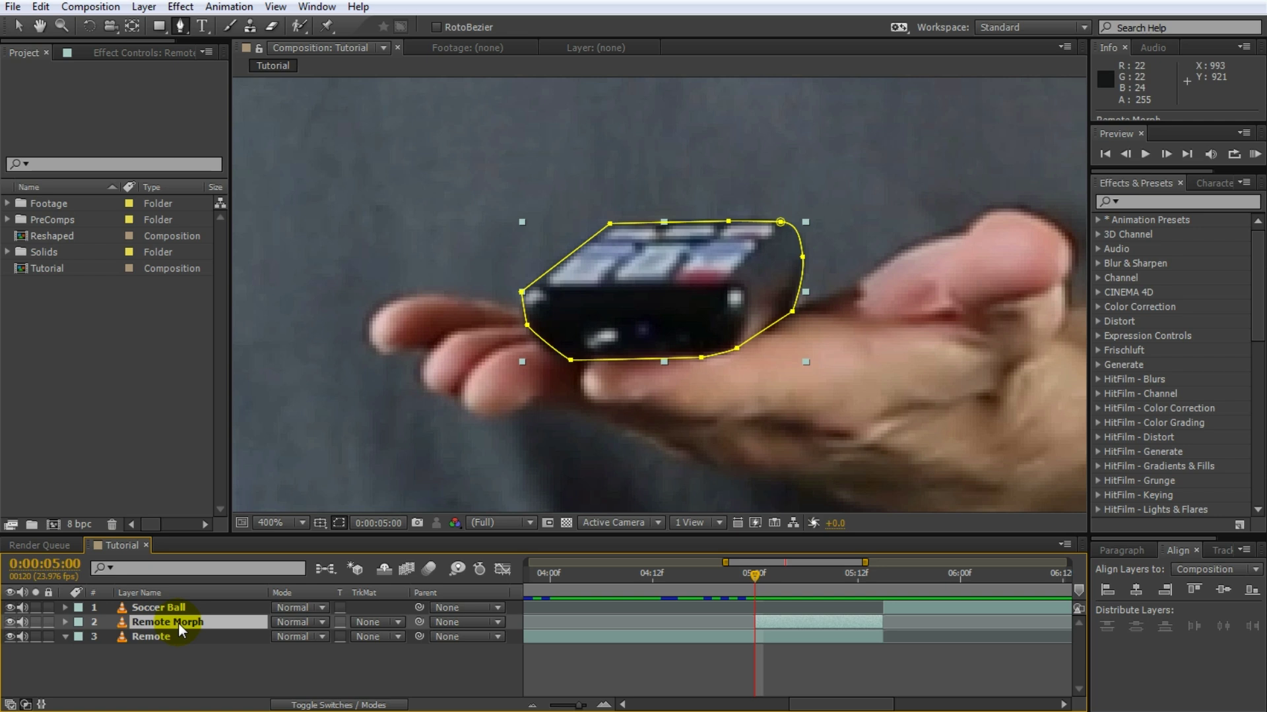
pyautogui.press('m')
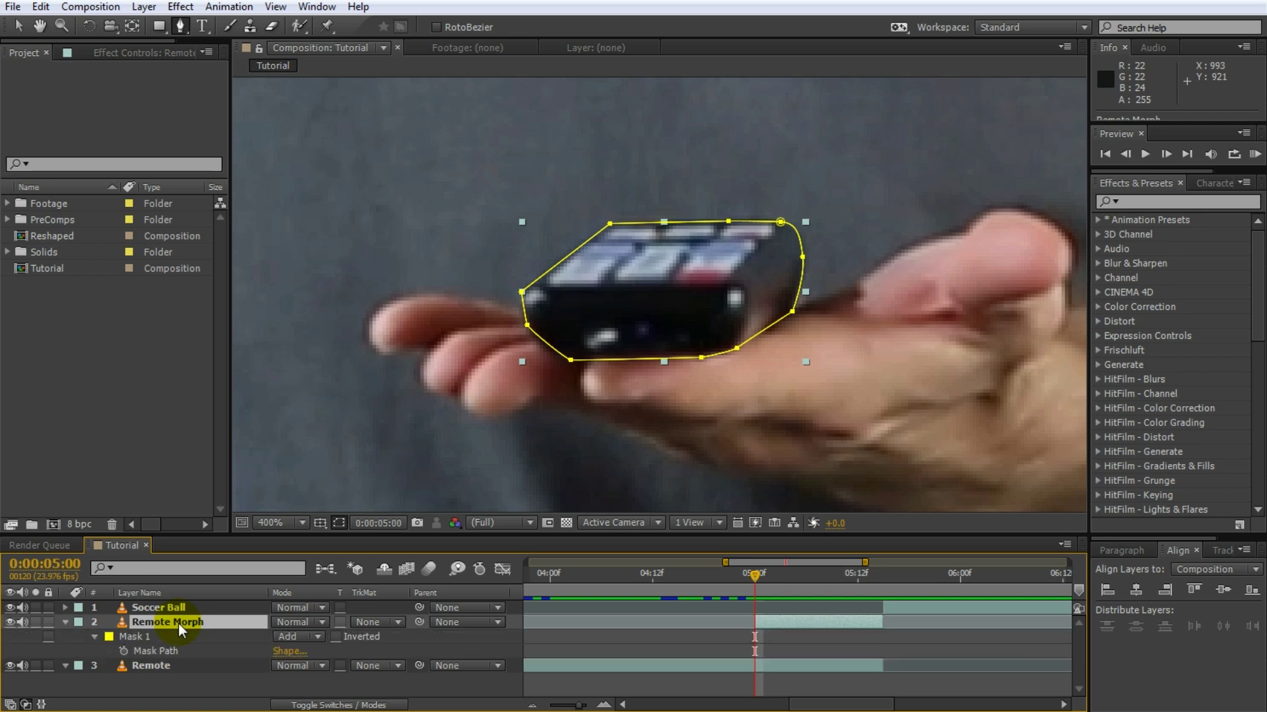
pyautogui.click(124, 651)
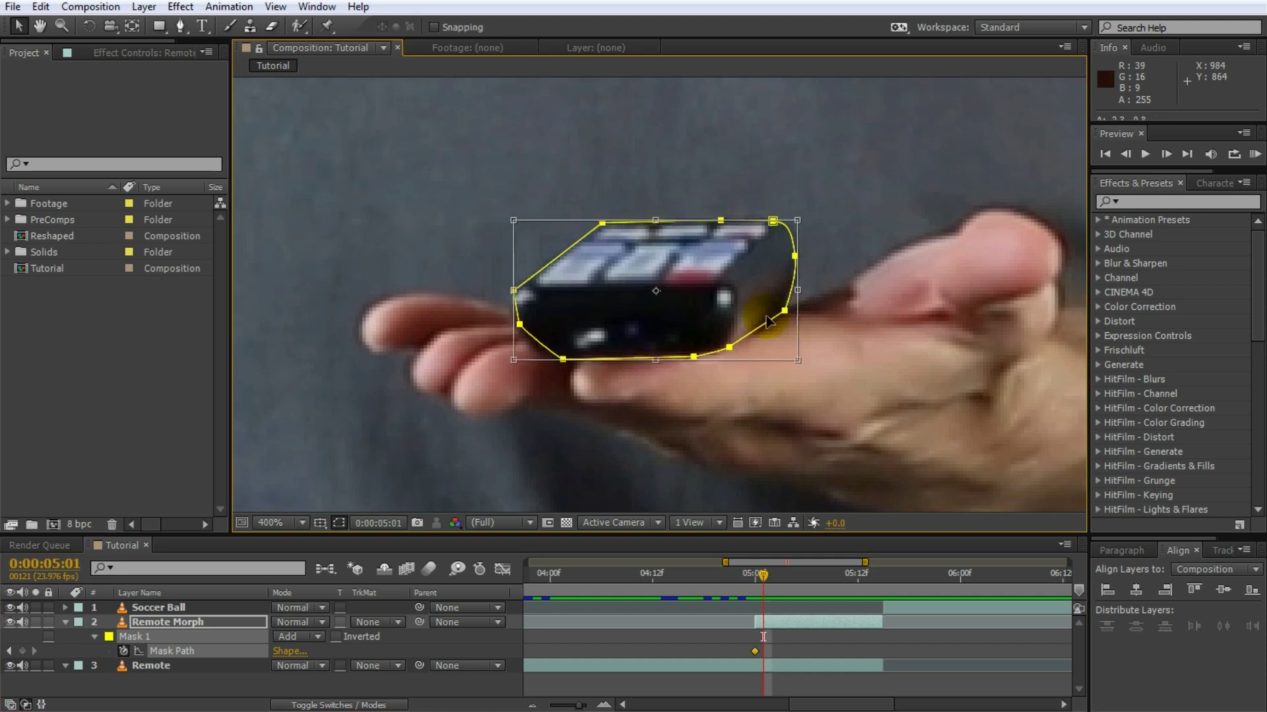
# Reposition the mask over the remote in the first frames after 0:00:05:00 and add a vertex on its bottom edge.
pyautogui.moveTo(786, 316); pyautogui.dragTo(775, 316)
pyautogui.press('Return')
pyautogui.press('pagedown')
pyautogui.moveTo(560, 361); pyautogui.dragTo(551, 362)
pyautogui.moveTo(508, 290); pyautogui.dragTo(487, 292)
pyautogui.press('pagedown')
pyautogui.moveTo(552, 362); pyautogui.dragTo(543, 368)
pyautogui.moveTo(679, 359); pyautogui.dragTo(585, 360)
pyautogui.click(181, 26)
# Keyframe the mask frame by frame to follow the remote through the end of the Remote Morph layer.
pyautogui.press('pagedown')
pyautogui.doubleClick(737, 333)
pyautogui.moveTo(737, 333); pyautogui.dragTo(731, 333)
pyautogui.press('Return')
pyautogui.moveTo(481, 292); pyautogui.dragTo(477, 296)
pyautogui.press('pagedown')
pyautogui.moveTo(767, 228); pyautogui.dragTo(762, 228)
pyautogui.press('pagedown')
pyautogui.doubleClick(778, 285)
pyautogui.moveTo(777, 285); pyautogui.dragTo(774, 284)
pyautogui.press('Return')
pyautogui.press('pagedown')
pyautogui.moveTo(525, 365); pyautogui.dragTo(530, 365)
pyautogui.press('pagedown')
pyautogui.doubleClick(729, 337)
pyautogui.press('pagedown')
pyautogui.press('pagedown')
pyautogui.press('pagedown')
pyautogui.moveTo(729, 337); pyautogui.dragTo(750, 337)
pyautogui.press('pagedown')
pyautogui.press('pagedown')
pyautogui.press('pagedown')
# Return to 0:00:05:12 and rename the Remote Morph layer's mask Remote.
pyautogui.moveTo(874, 583); pyautogui.dragTo(865, 619)
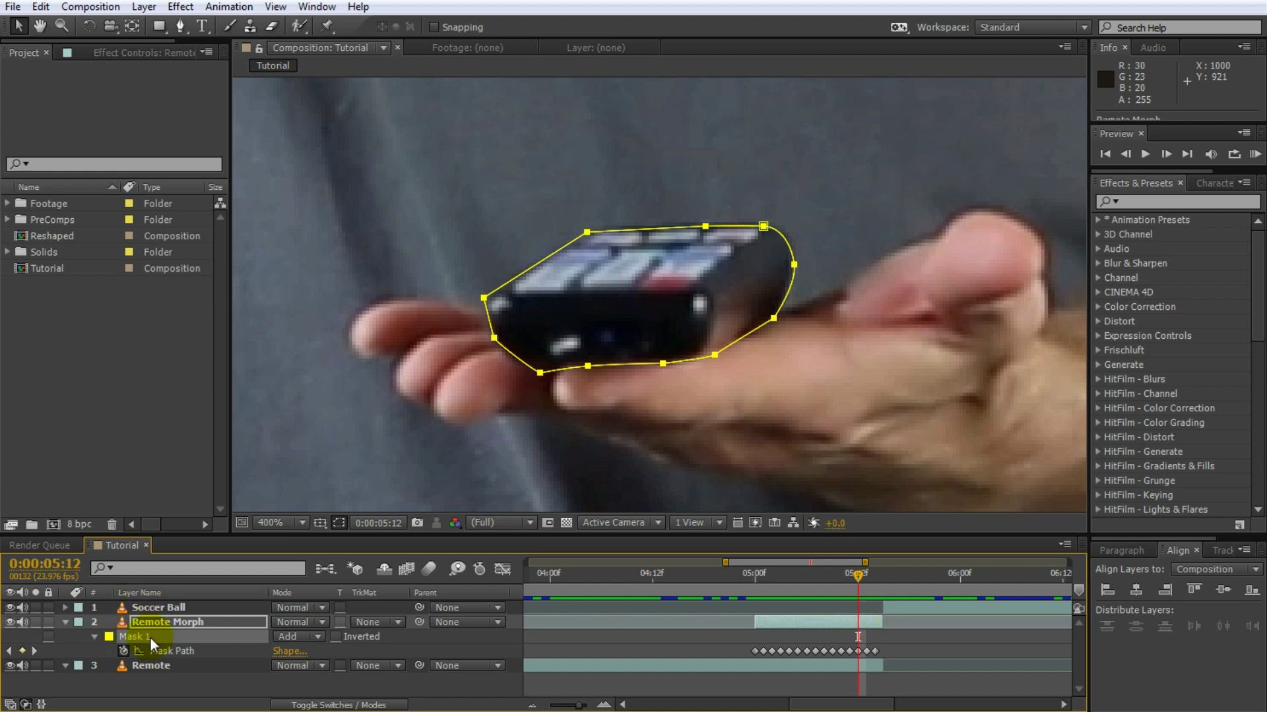
pyautogui.write('Remote')
pyautogui.press('Return')
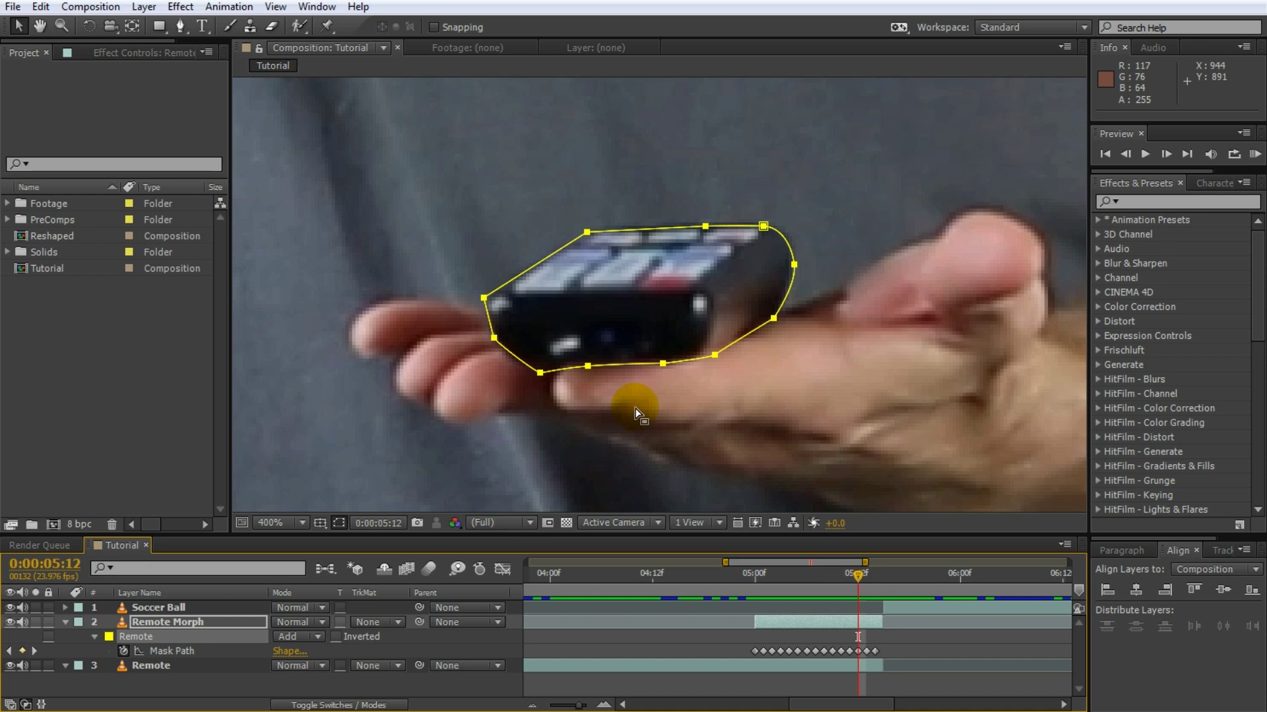
# Duplicate the Soccer Ball layer and name the copy Soccer Ball Morph.
pyautogui.hotkey('shift', '/')
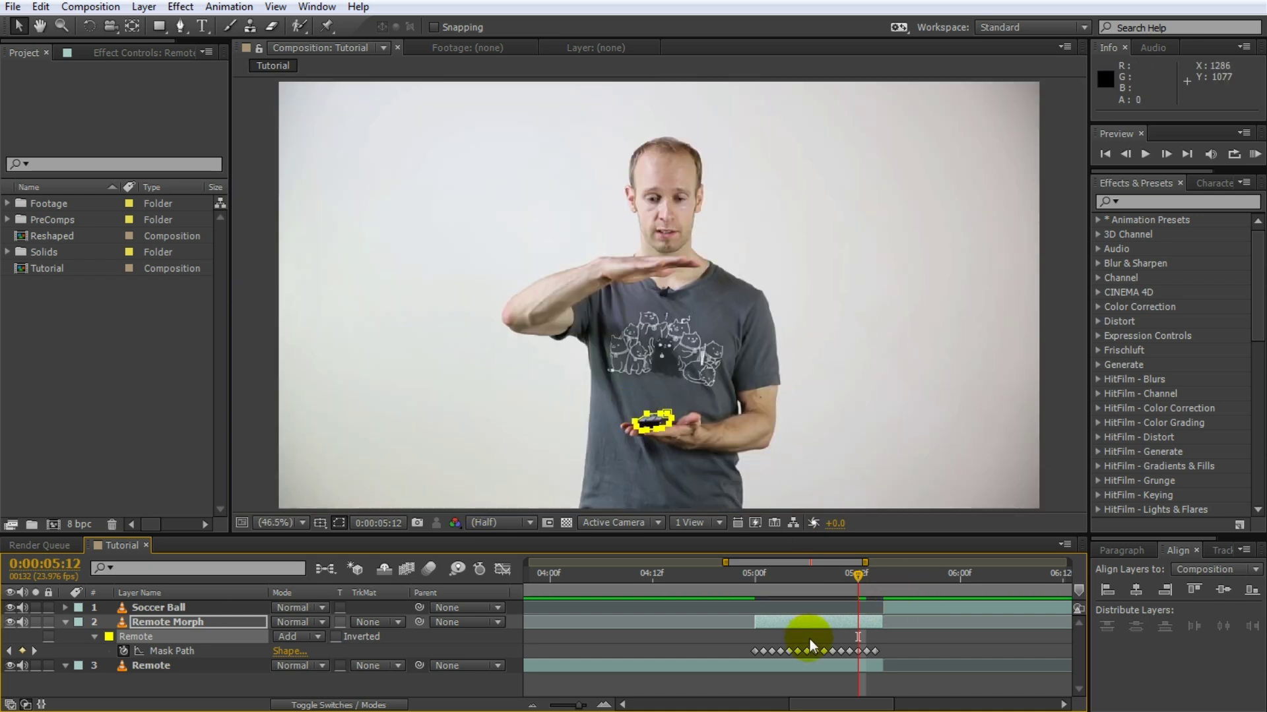
pyautogui.click(883, 638)
pyautogui.click(188, 623)
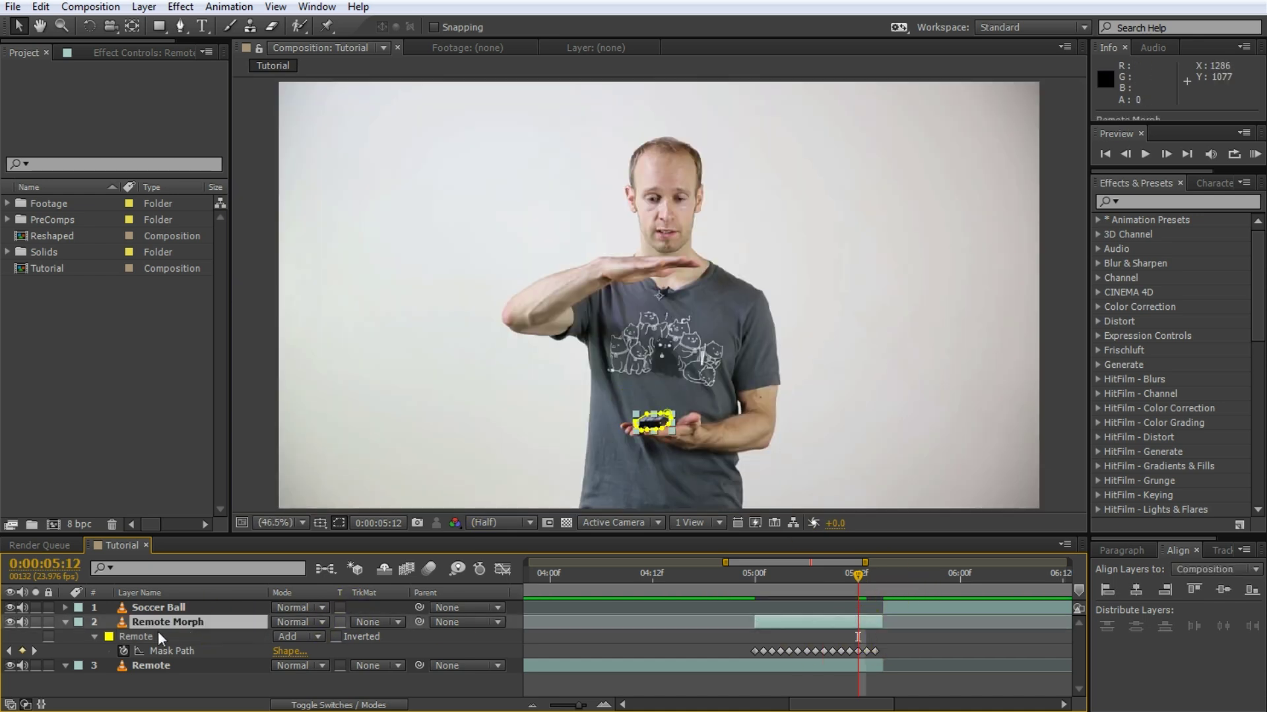
pyautogui.click(66, 622)
pyautogui.click(164, 605)
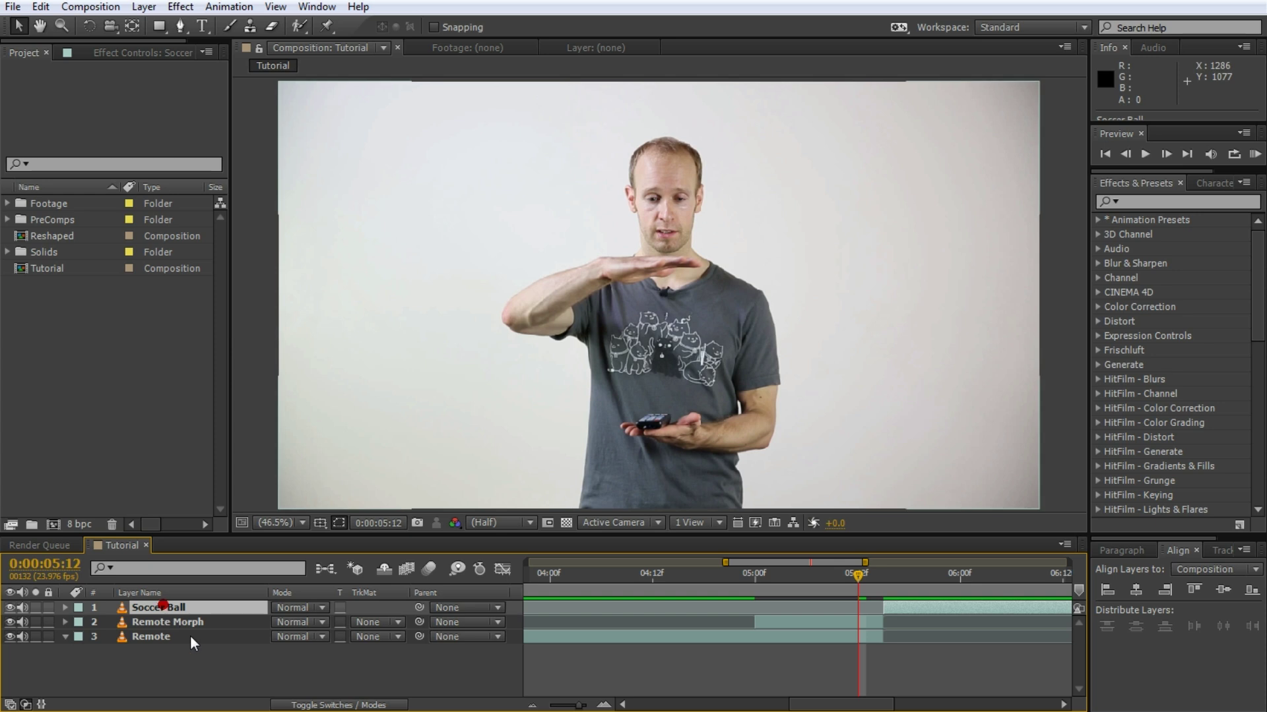
pyautogui.hotkey('ctrl', 'd')
pyautogui.press('Return')
pyautogui.press('End')
pyautogui.press('BackSpace')
pyautogui.write('Morph')
pyautogui.press('Return')
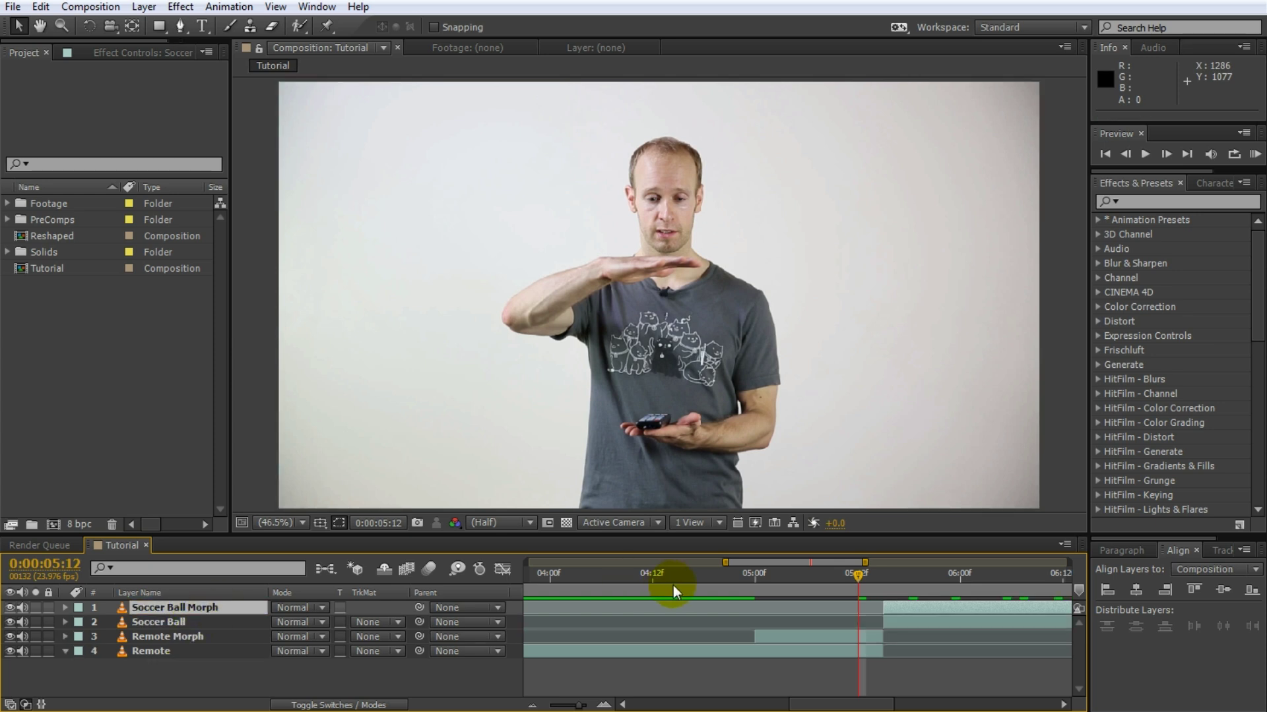
# Adjust the Soccer Ball Morph layer so it covers only the same time span as the Remote Morph layer.
pyautogui.moveTo(857, 571); pyautogui.dragTo(806, 590)
pyautogui.click(879, 607)
pyautogui.moveTo(880, 607); pyautogui.dragTo(669, 622)
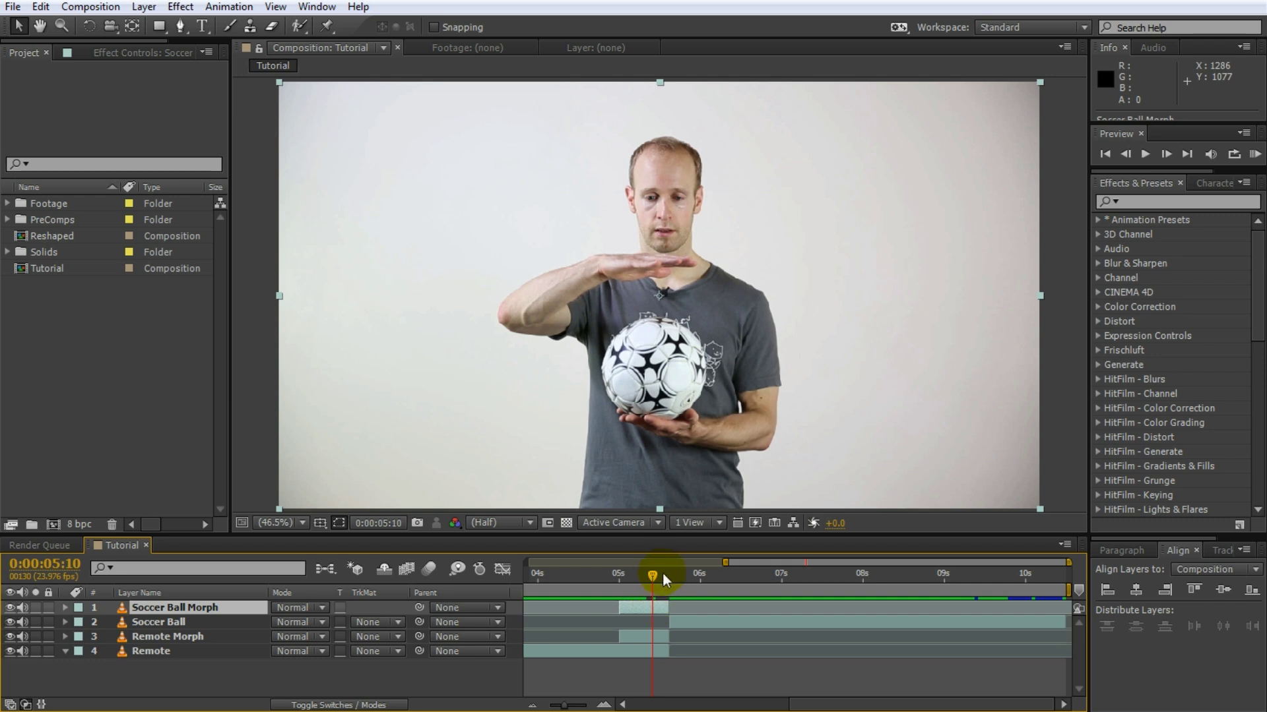
# At 0:00:05:00, start a curved pen mask on Soccer Ball Morph from the ball's top down its left side to the fingers.
pyautogui.moveTo(652, 575); pyautogui.dragTo(655, 620)
pyautogui.press('=')
pyautogui.press('=')
pyautogui.moveTo(791, 577); pyautogui.dragTo(675, 573)
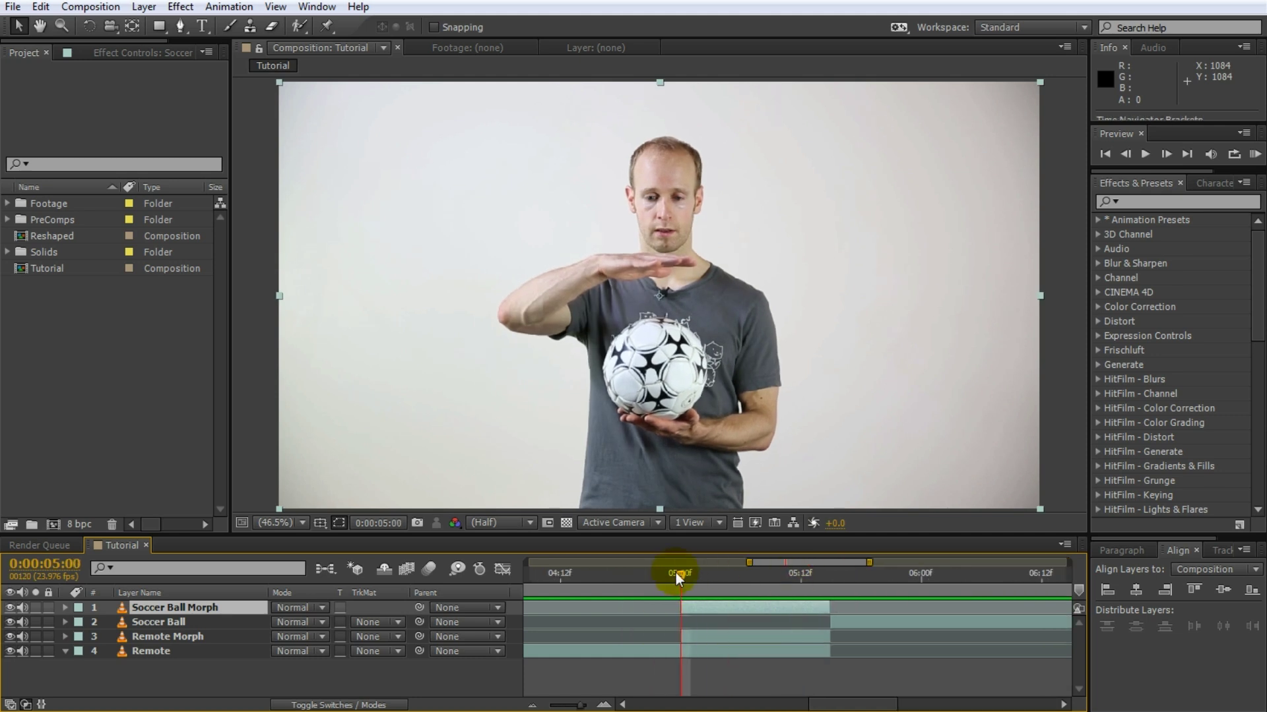
pyautogui.scroll(1, 640, 418)
pyautogui.scroll(1, 640, 418)
pyautogui.press('space')
pyautogui.moveTo(640, 419); pyautogui.dragTo(650, 277)
pyautogui.press('g')
pyautogui.moveTo(665, 201); pyautogui.dragTo(647, 201)
pyautogui.moveTo(585, 237); pyautogui.dragTo(565, 258)
pyautogui.moveTo(551, 313); pyautogui.dragTo(549, 333)
pyautogui.moveTo(572, 380); pyautogui.dragTo(586, 393)
pyautogui.moveTo(616, 408); pyautogui.dragTo(639, 411)
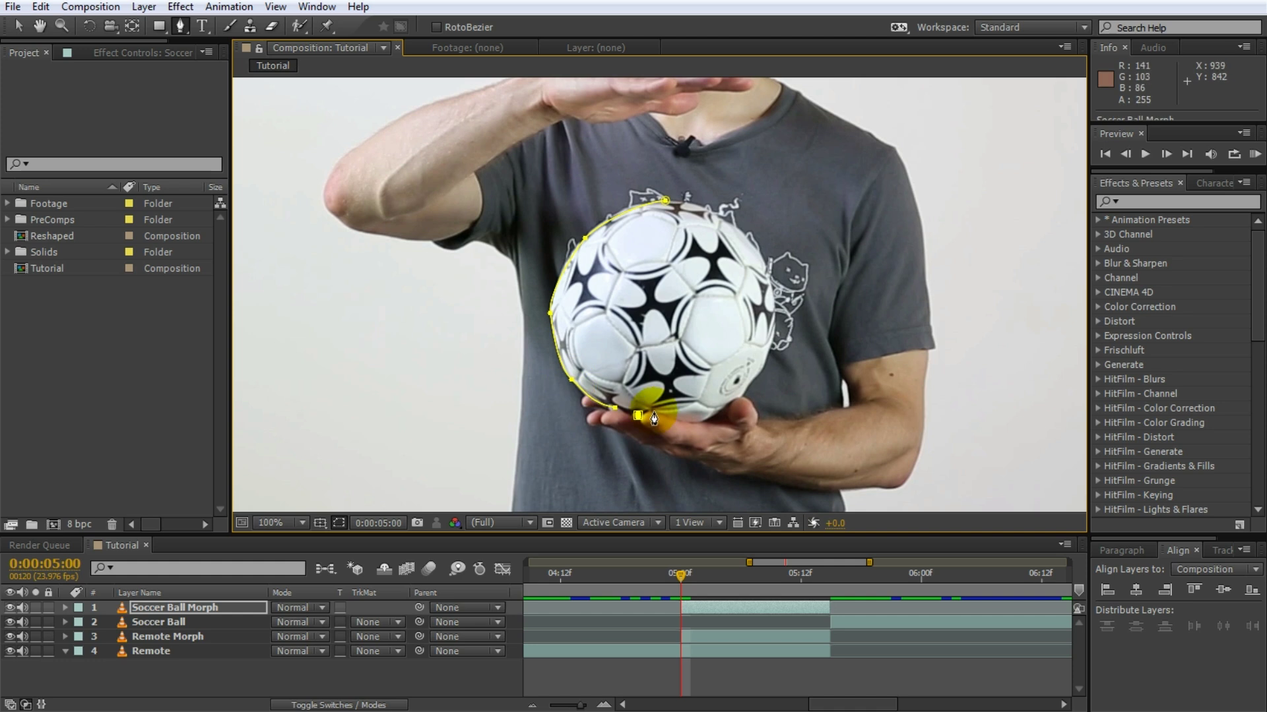
# Continue the mask along the fingers and up the ball's right side, and close it at the top.
pyautogui.scroll(1, 637, 400)
pyautogui.press('space')
pyautogui.moveTo(675, 505); pyautogui.dragTo(656, 395)
pyautogui.click(622, 317)
pyautogui.click(749, 329)
pyautogui.click(804, 297)
pyautogui.click(823, 278)
pyautogui.click(844, 255)
pyautogui.click(861, 233)
pyautogui.press('space')
pyautogui.moveTo(864, 198); pyautogui.dragTo(817, 380)
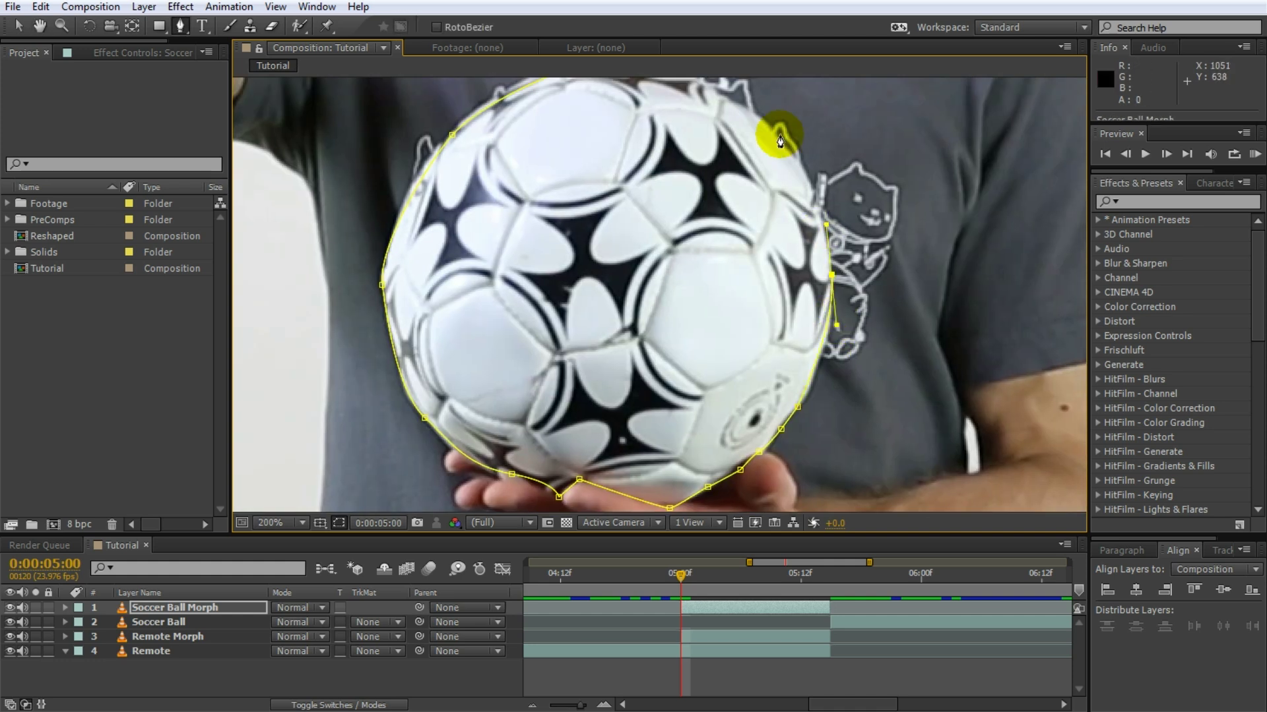
pyautogui.moveTo(612, 98); pyautogui.dragTo(548, 99)
pyautogui.press('space')
pyautogui.moveTo(707, 305); pyautogui.dragTo(760, 285)
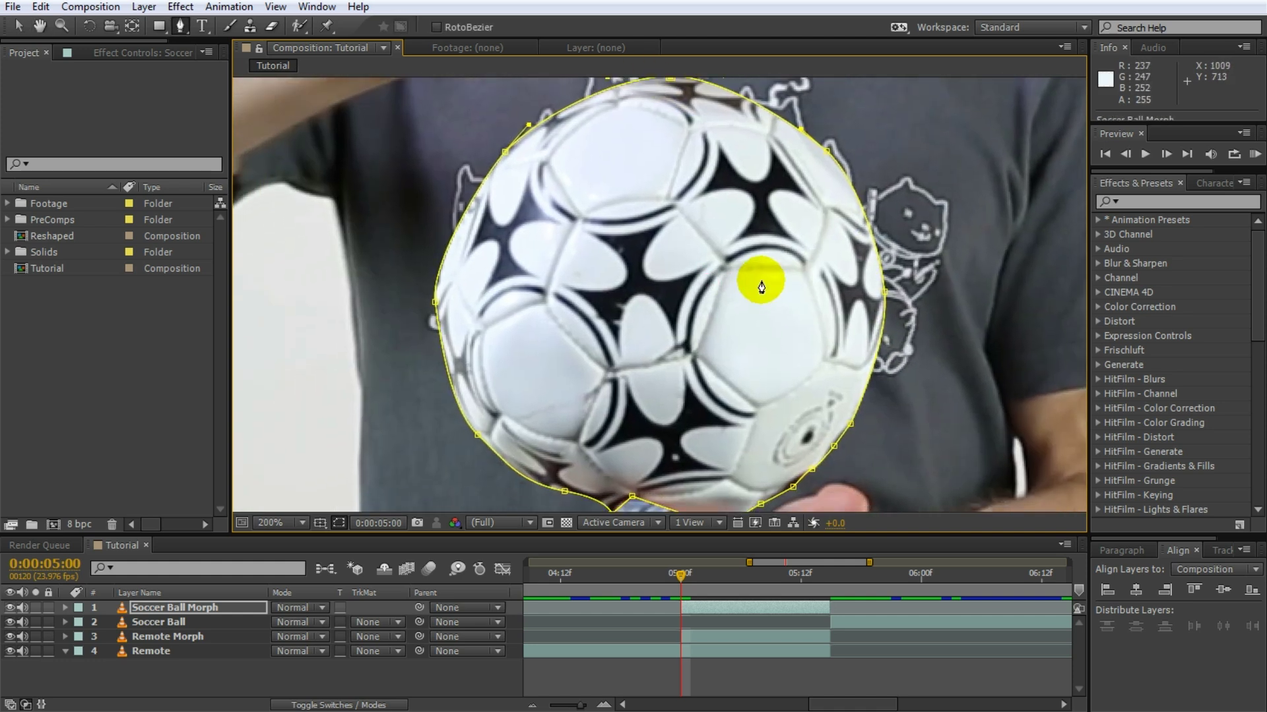
# Reveal the Soccer Ball Morph layer's Mask Path and start keyframing it at 0:00:05:00.
pyautogui.scroll(-1, 761, 287)
pyautogui.press('v')
pyautogui.moveTo(686, 584)
pyautogui.mouseDown()
pyautogui.moveTo(859, 584)
pyautogui.moveTo(707, 599)
pyautogui.moveTo(683, 584)
pyautogui.mouseUp()
pyautogui.hotkey('alt', 'm')
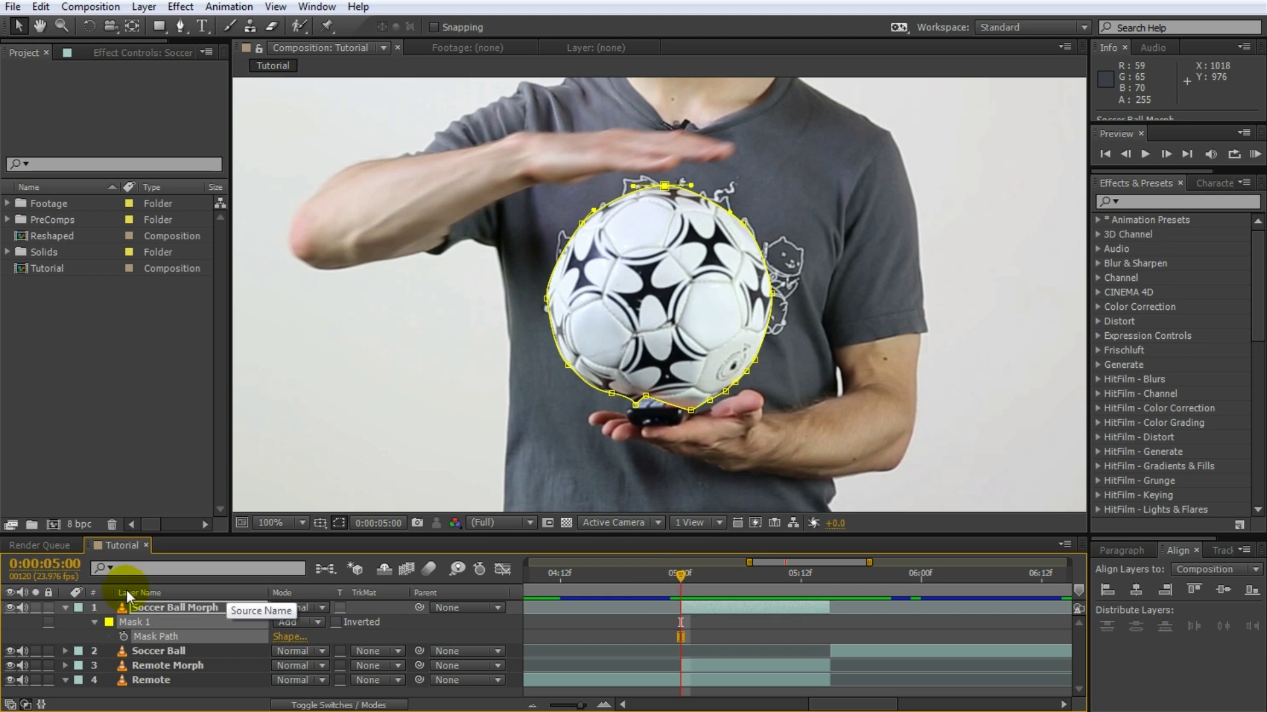
pyautogui.click(123, 637)
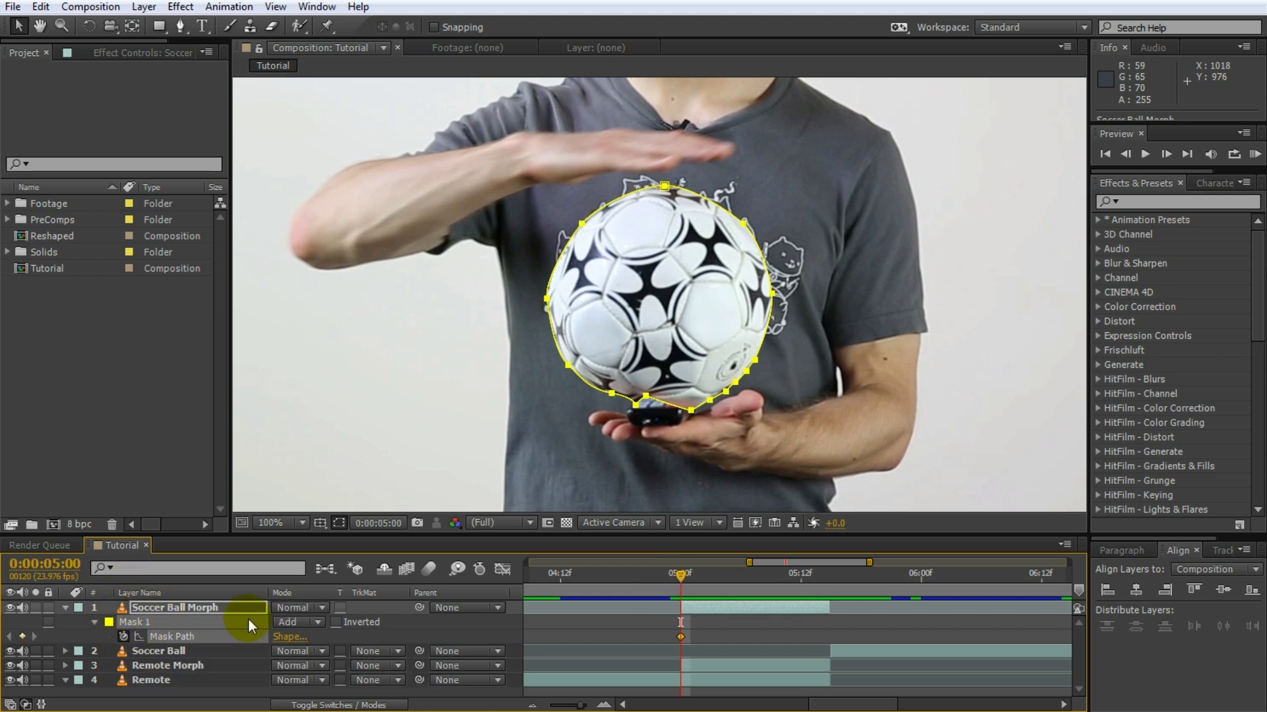
# Set the Soccer Ball Morph layer's mask mode to None.
pyautogui.doubleClick(703, 401)
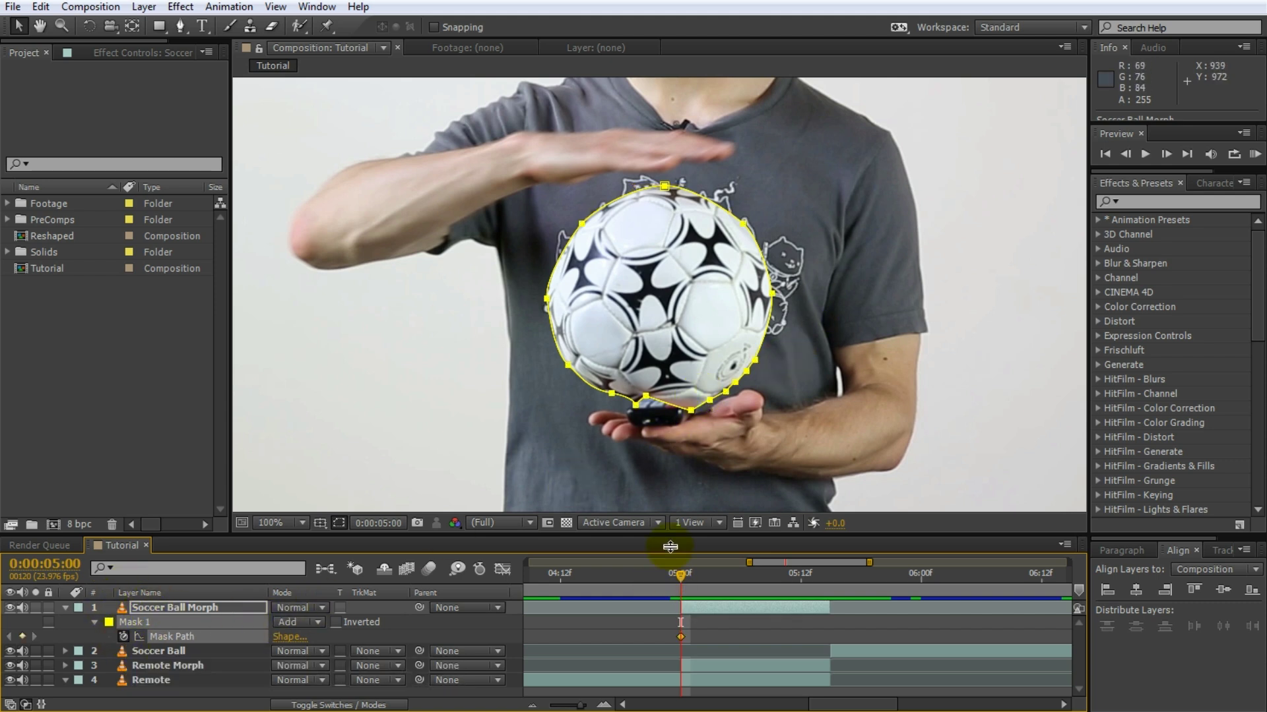
pyautogui.press('Return')
pyautogui.moveTo(680, 571)
pyautogui.mouseDown()
pyautogui.moveTo(805, 587)
pyautogui.moveTo(674, 588)
pyautogui.mouseUp()
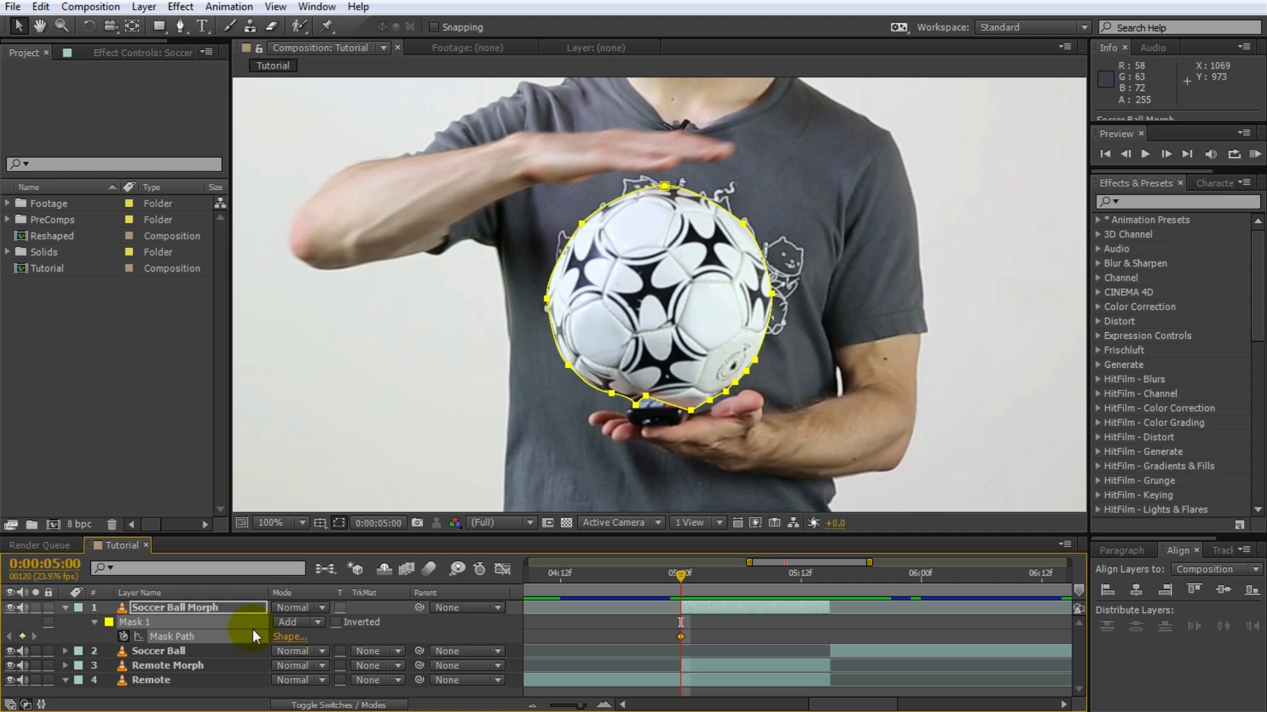
pyautogui.click(310, 623)
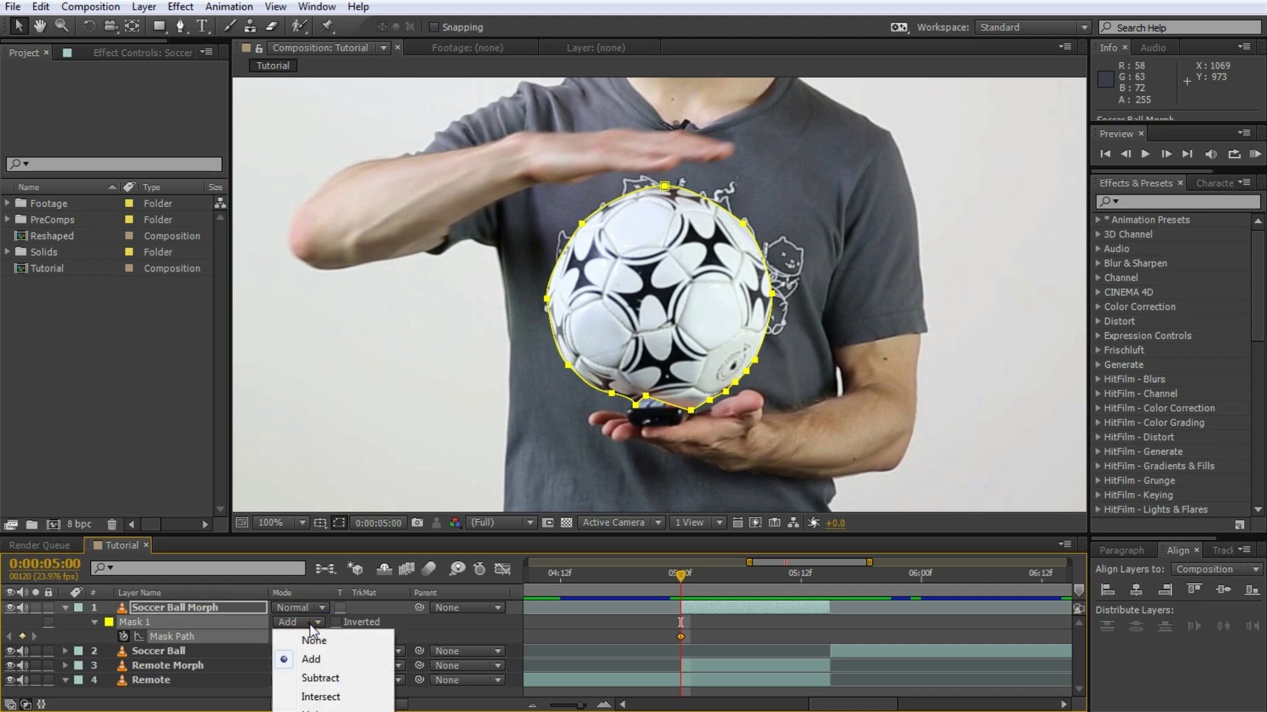
pyautogui.click(308, 640)
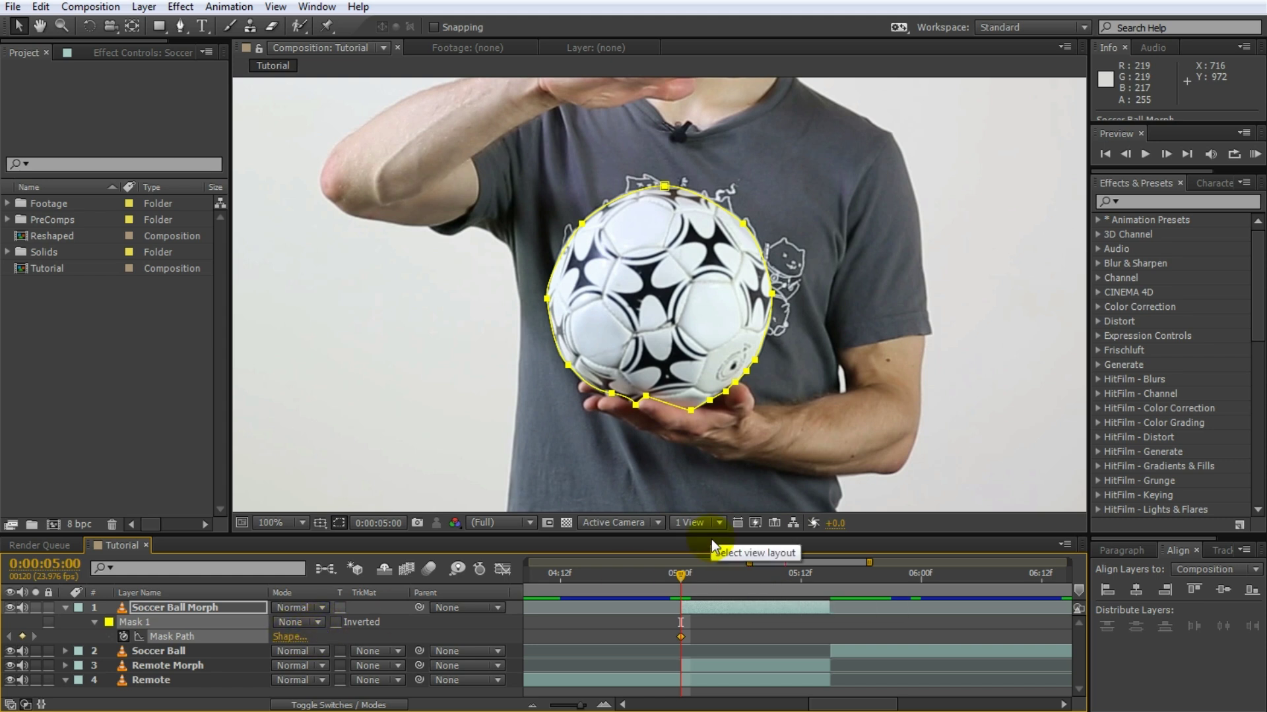
# Keyframe the mask frame by frame through 0:00:05:07, moving it and adjusting its bottom points to follow the ball.
pyautogui.press('pagedown')
pyautogui.click(763, 342)
pyautogui.doubleClick(764, 341)
pyautogui.press('pagedown')
pyautogui.press('pagedown')
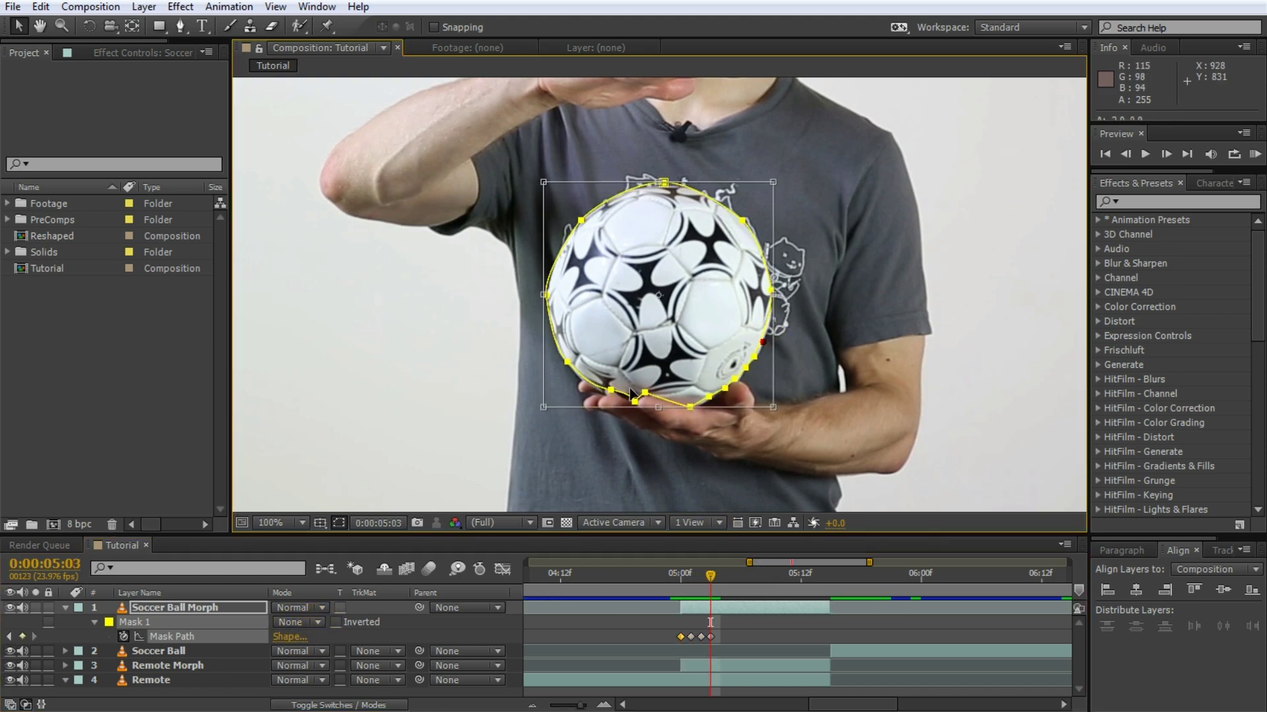
pyautogui.press('pagedown')
pyautogui.click(760, 334)
pyautogui.press('pagedown')
pyautogui.press('pagedown')
pyautogui.doubleClick(761, 334)
pyautogui.press('pagedown')
pyautogui.click(650, 400)
pyautogui.moveTo(689, 410); pyautogui.dragTo(693, 406)
pyautogui.doubleClick(693, 406)
pyautogui.press('pagedown')
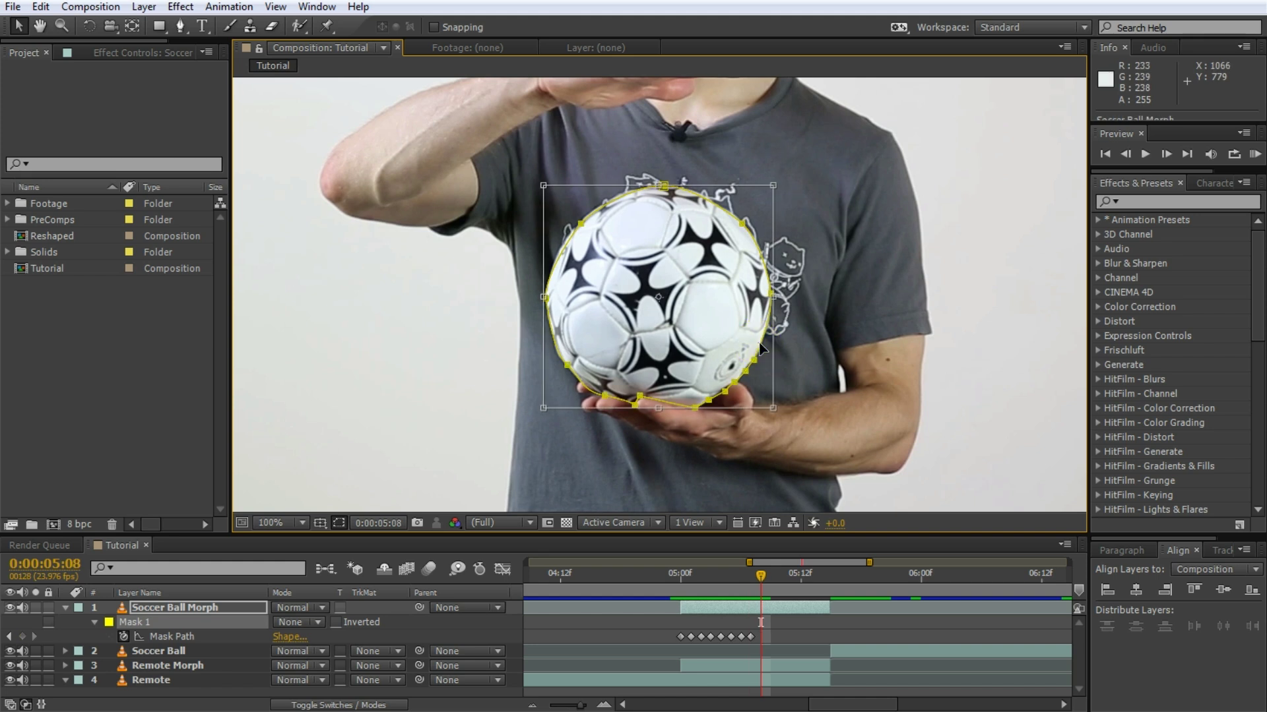
# Continue keyframing the ball mask through 0:00:05:13 and check it against the footage.
pyautogui.press('pagedown')
pyautogui.press('pagedown')
pyautogui.click(757, 344)
pyautogui.press('pagedown')
pyautogui.press('pagedown')
pyautogui.press('pagedown')
pyautogui.click(757, 343)
pyautogui.moveTo(763, 572); pyautogui.dragTo(740, 613)
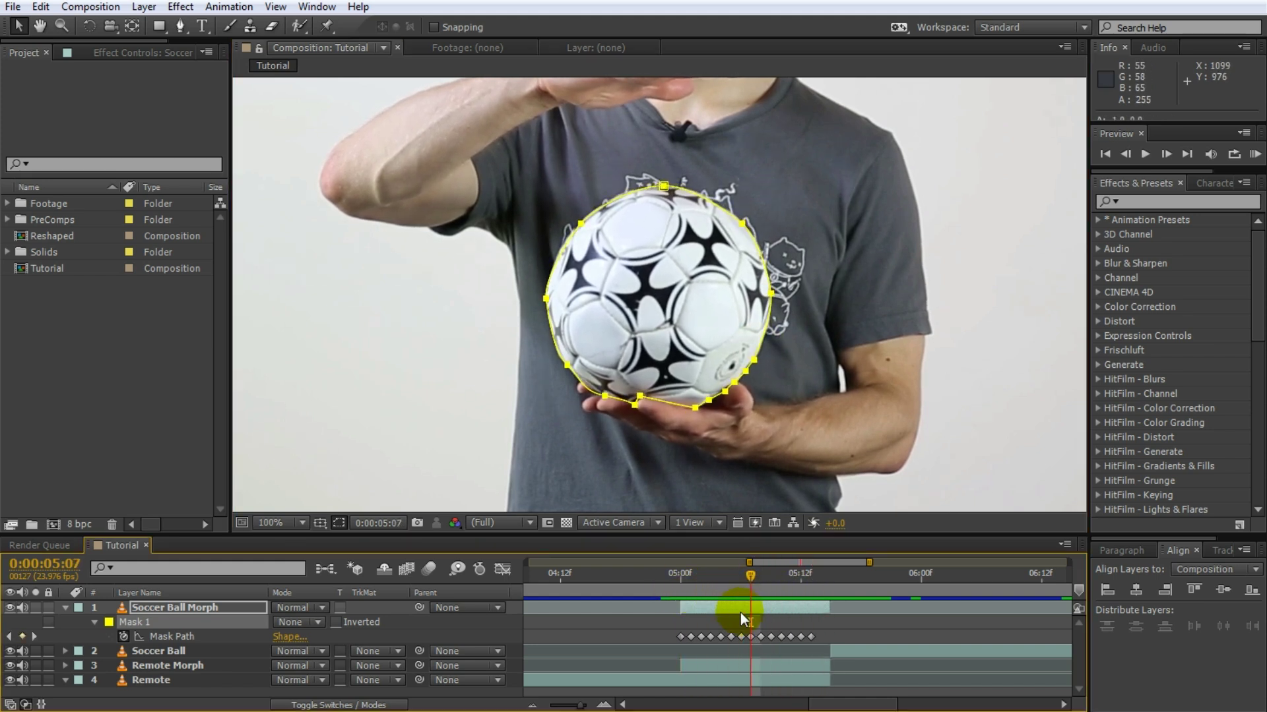
# Set the Soccer Ball Morph layer's mask mode back to Add and rename the mask Soccer Ball.
pyautogui.click(279, 622)
pyautogui.click(294, 651)
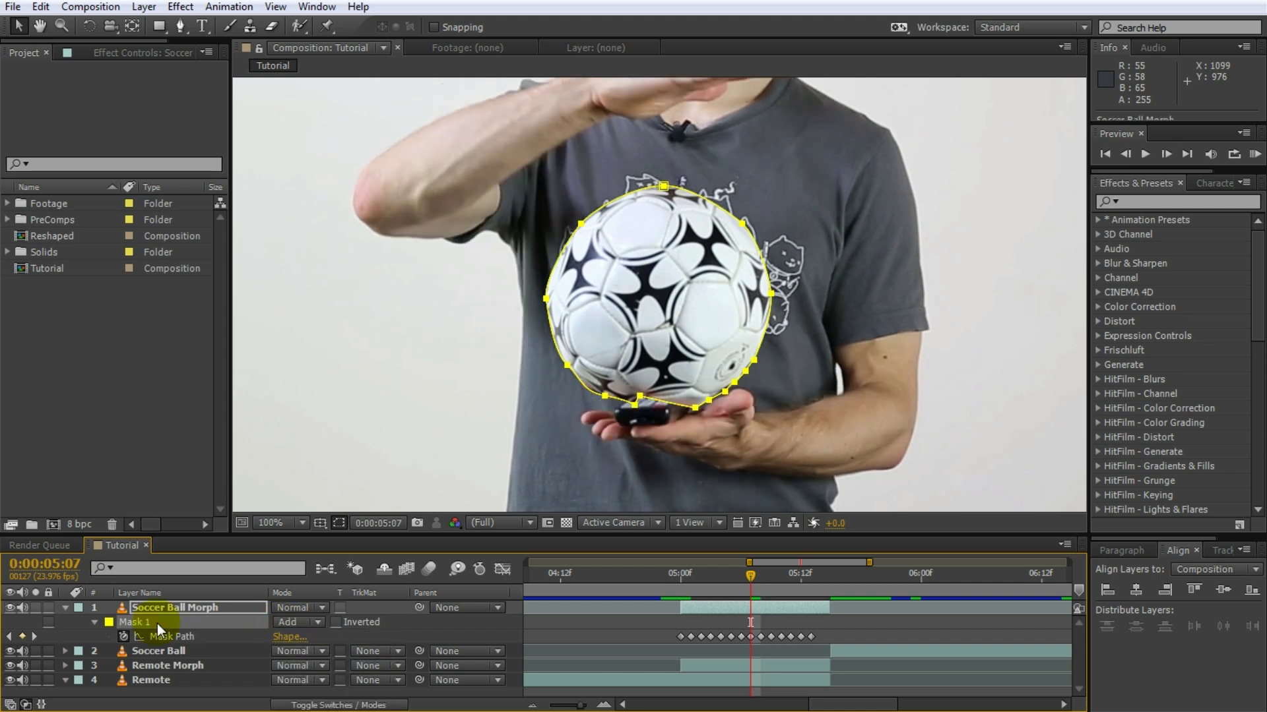
pyautogui.press('Return')
pyautogui.write('Soccer Ball')
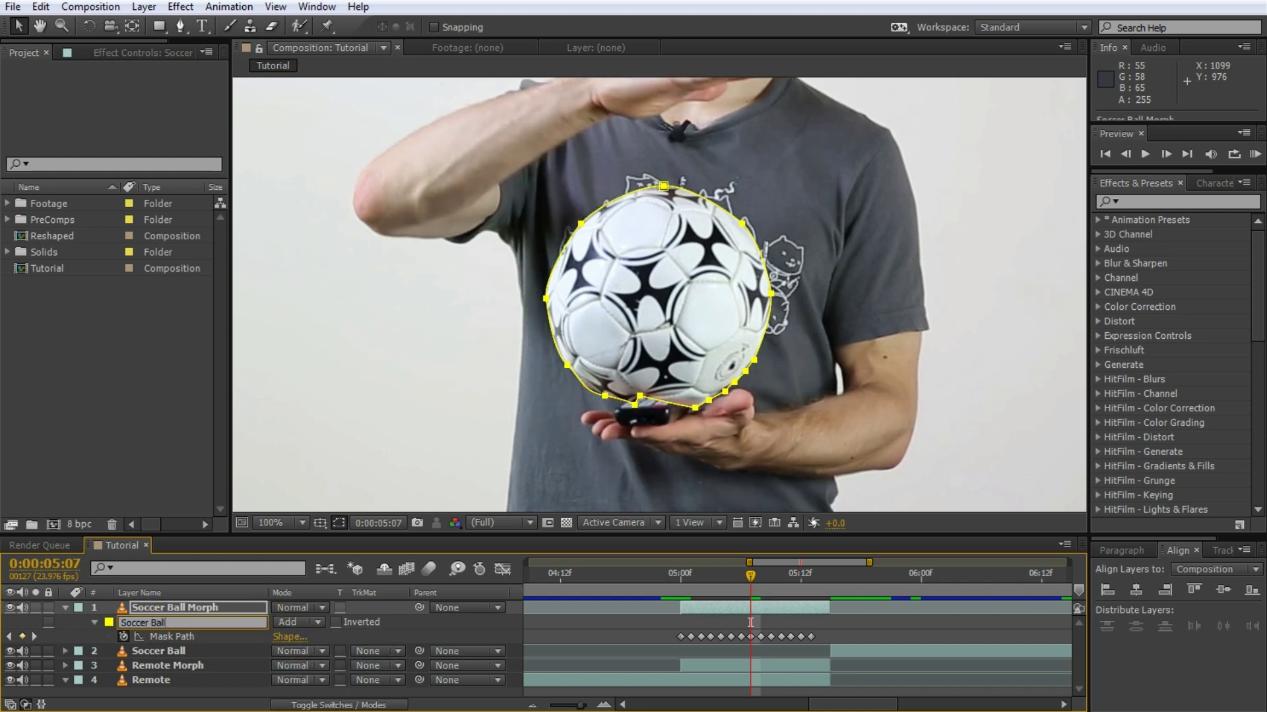
# Copy the Soccer Ball mask onto the Remote Morph layer at 0:00:05:00 and set the copy's mode to None.
pyautogui.click(157, 624)
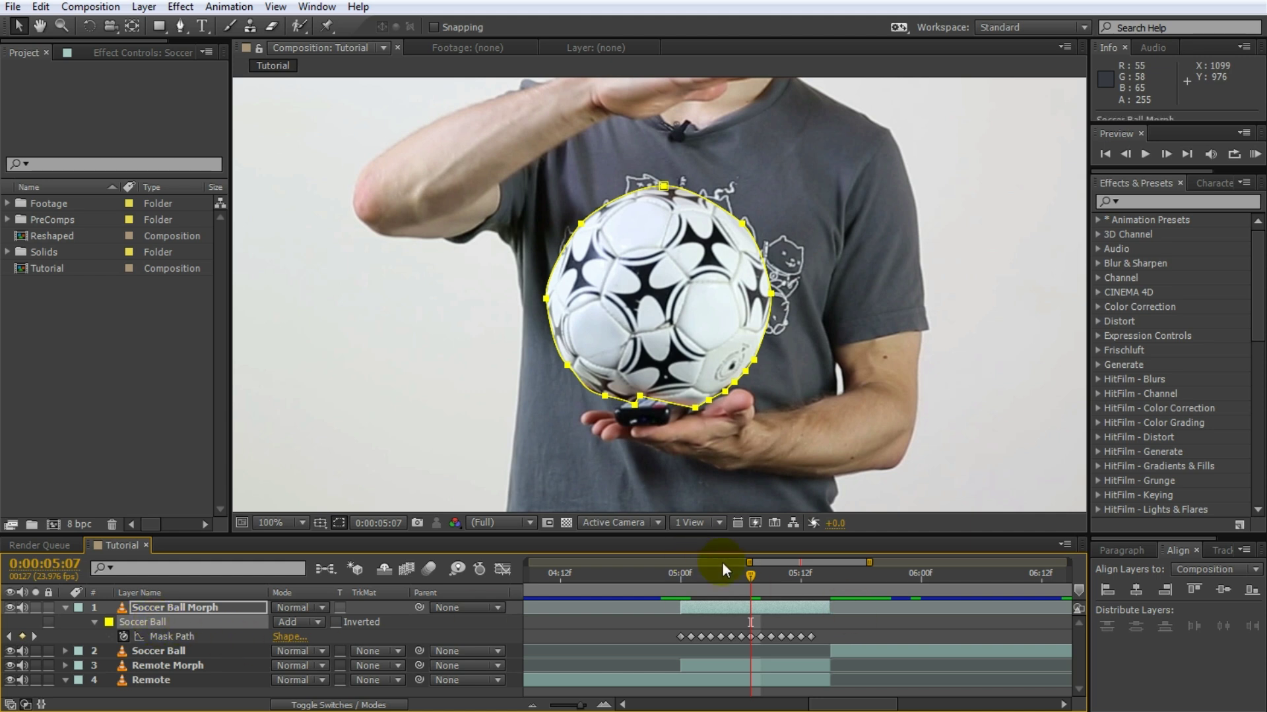
pyautogui.moveTo(750, 580); pyautogui.dragTo(679, 595)
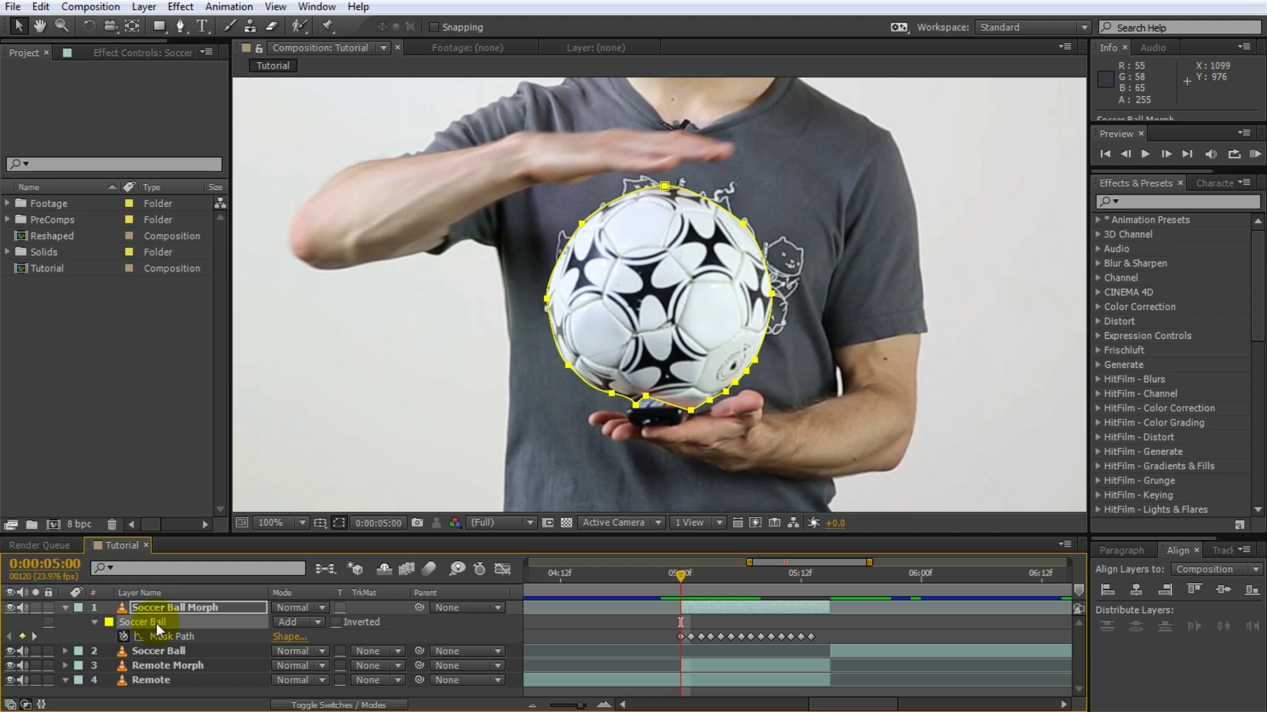
pyautogui.click(169, 668)
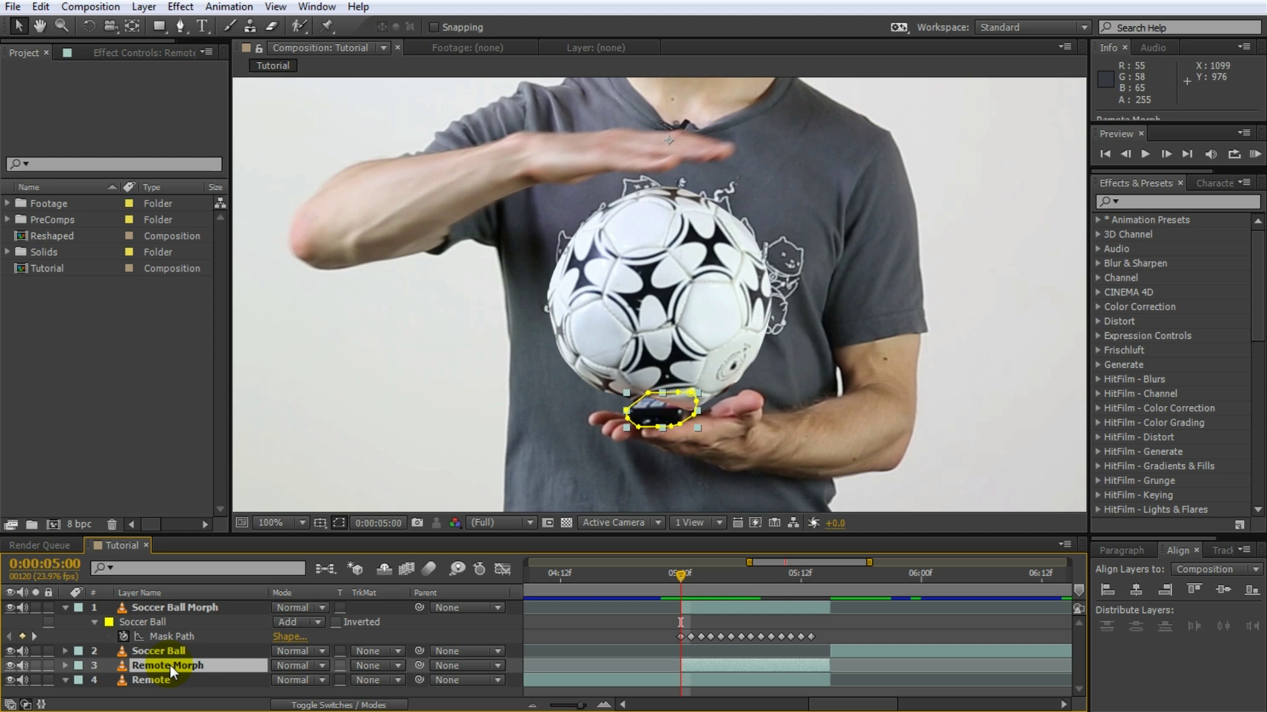
pyautogui.hotkey('ctrl', 'v')
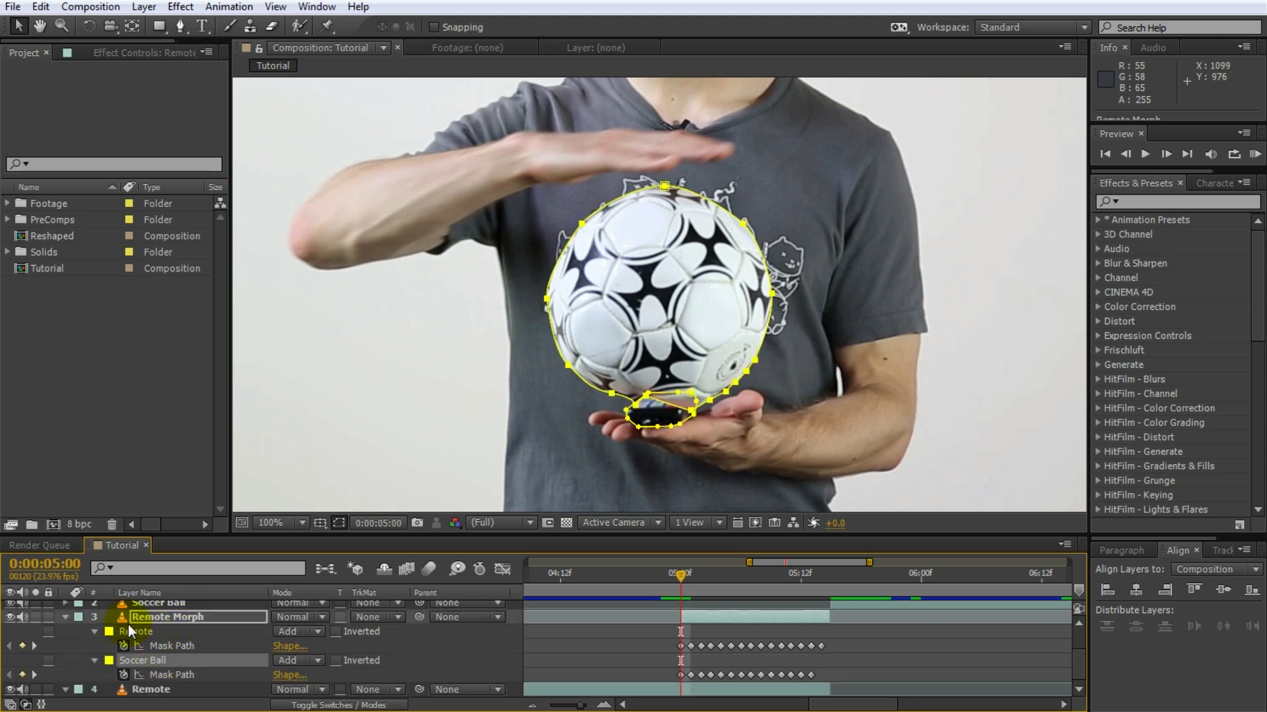
pyautogui.click(139, 662)
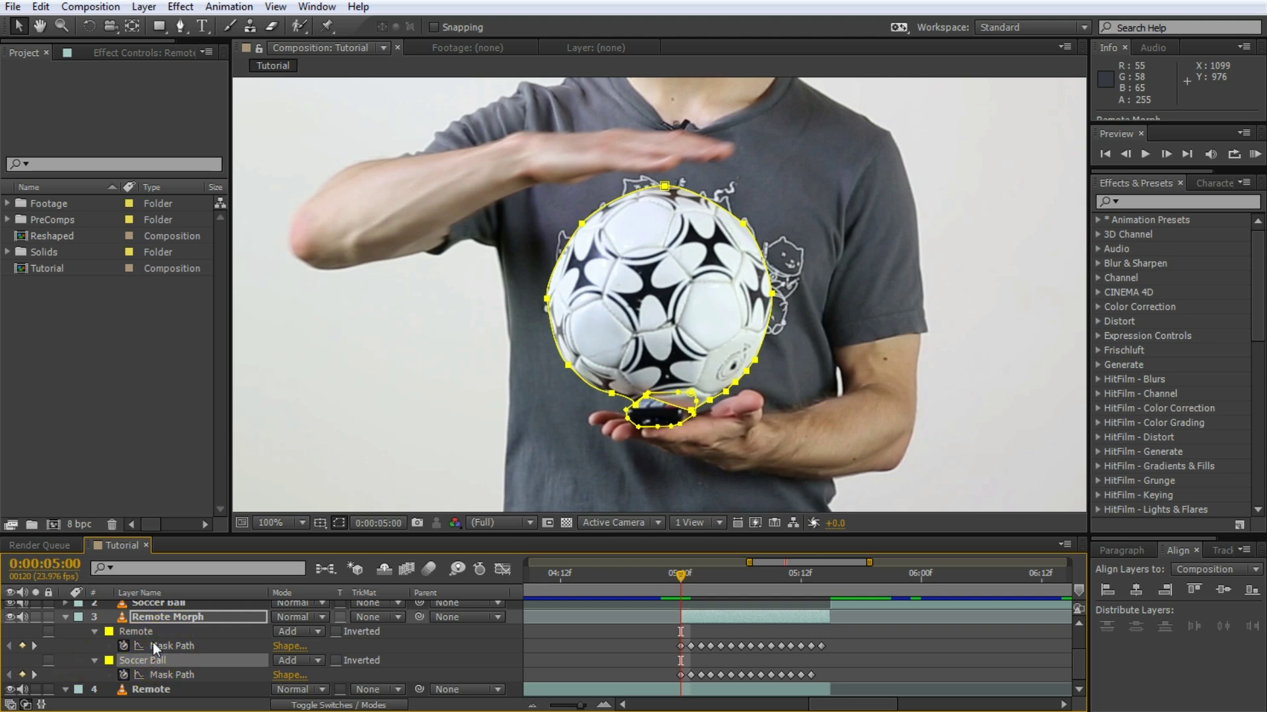
pyautogui.click(287, 660)
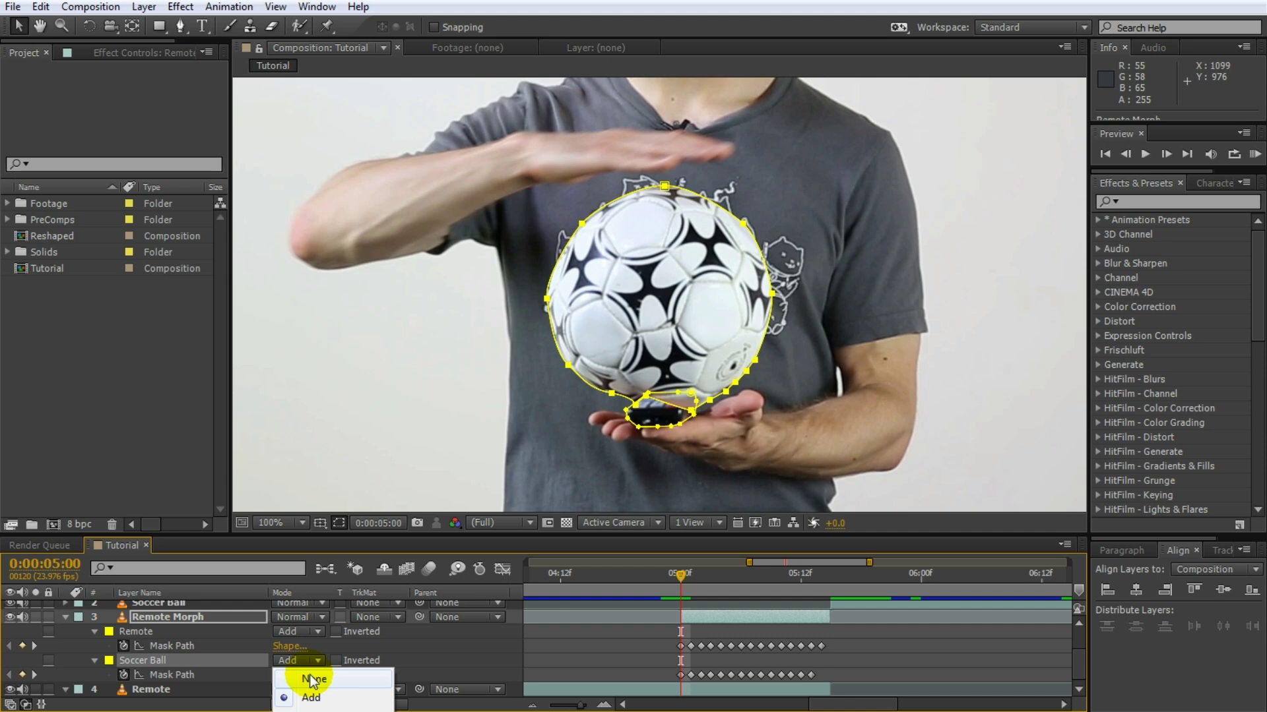
pyautogui.click(313, 680)
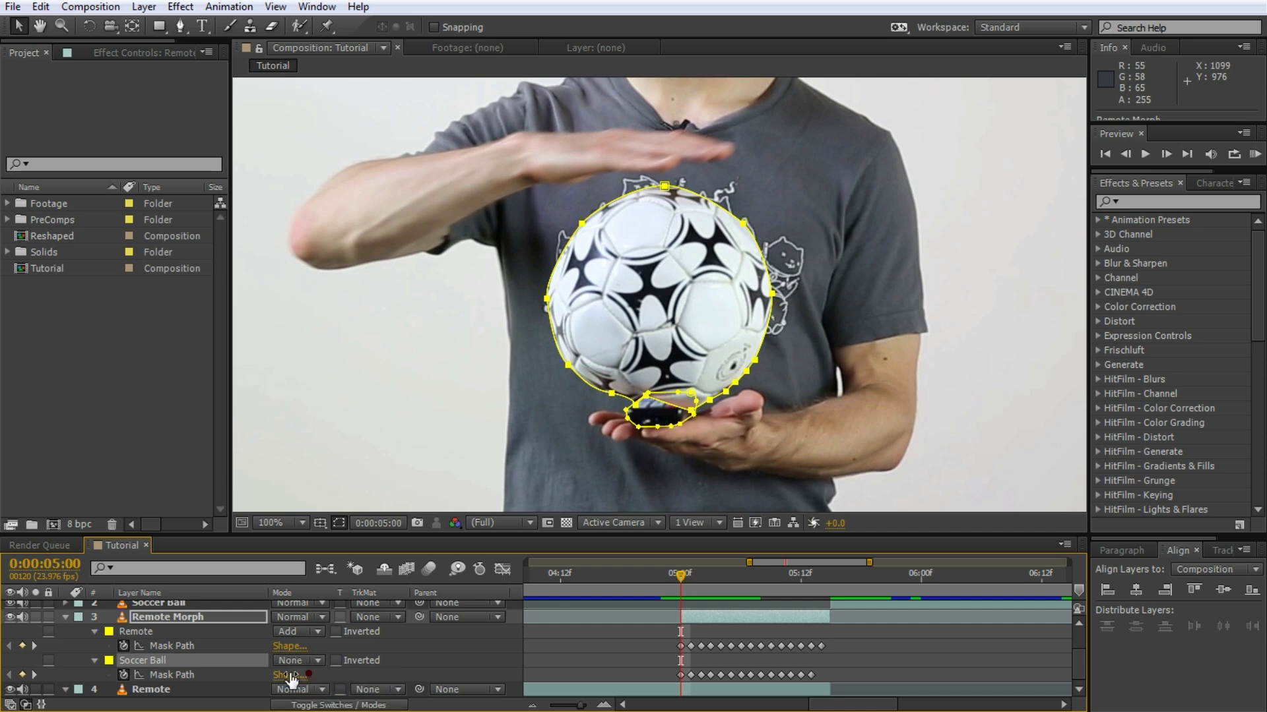
# Copy the Remote mask onto the Soccer Ball Morph layer at 0:00:05:00 and set the copy's mode to None.
pyautogui.click(143, 633)
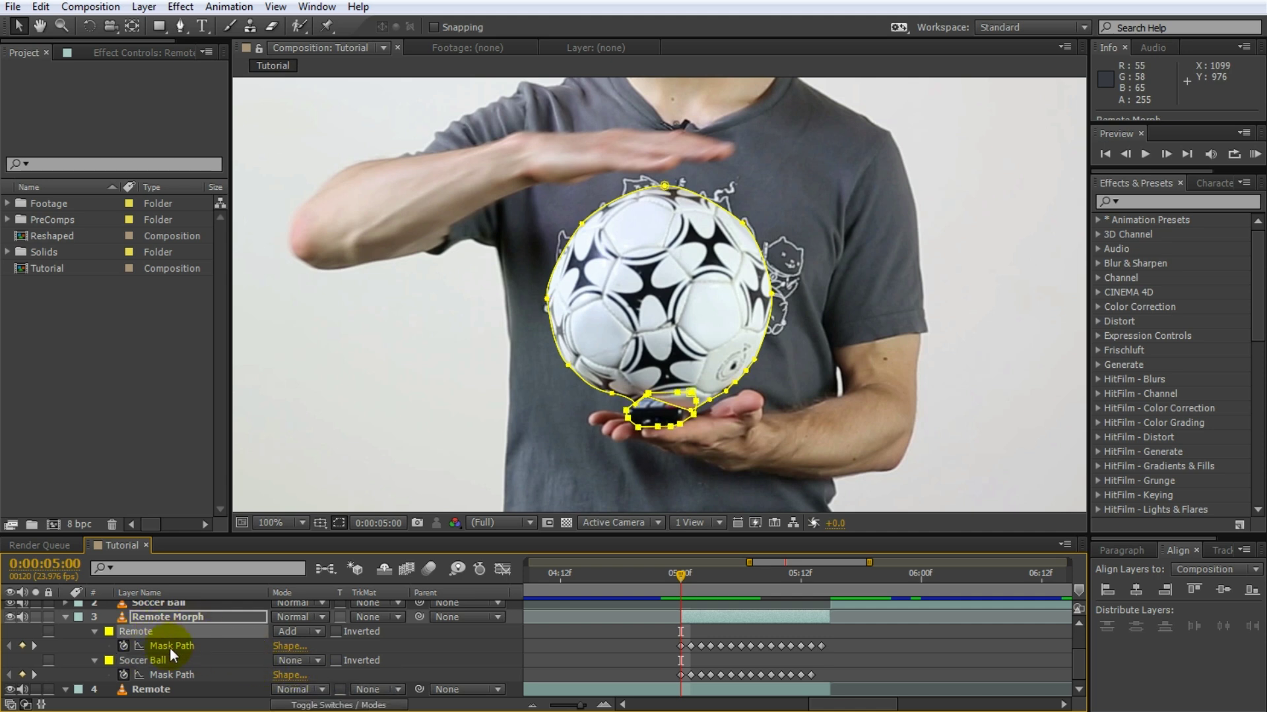
pyautogui.scroll(3, 168, 647)
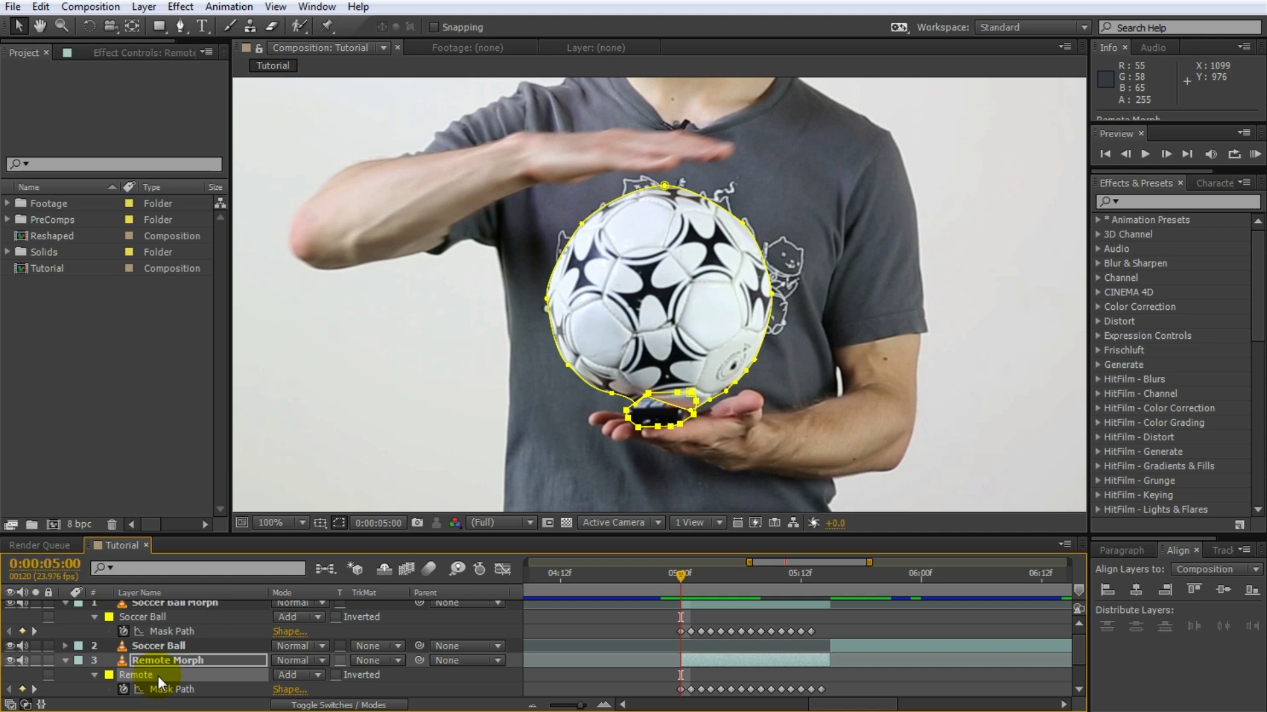
pyautogui.click(145, 607)
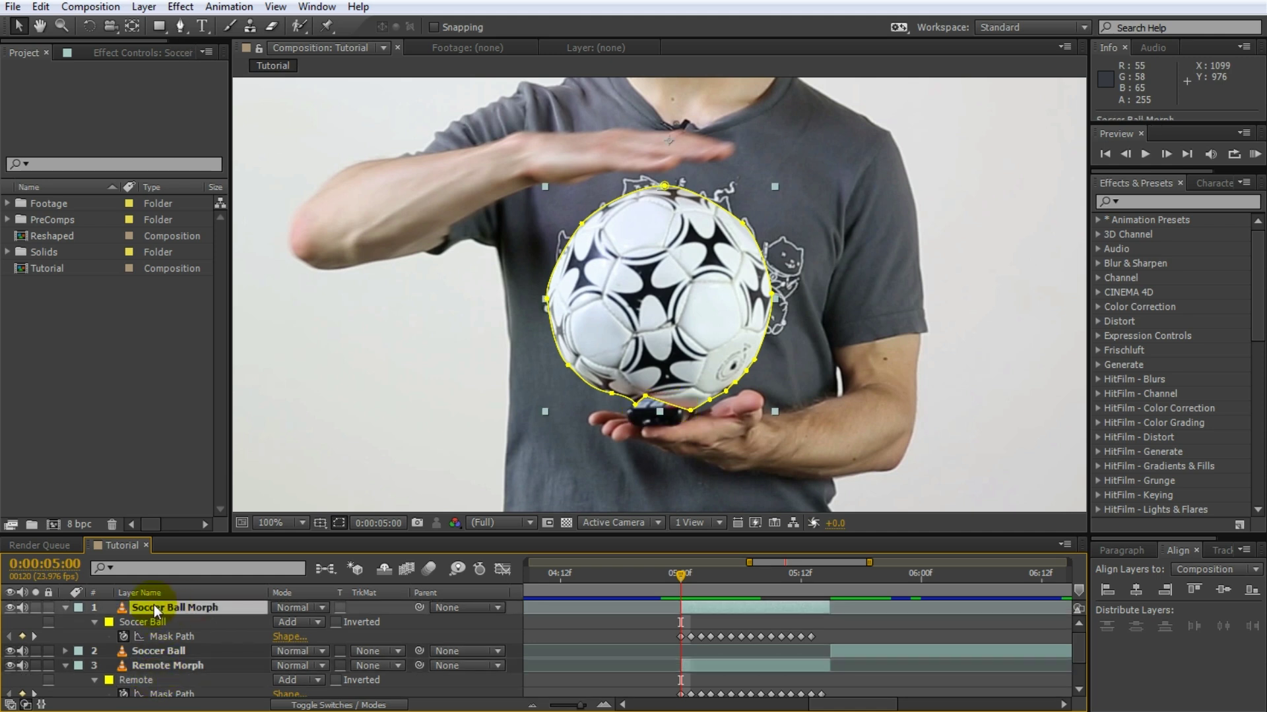
pyautogui.hotkey('ctrl', 'v')
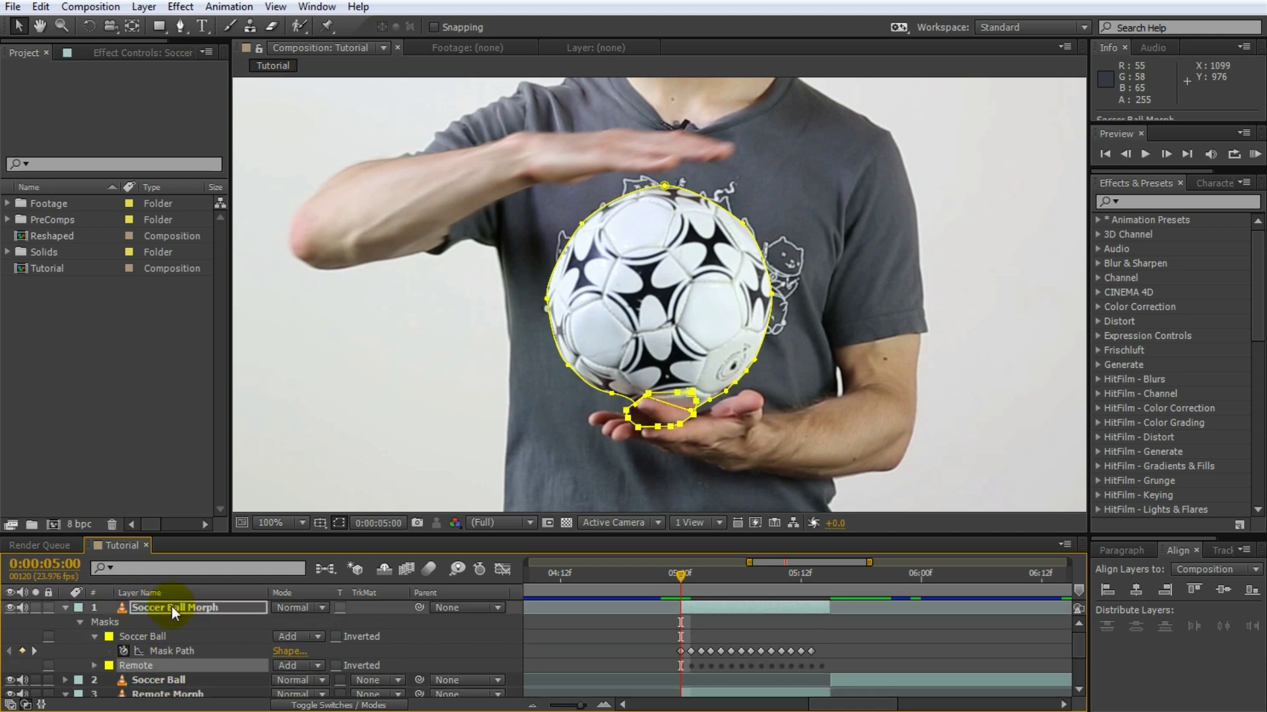
pyautogui.click(171, 607)
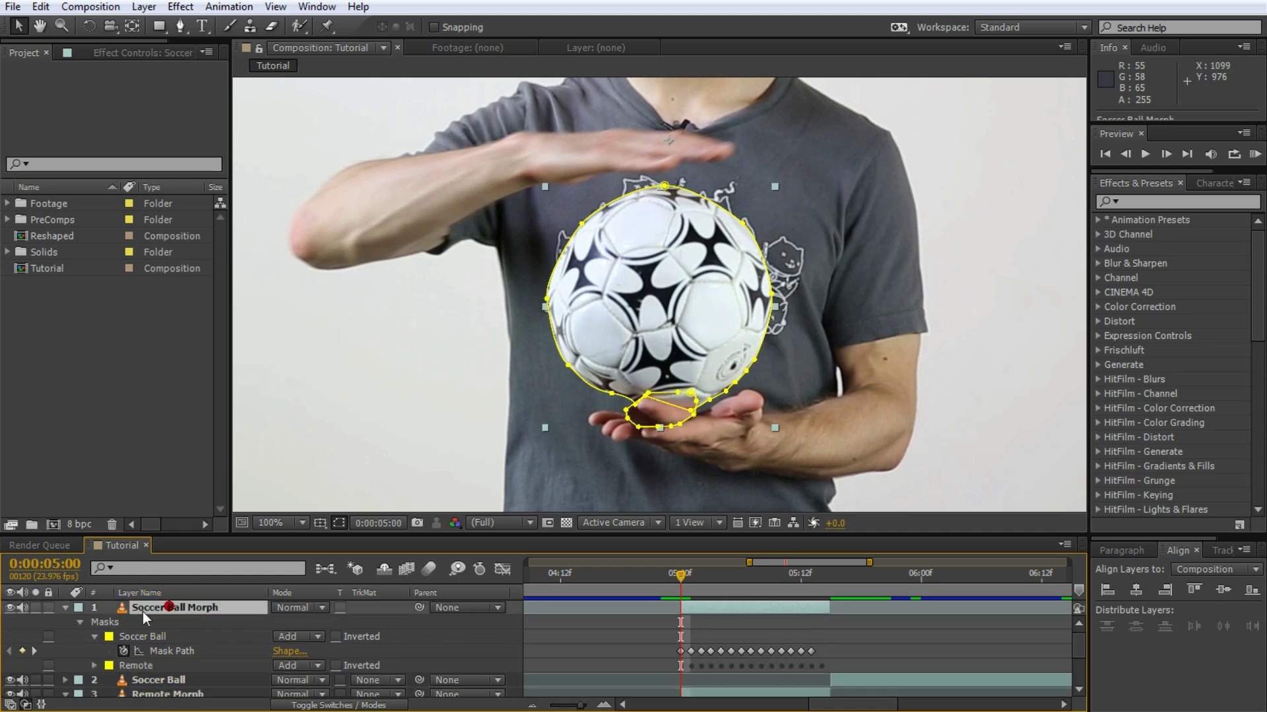
pyautogui.click(133, 664)
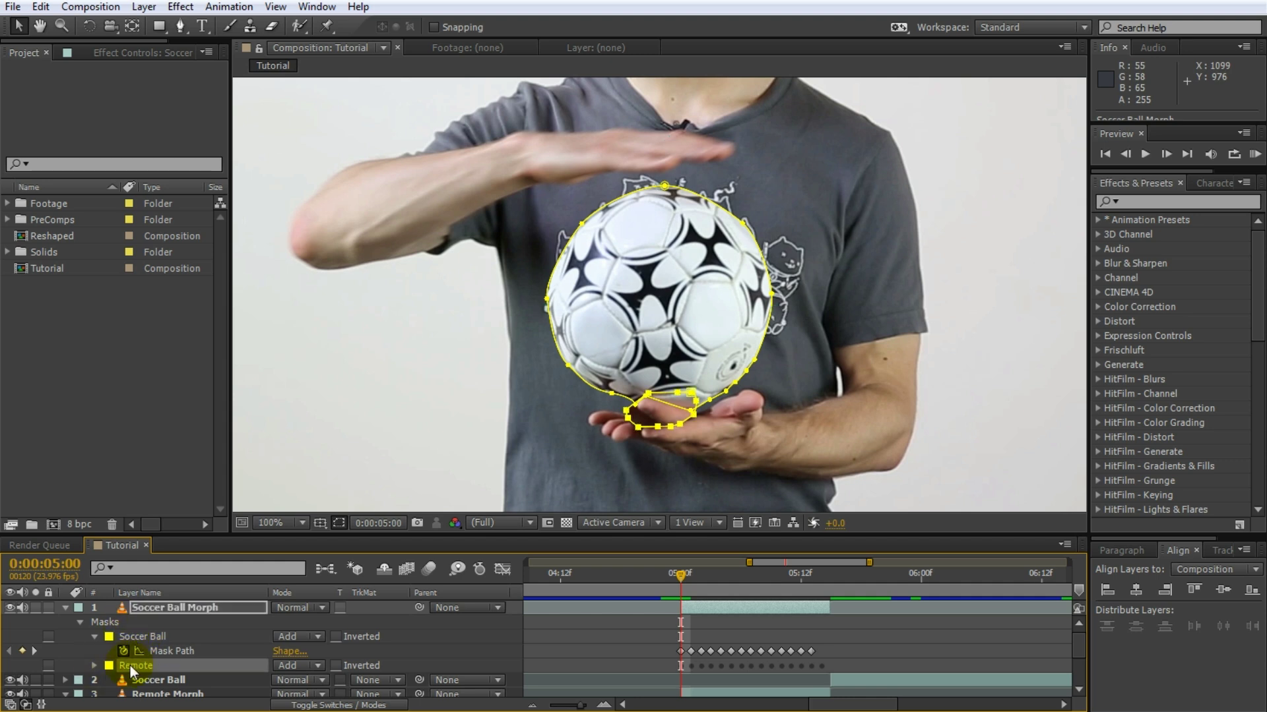
pyautogui.click(286, 665)
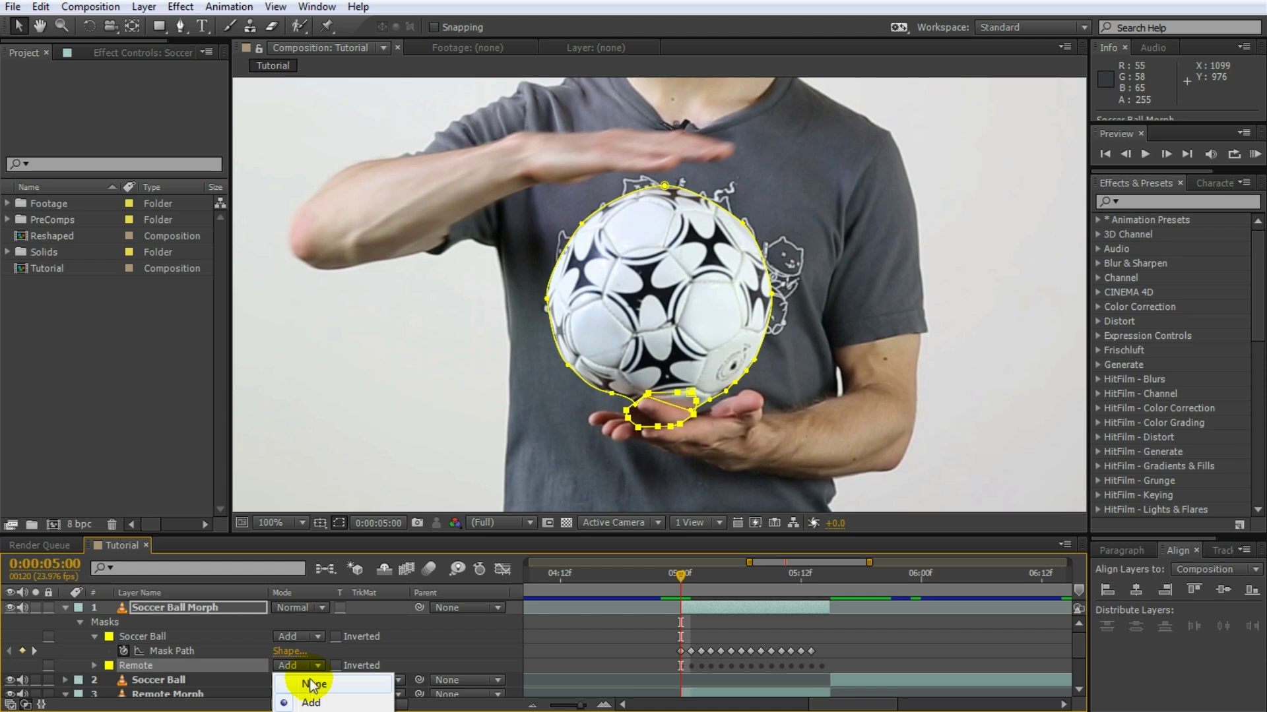
pyautogui.click(310, 678)
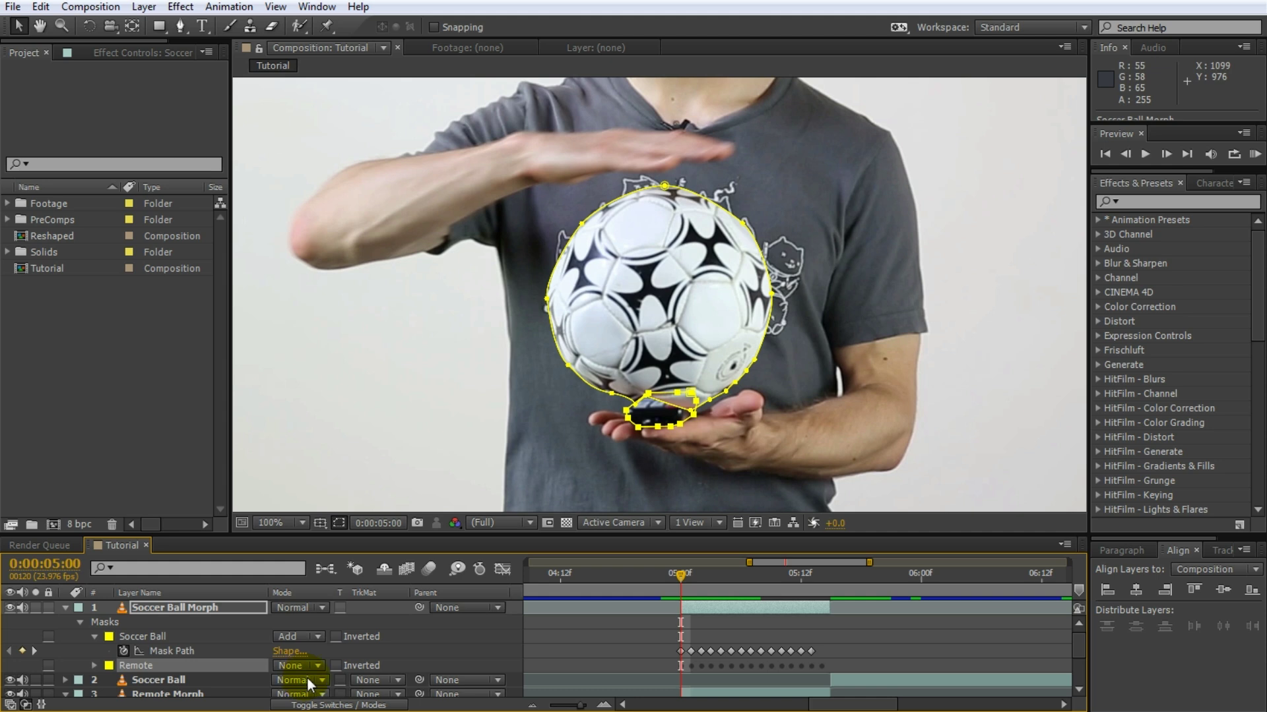
# Hide the Soccer Ball Morph layer and apply the Reshape effect to the Remote Morph layer.
pyautogui.click(65, 607)
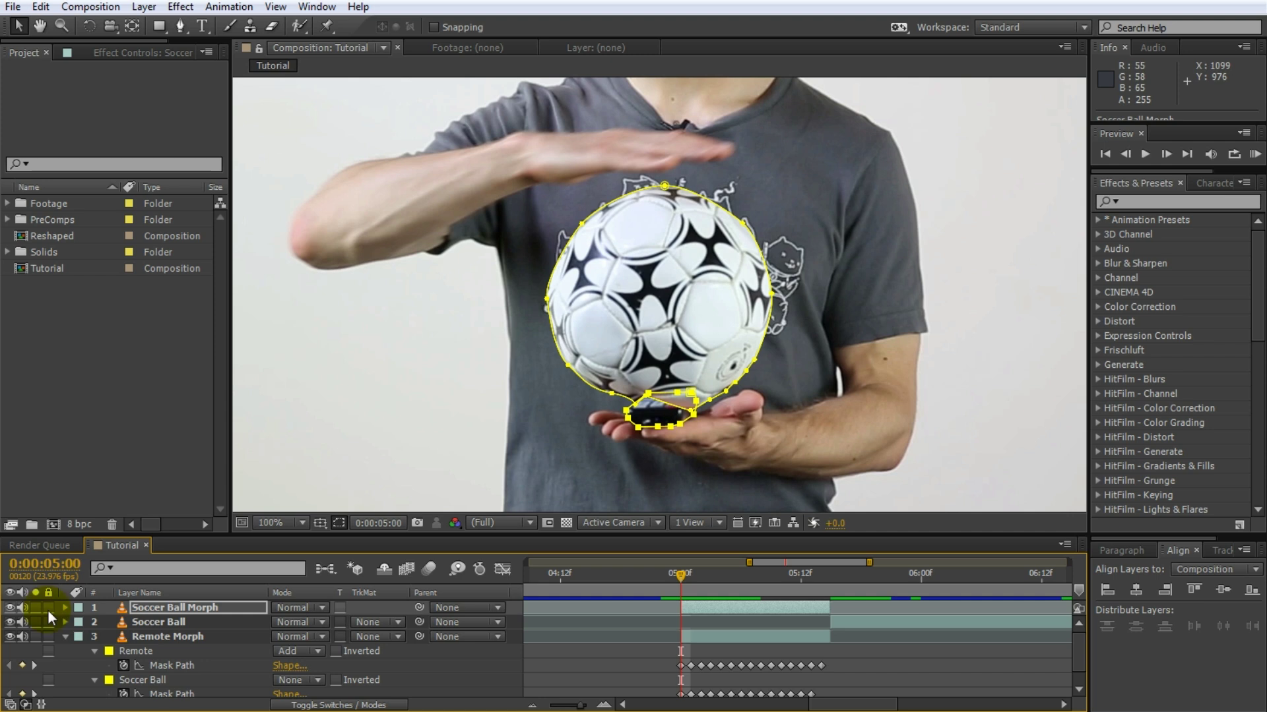
pyautogui.click(10, 608)
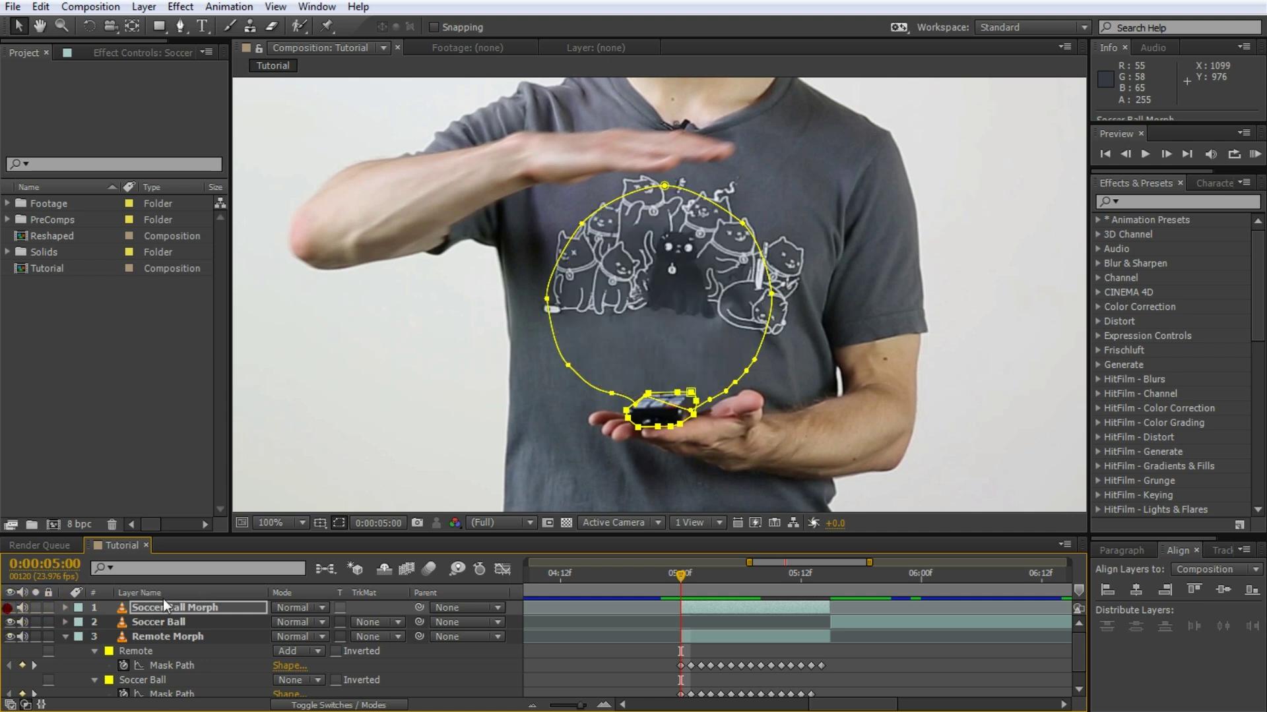
pyautogui.click(169, 636)
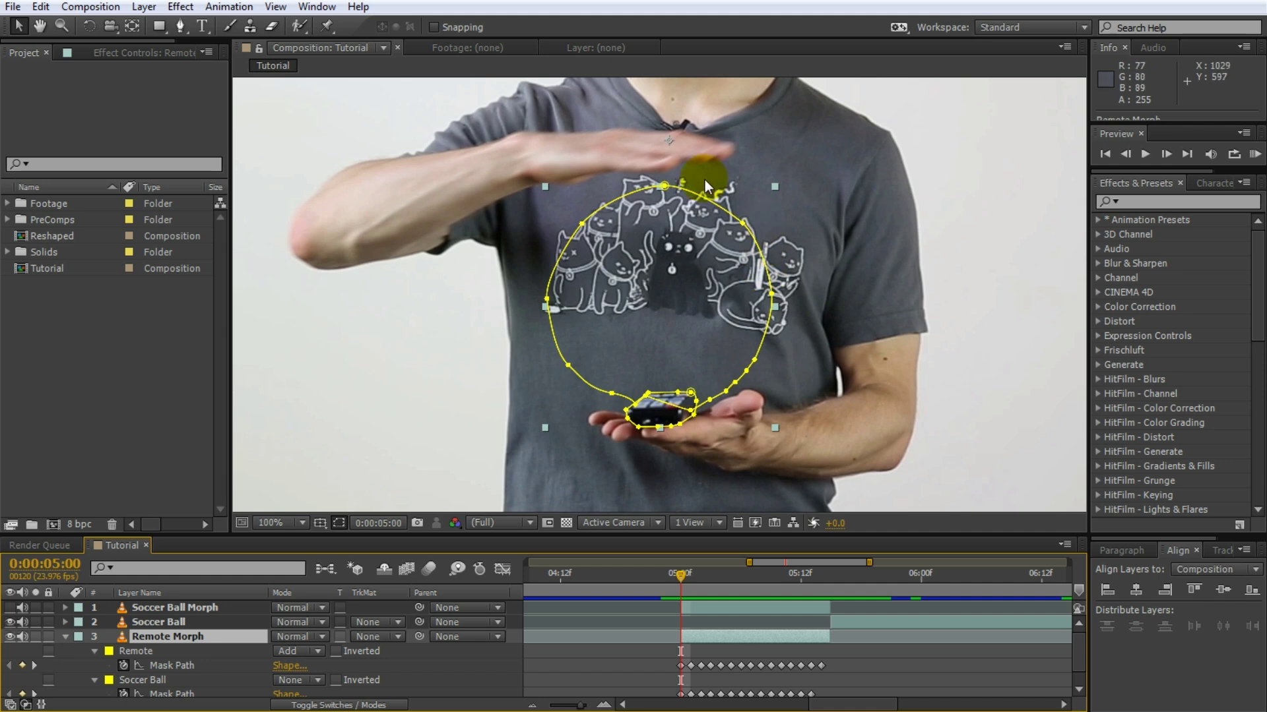
pyautogui.moveTo(690, 574)
pyautogui.mouseDown()
pyautogui.moveTo(794, 572)
pyautogui.moveTo(678, 576)
pyautogui.mouseUp()
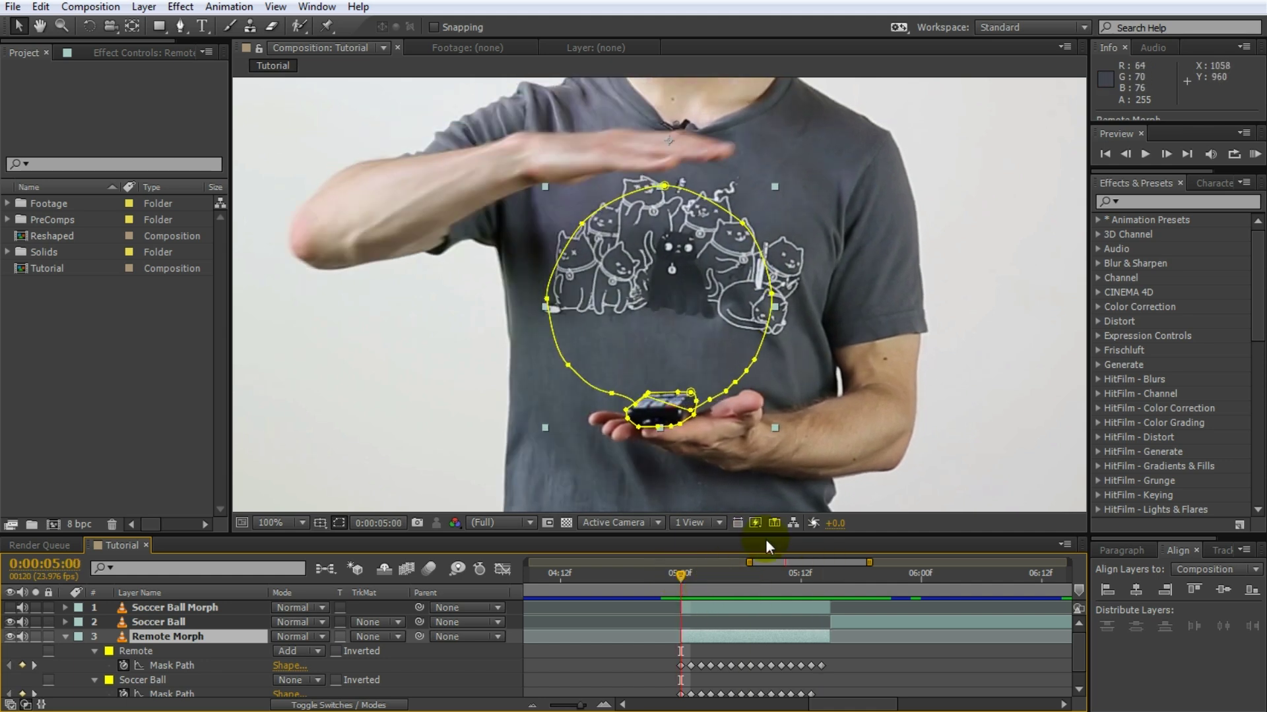
pyautogui.click(1155, 202)
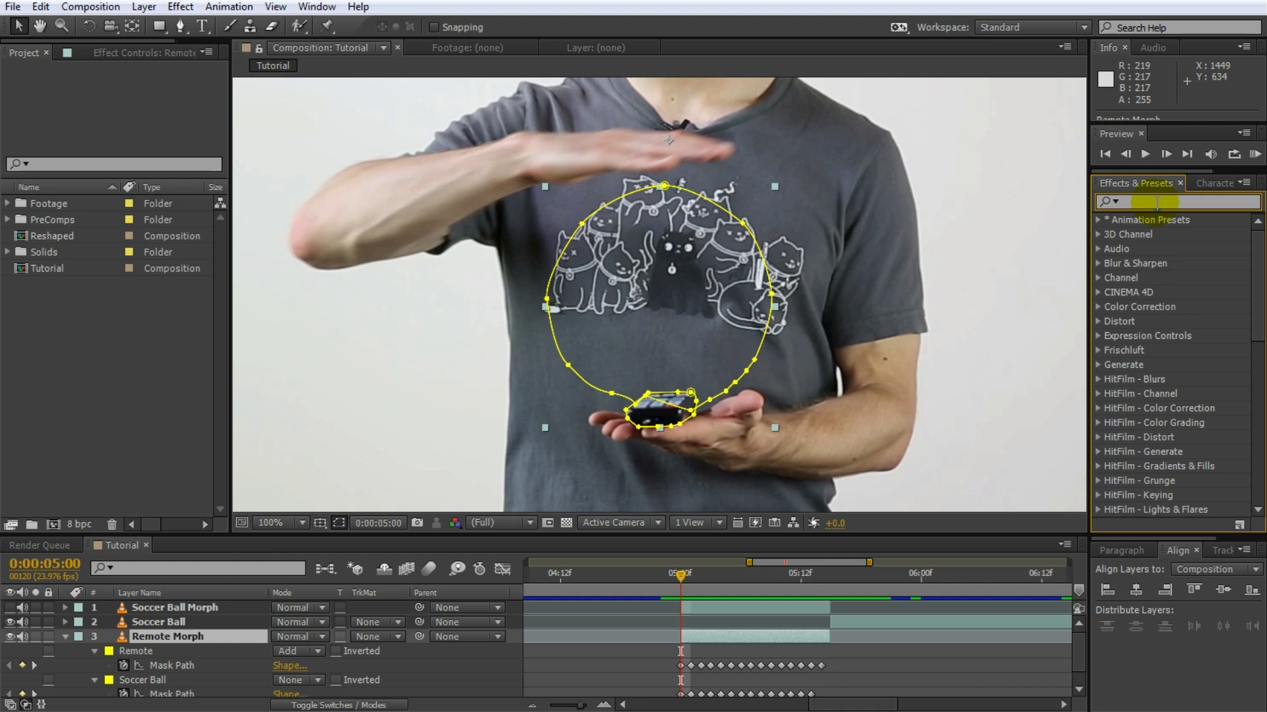
pyautogui.write('reshape')
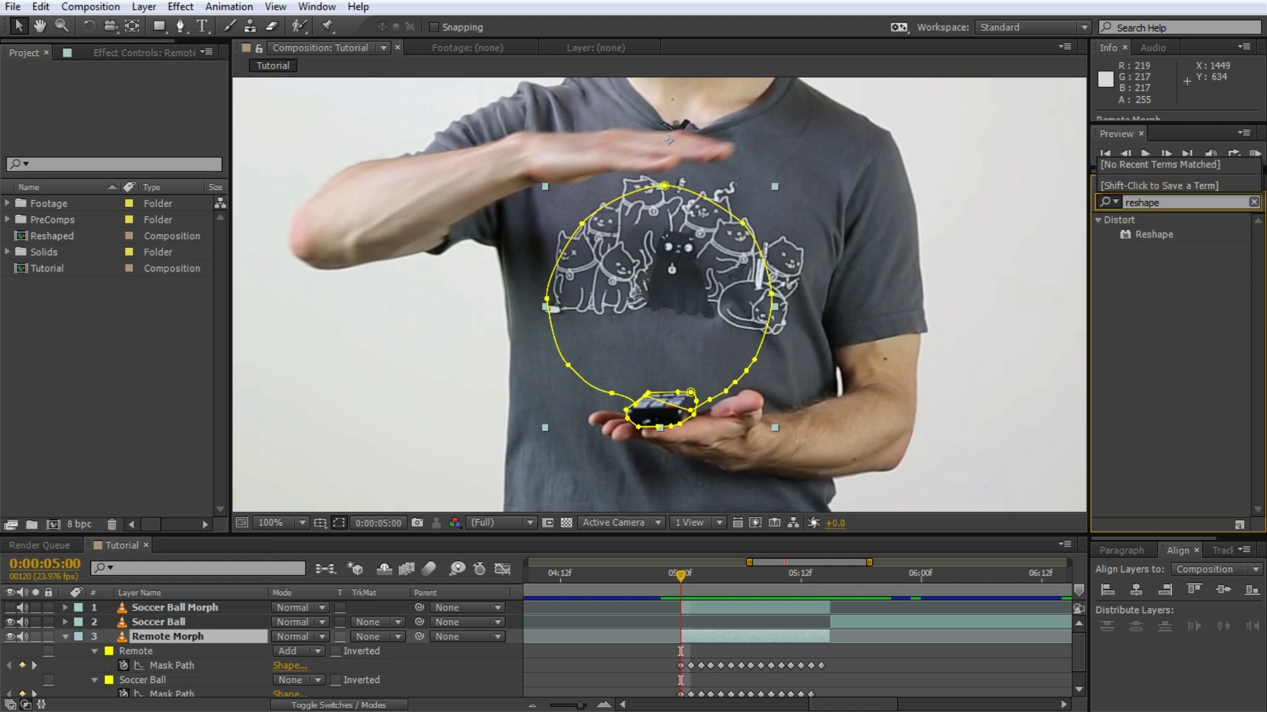
pyautogui.doubleClick(1155, 232)
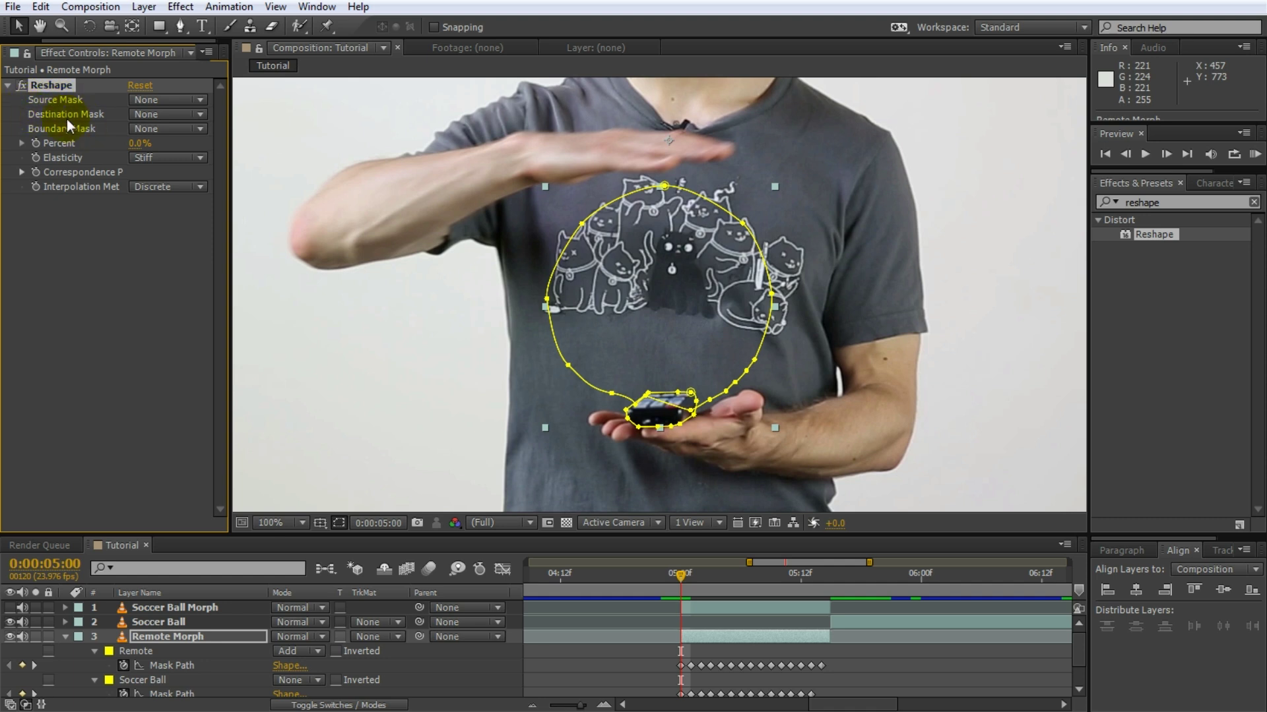
# Set Reshape's Source Mask to Remote and its Destination Mask to Soccer Ball.
pyautogui.click(134, 655)
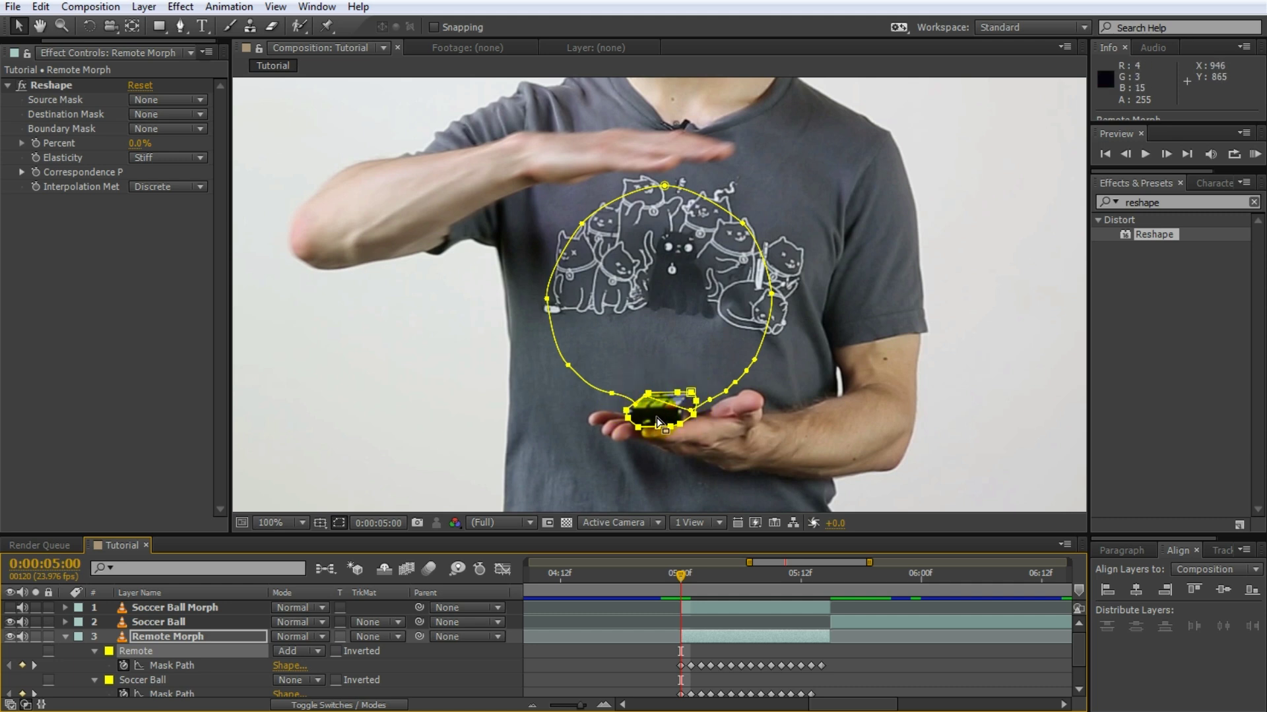
pyautogui.click(165, 100)
pyautogui.click(181, 144)
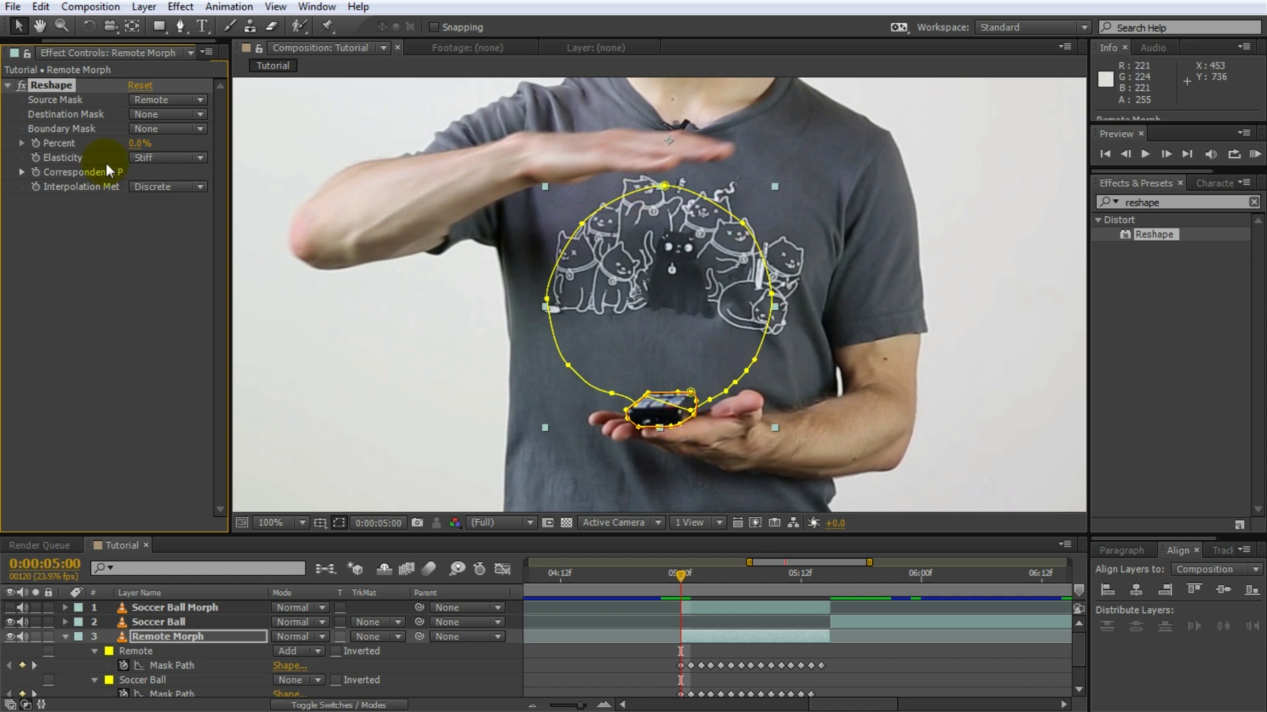
pyautogui.click(181, 117)
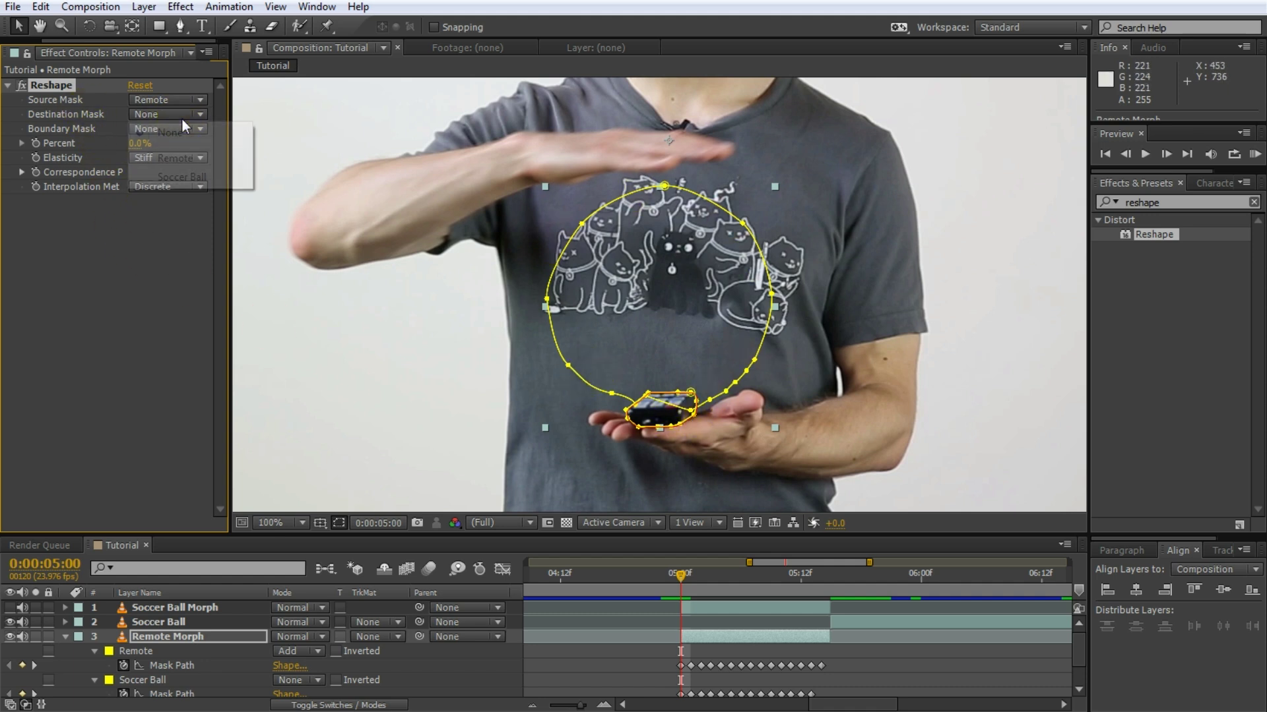
pyautogui.click(206, 180)
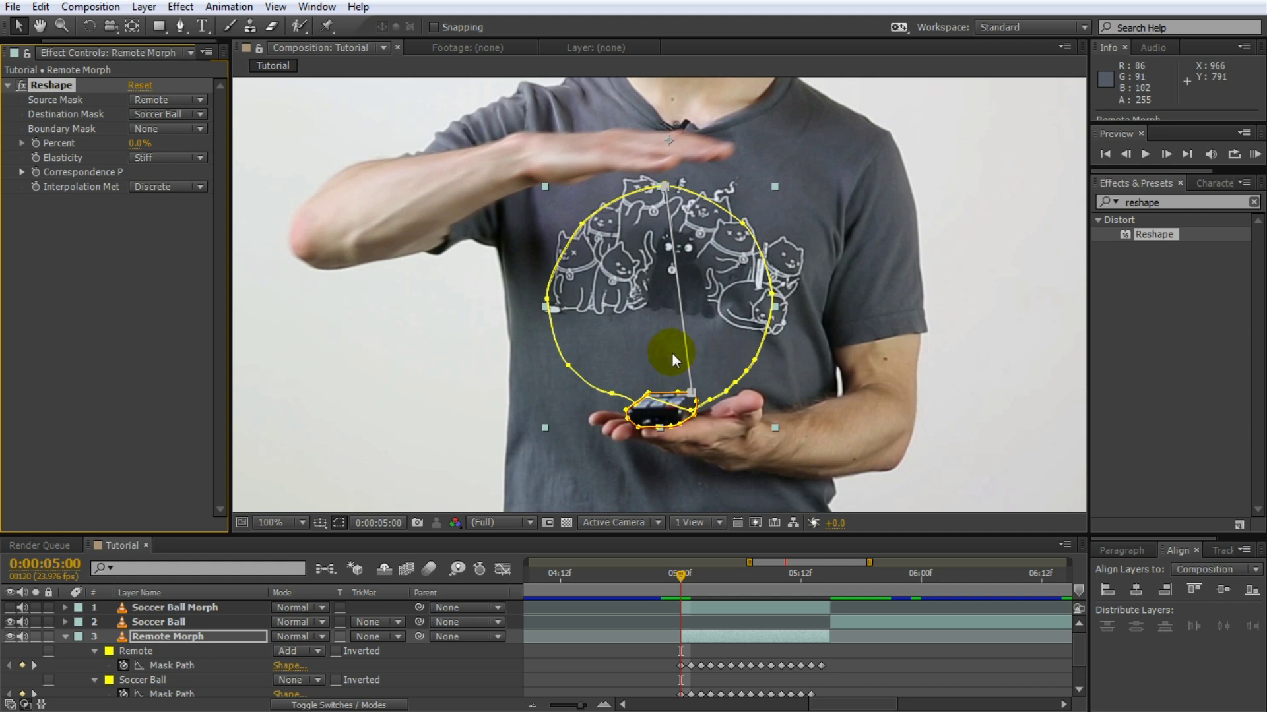
# Move the first correspondence point on the ball mask to its upper-right edge, matching the remote's upper-right corner.
pyautogui.moveTo(754, 235); pyautogui.dragTo(770, 259)
pyautogui.moveTo(690, 392)
pyautogui.mouseDown()
pyautogui.moveTo(666, 400)
pyautogui.moveTo(685, 380)
pyautogui.moveTo(692, 407)
pyautogui.mouseUp()
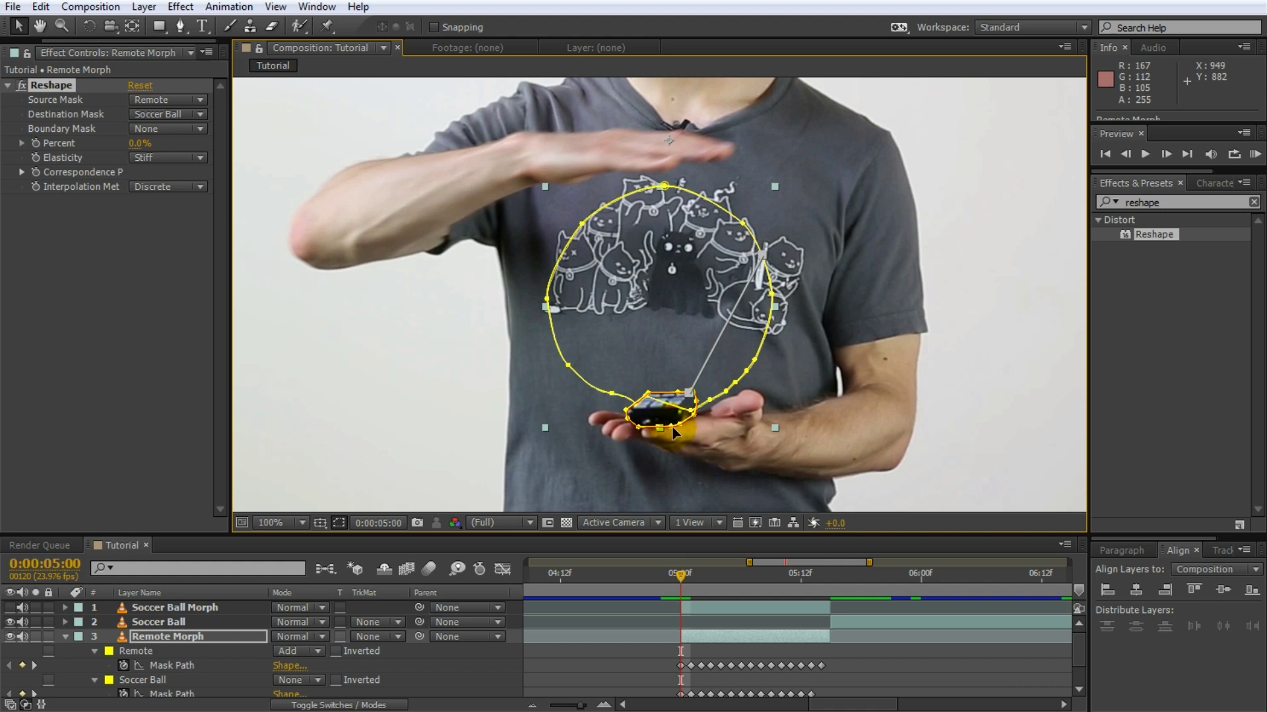
pyautogui.moveTo(763, 256); pyautogui.dragTo(764, 259)
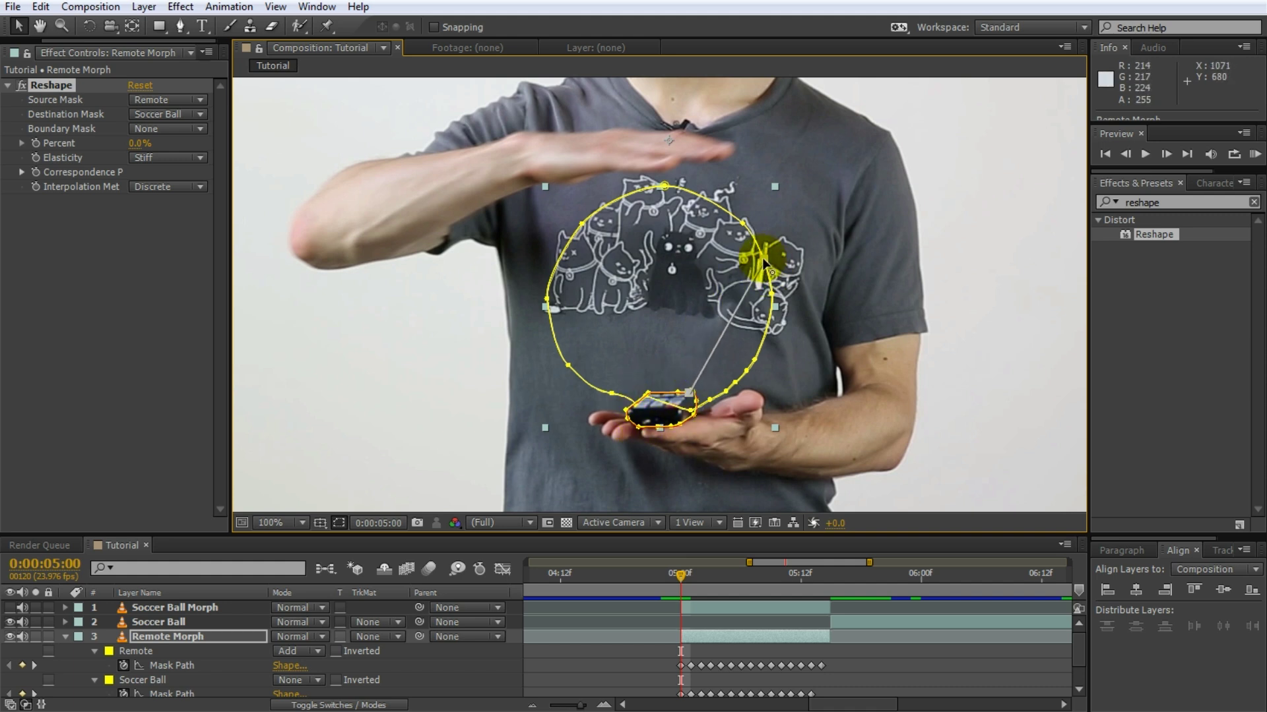
pyautogui.click(635, 207)
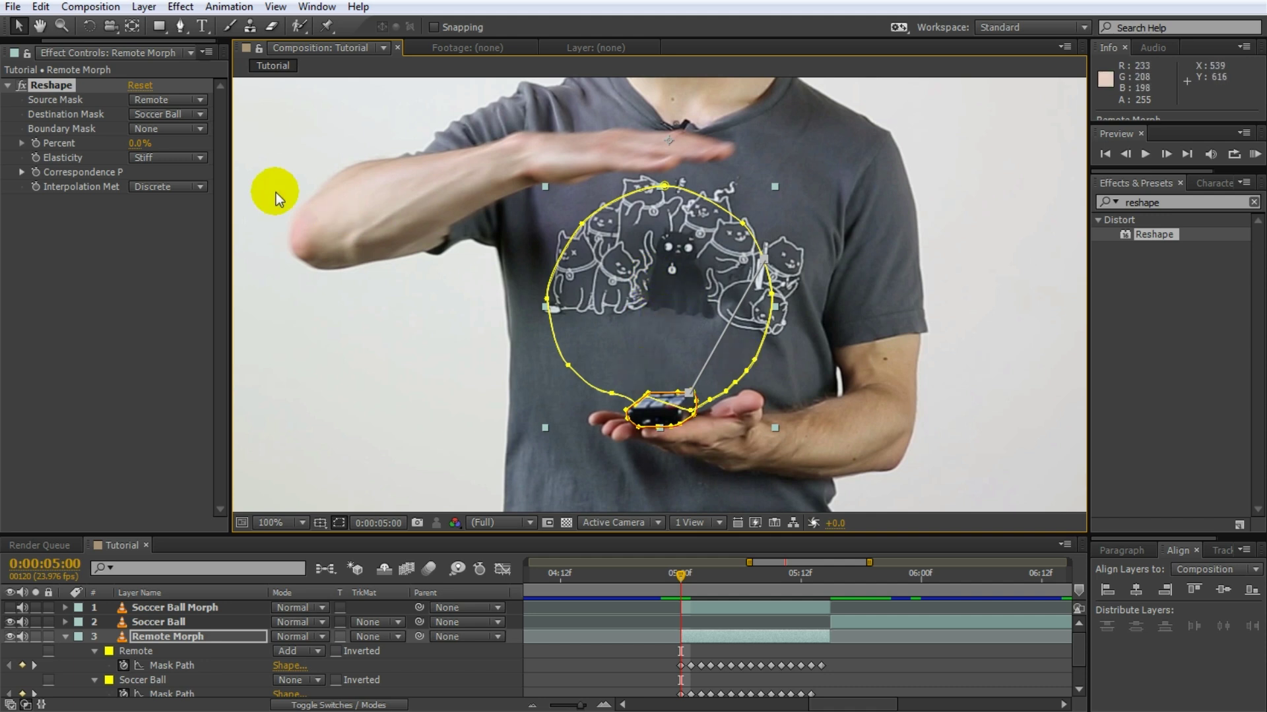
# Preview the Reshape deformation at 100 percent and set Percent to 50%.
pyautogui.click(66, 144)
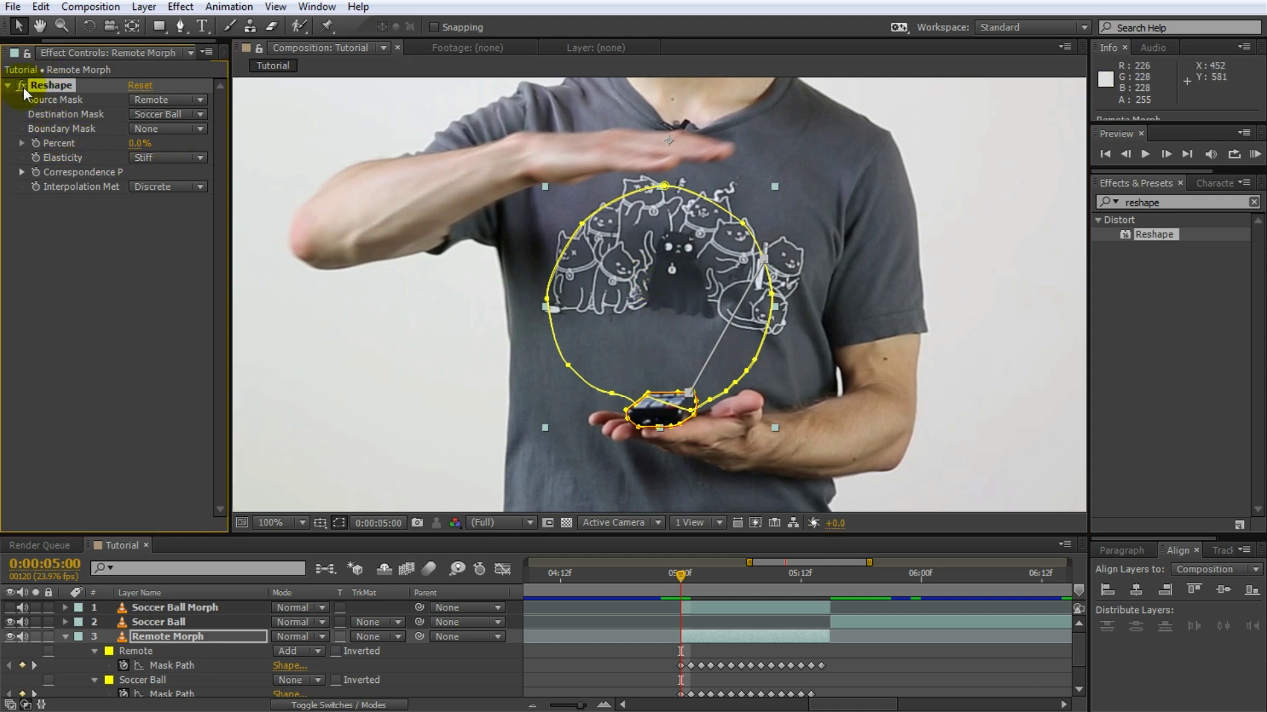
pyautogui.moveTo(138, 154); pyautogui.dragTo(249, 152)
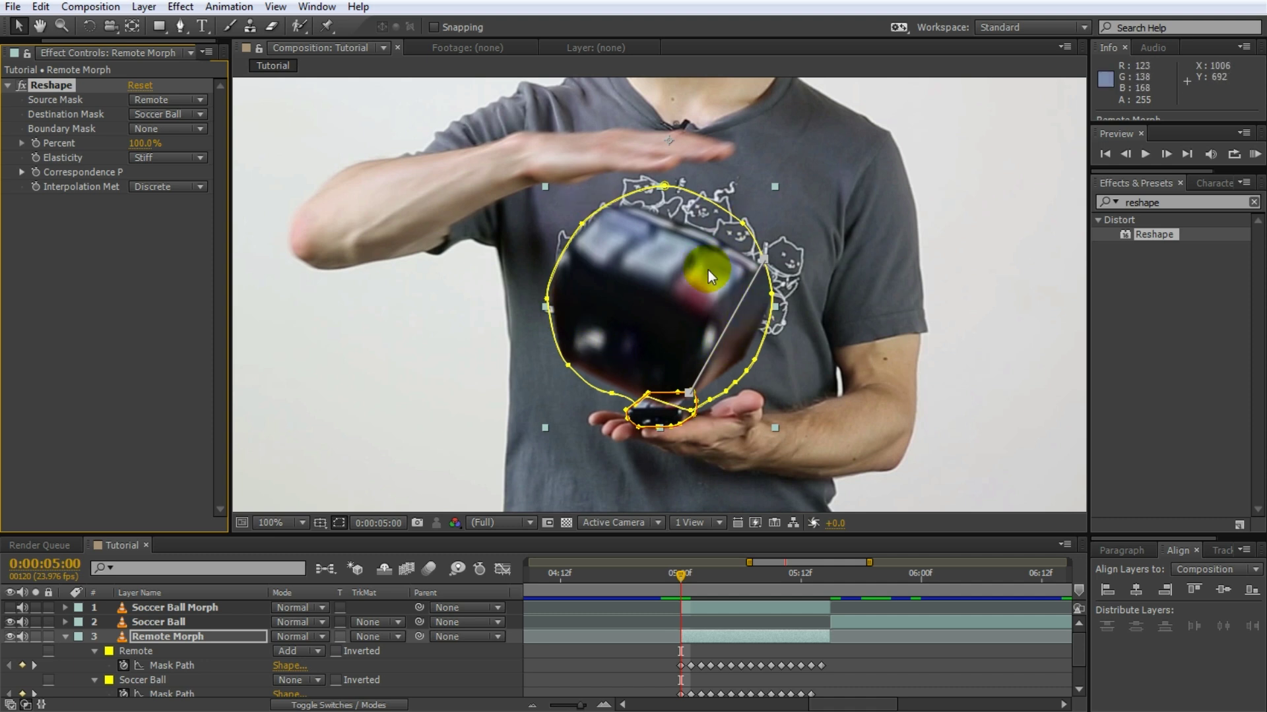
pyautogui.moveTo(141, 145); pyautogui.dragTo(76, 145)
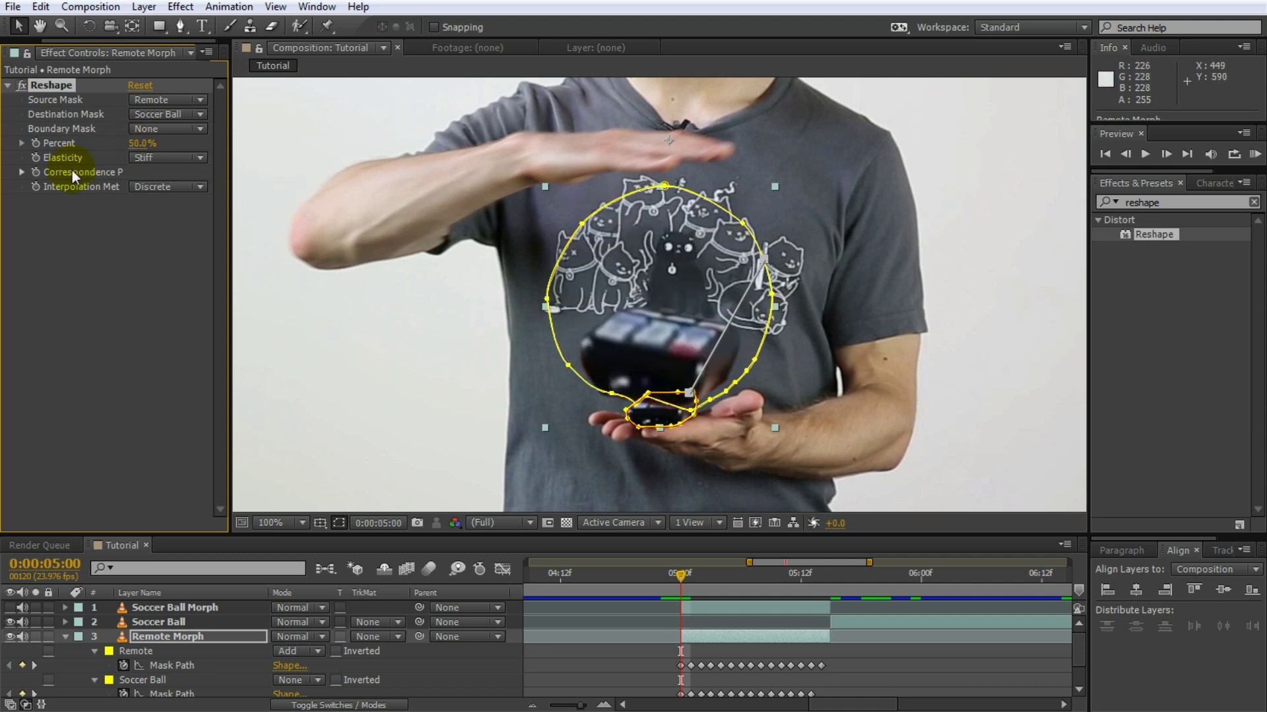
# Add a correspondence pair from the remote's upper-left corner to the ball's upper-left edge and shift the upper-right point to mirror it.
pyautogui.click(21, 171)
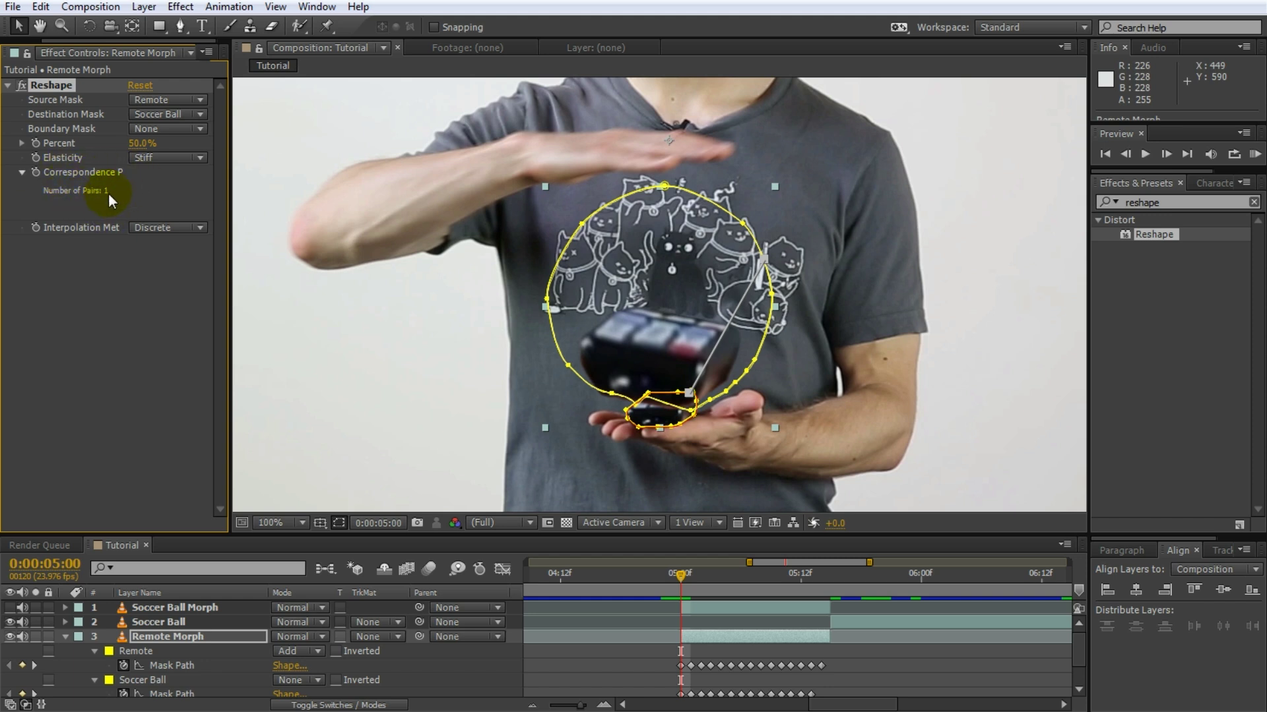
pyautogui.keyDown('alt'); pyautogui.click(644, 394); pyautogui.keyUp('alt')
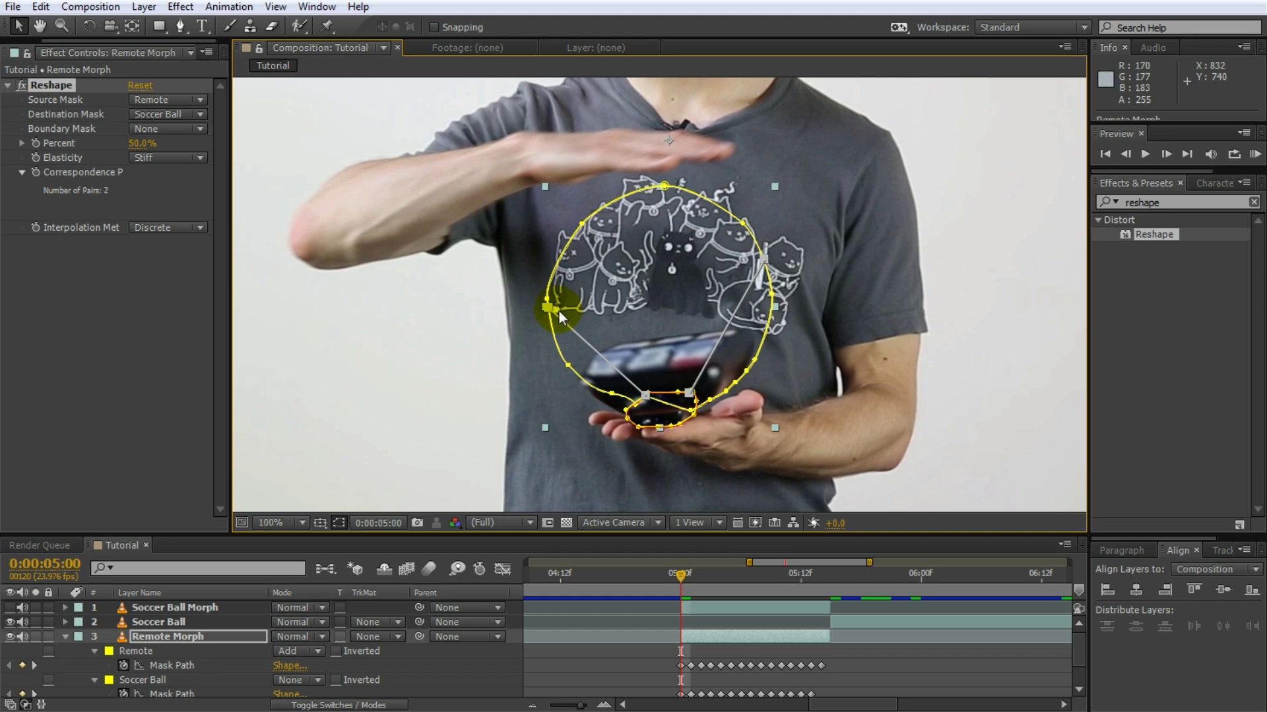
pyautogui.moveTo(556, 282); pyautogui.dragTo(588, 219)
pyautogui.moveTo(763, 256); pyautogui.dragTo(744, 224)
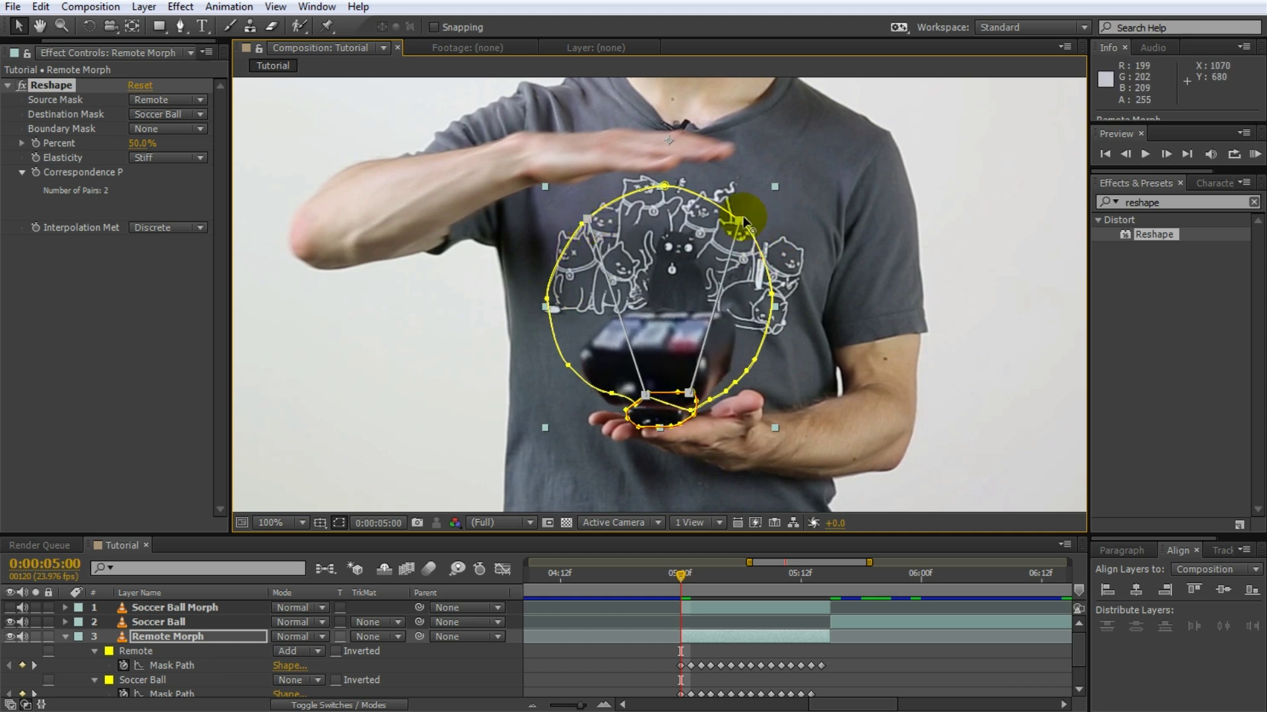
# Add correspondence pairs linking the remote's lower corners to the ball's left and right edges, and its bottom centre to the ball's bottom.
pyautogui.keyDown('alt'); pyautogui.click(627, 423); pyautogui.keyUp('alt')
pyautogui.hotkey('ctrl', 'z')
pyautogui.keyDown('alt'); pyautogui.click(627, 417); pyautogui.keyUp('alt')
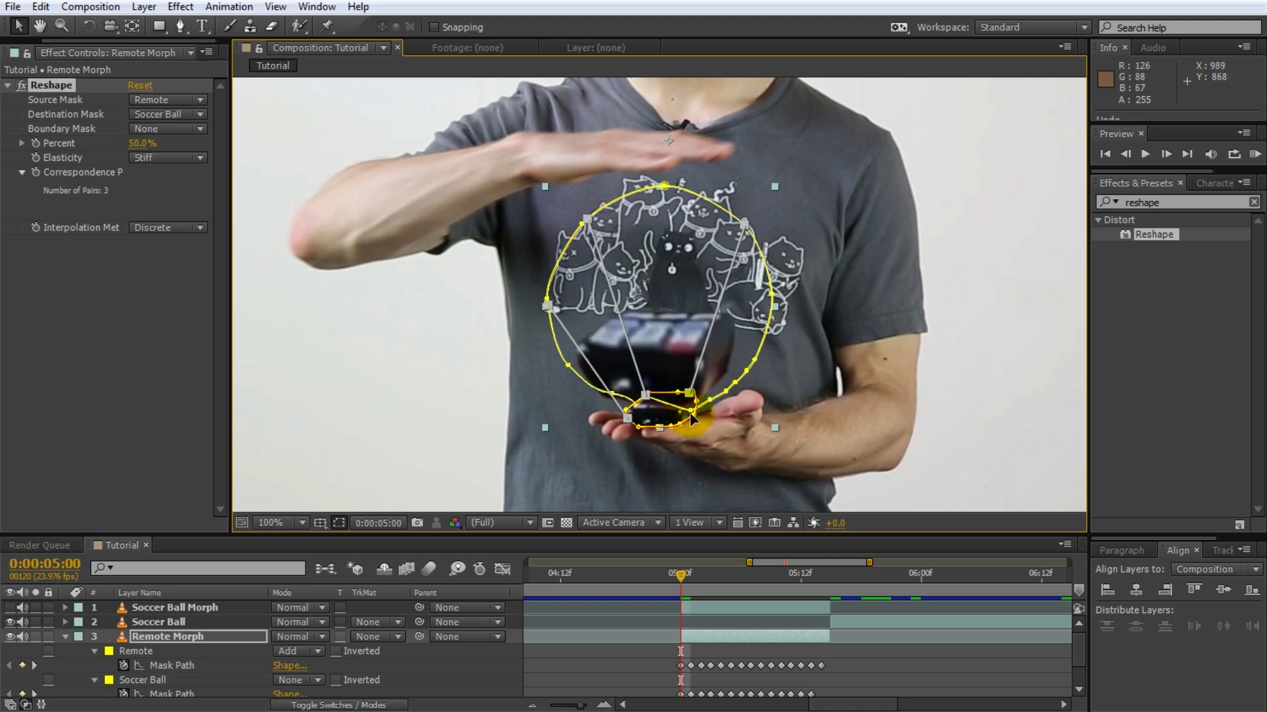
pyautogui.click(694, 425)
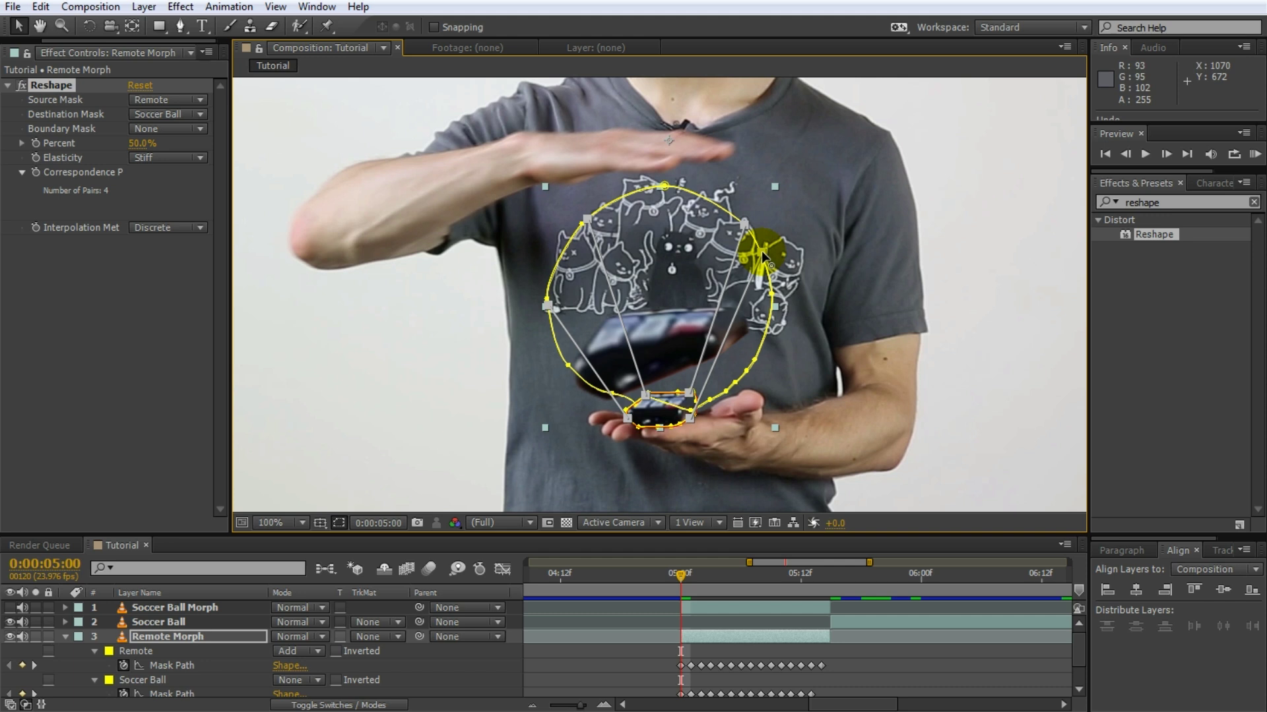
pyautogui.moveTo(761, 251); pyautogui.dragTo(771, 309)
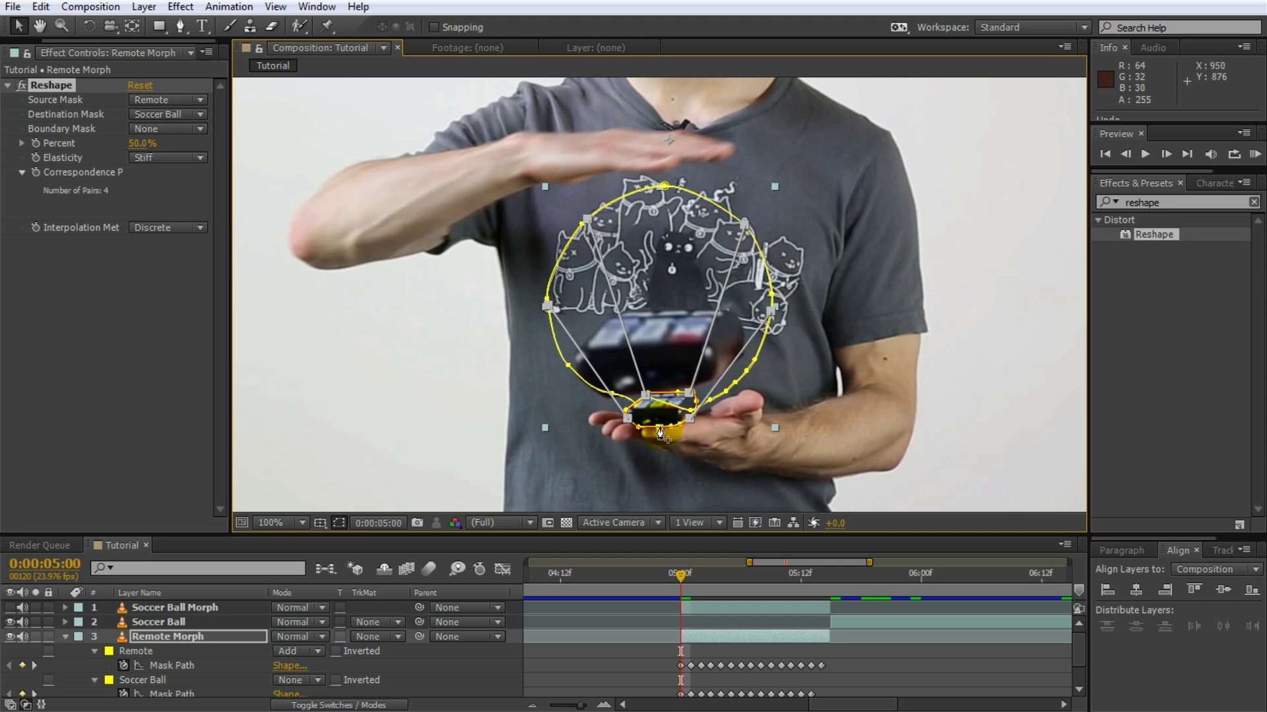
pyautogui.moveTo(660, 428)
pyautogui.mouseDown()
pyautogui.moveTo(745, 376)
pyautogui.moveTo(665, 405)
pyautogui.mouseUp()
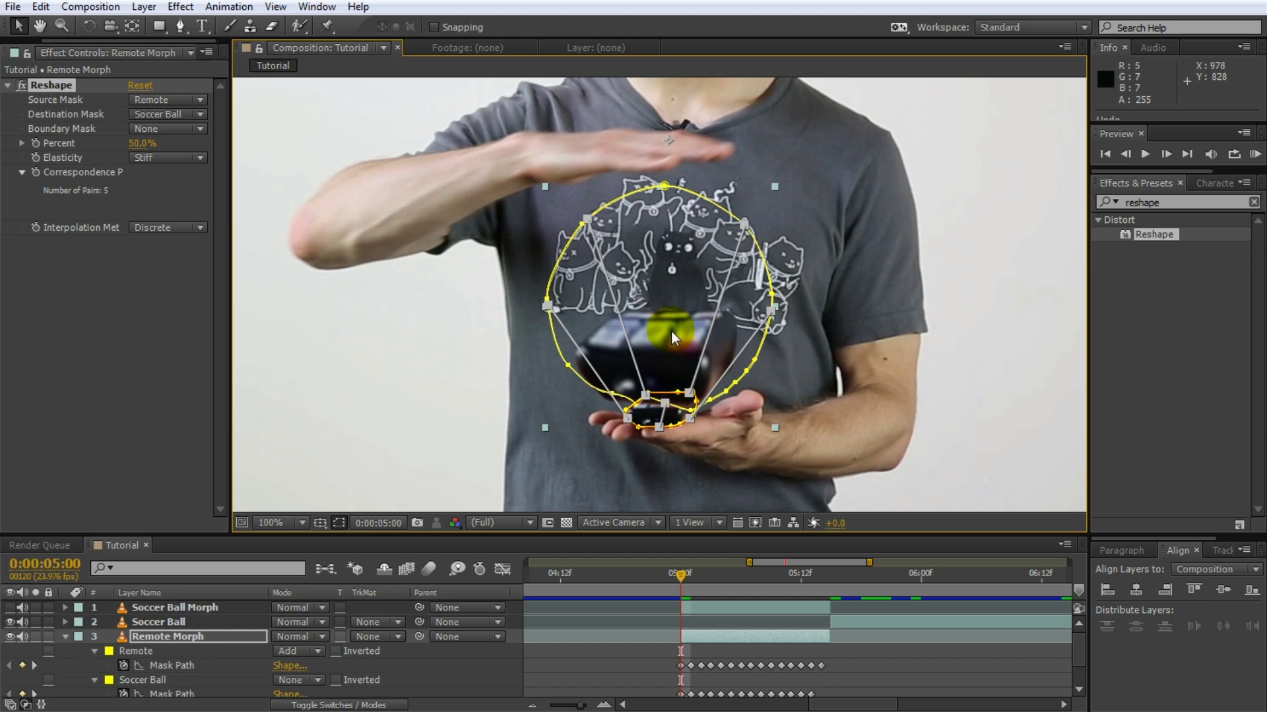
pyautogui.click(758, 366)
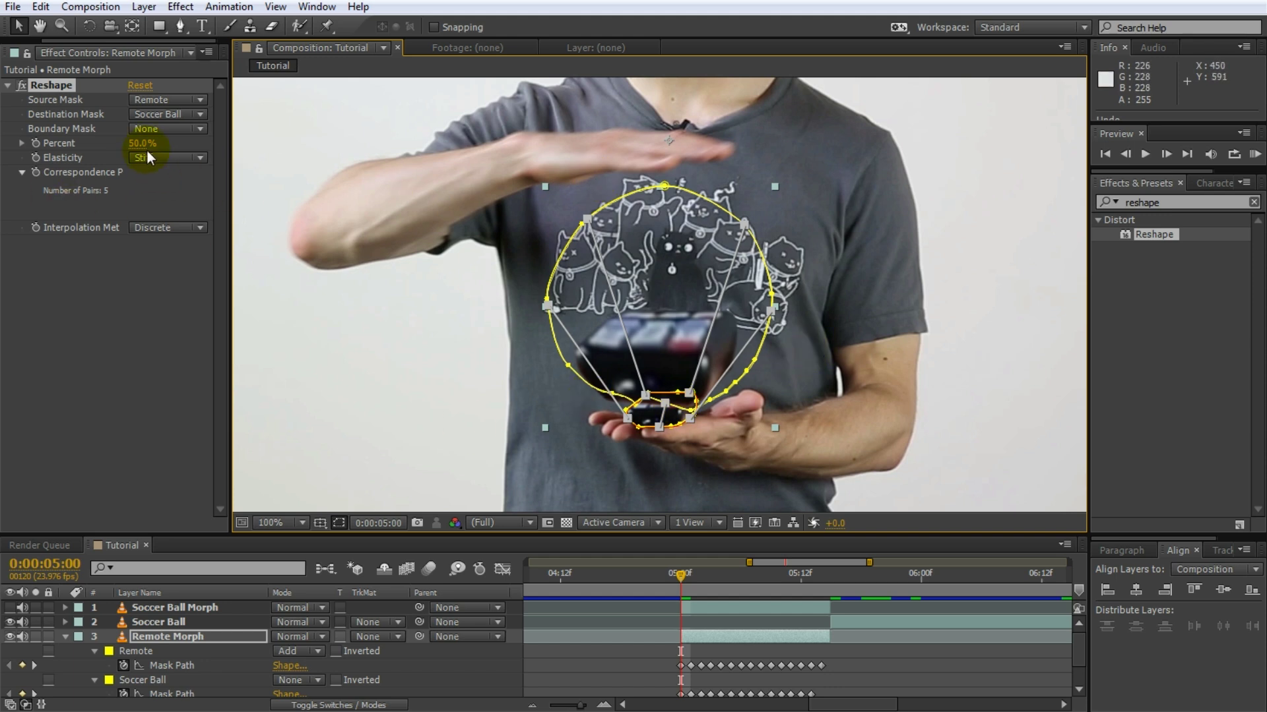
# Set Reshape's Percent to 100% and add a correspondence pair from the remote's top centre to the ball's top.
pyautogui.moveTo(135, 144); pyautogui.dragTo(217, 155)
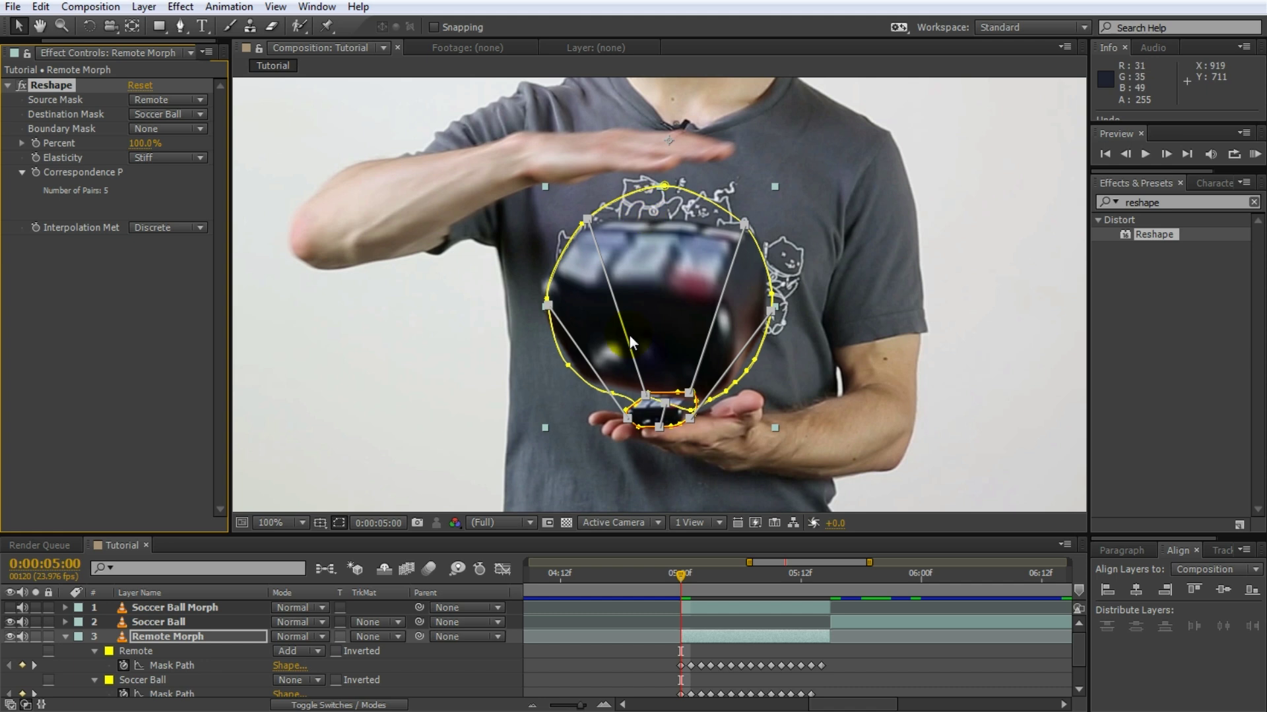
pyautogui.keyDown('alt'); pyautogui.click(664, 393); pyautogui.keyUp('alt')
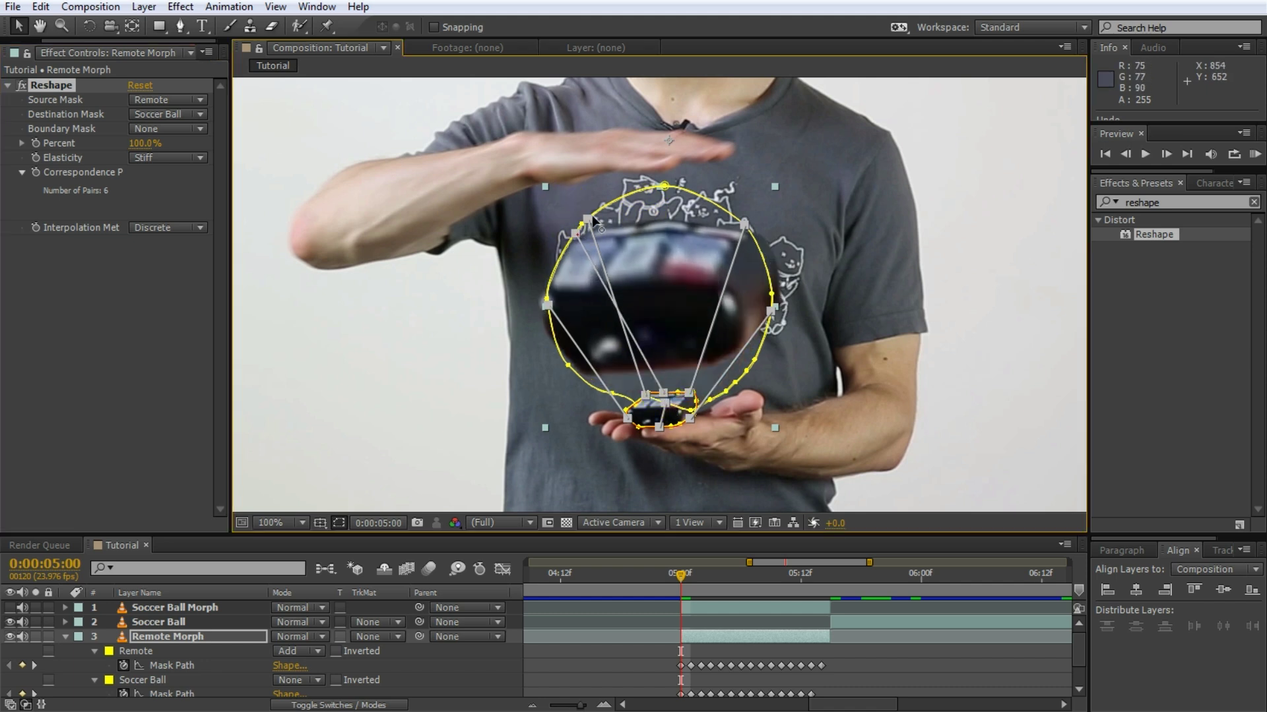
pyautogui.moveTo(627, 201); pyautogui.dragTo(665, 187)
pyautogui.click(466, 429)
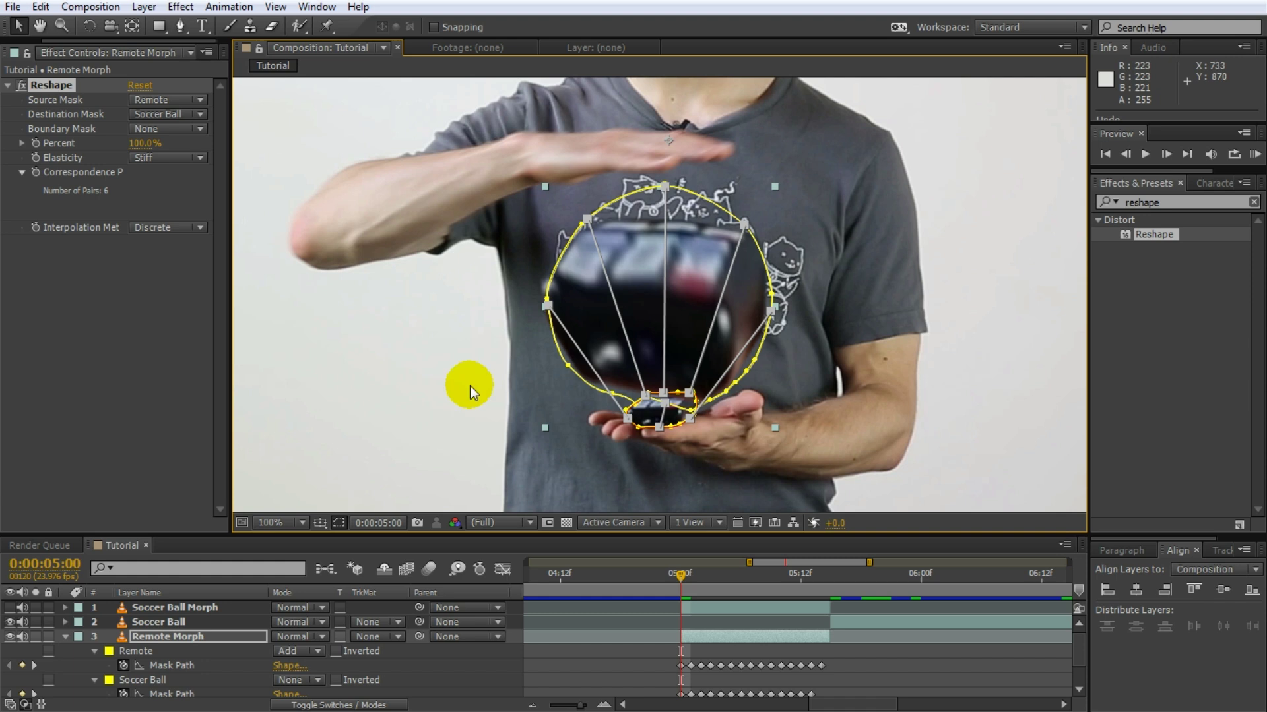
pyautogui.click(167, 311)
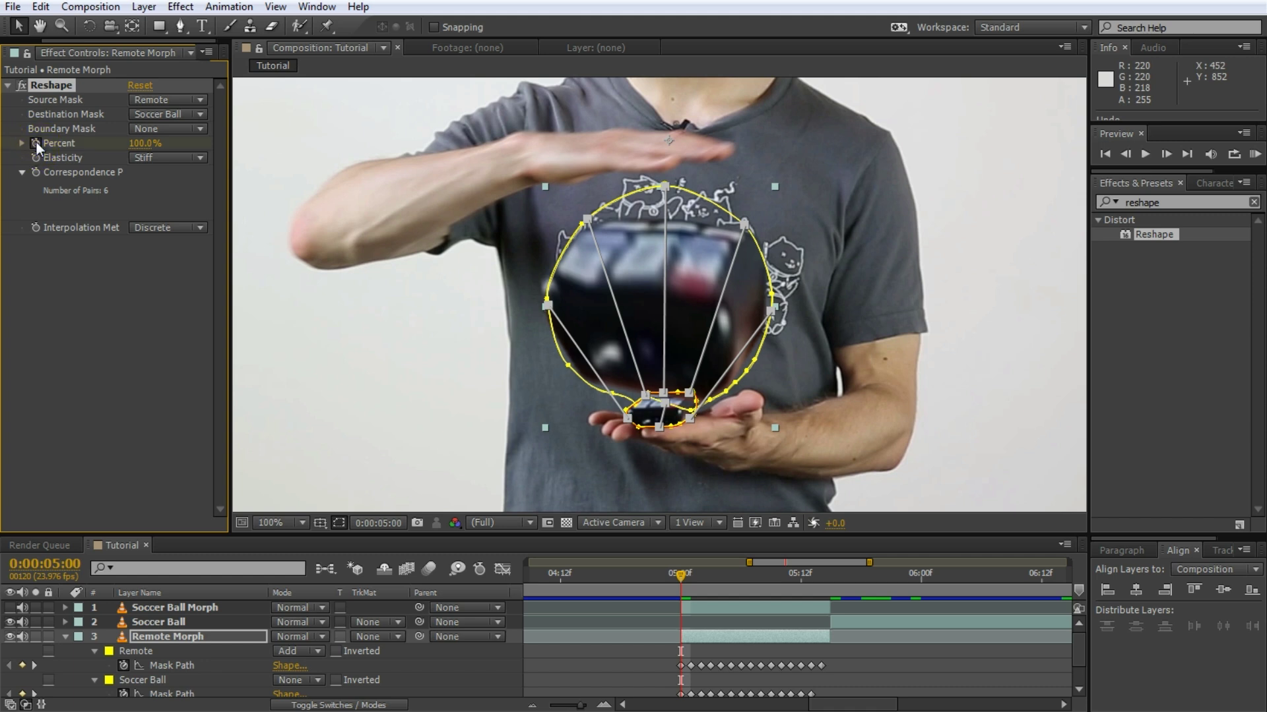
# Keyframe Reshape's Percent at 0% on 0:00:05:00 and 100% on 0:00:05:14.
pyautogui.moveTo(144, 143); pyautogui.dragTo(35, 158)
pyautogui.moveTo(684, 573); pyautogui.dragTo(826, 584)
pyautogui.click(132, 150)
pyautogui.moveTo(132, 150); pyautogui.dragTo(298, 153)
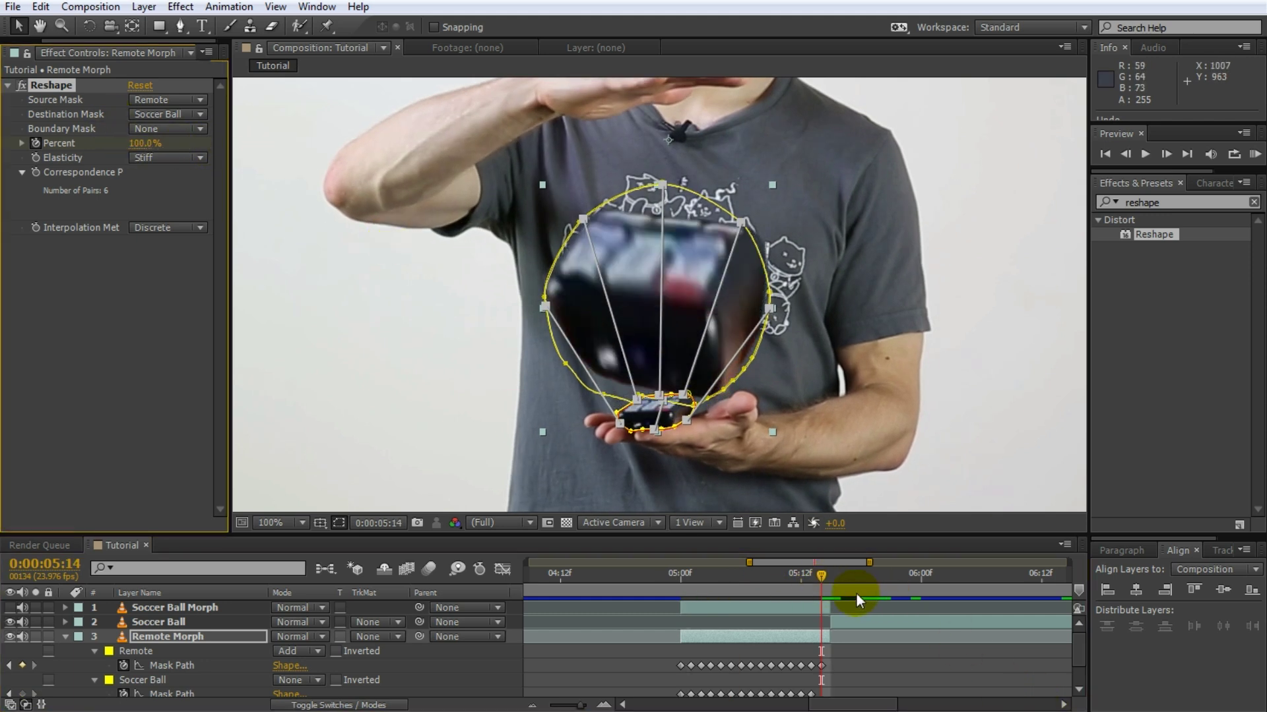
# Keyframe the Remote Morph layer's opacity at 100% on 0:00:05:00 and 0% on 0:00:05:14.
pyautogui.moveTo(834, 581)
pyautogui.mouseDown()
pyautogui.moveTo(691, 572)
pyautogui.moveTo(824, 592)
pyautogui.mouseUp()
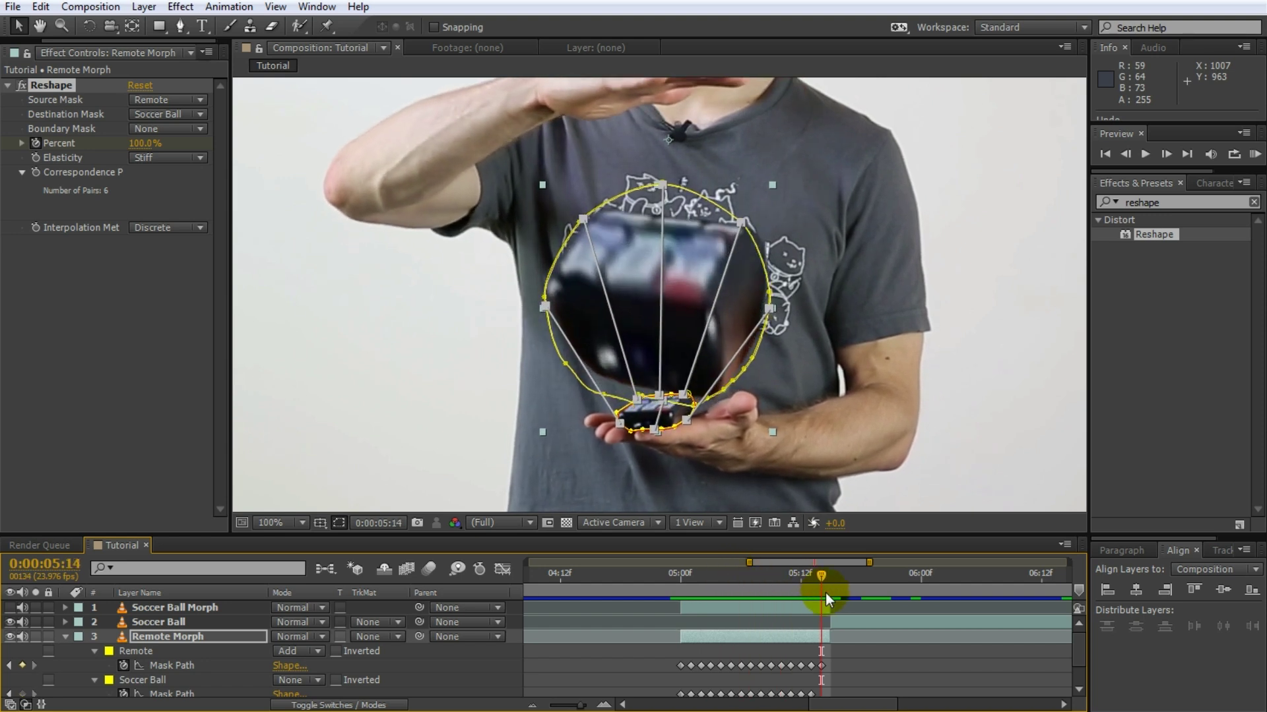
pyautogui.moveTo(826, 592); pyautogui.dragTo(683, 604)
pyautogui.click(156, 639)
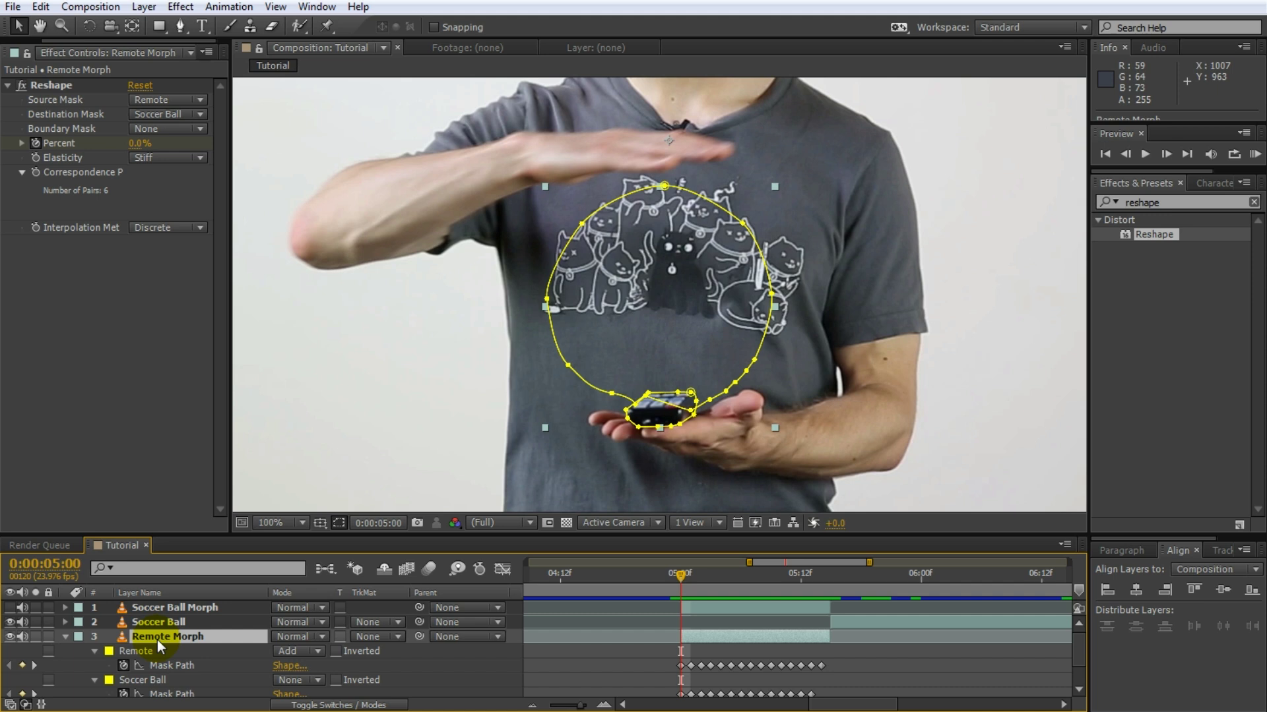
pyautogui.press('t')
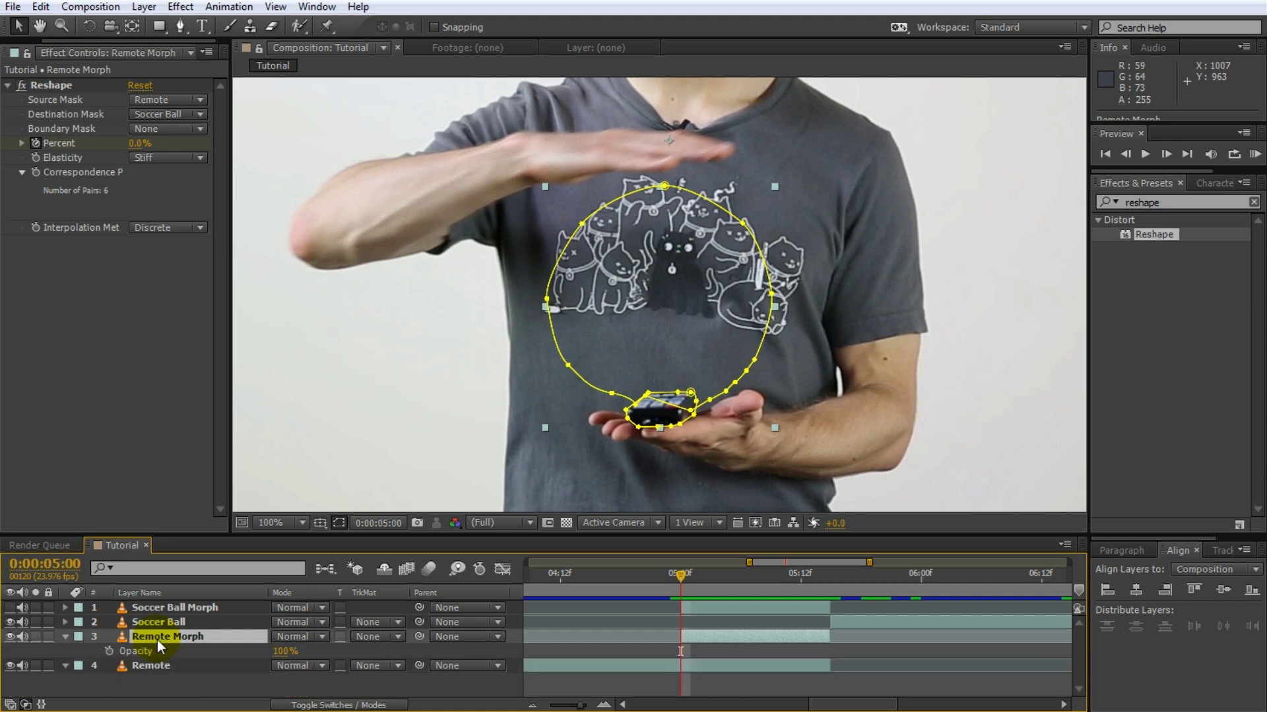
pyautogui.click(110, 651)
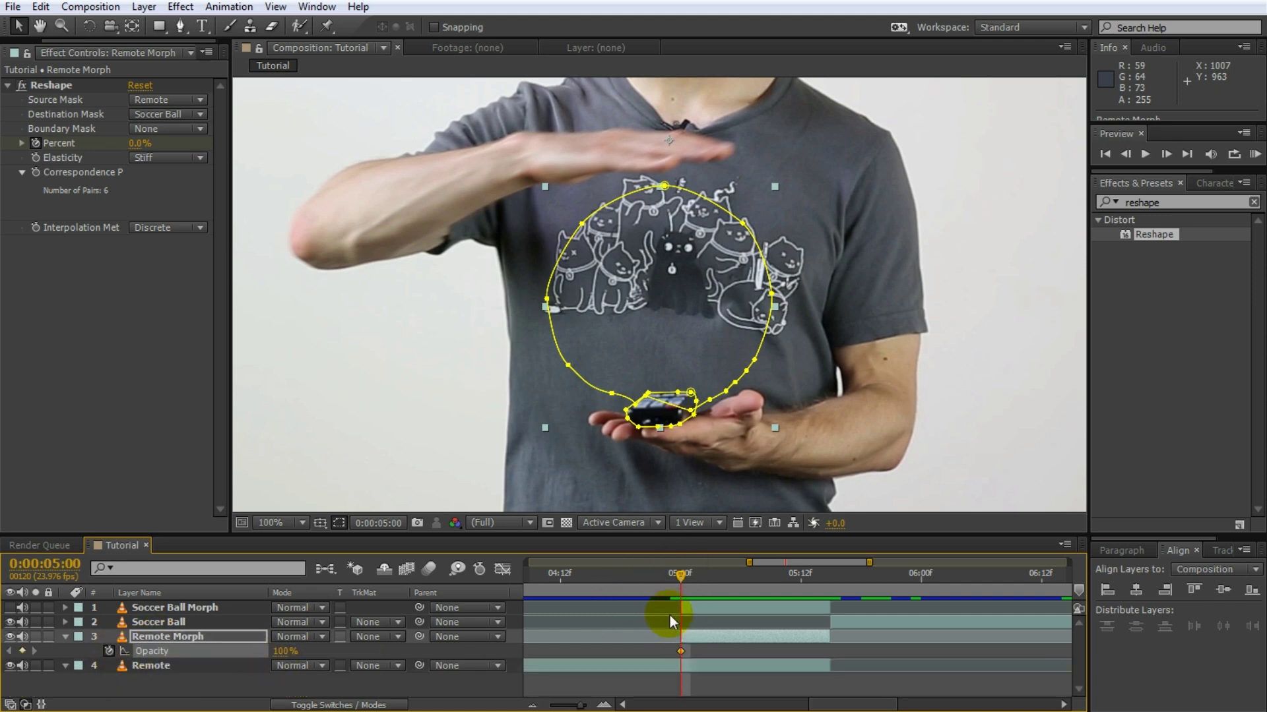
pyautogui.moveTo(678, 578); pyautogui.dragTo(837, 592)
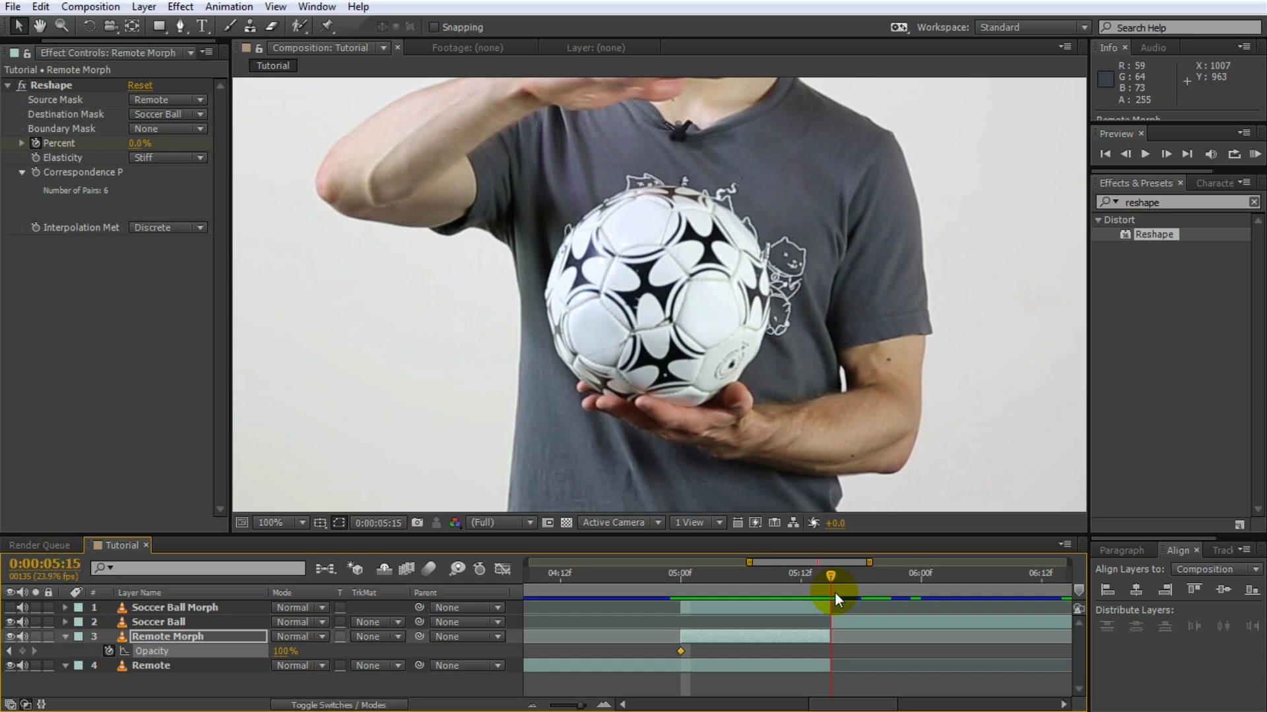
pyautogui.moveTo(285, 652); pyautogui.dragTo(84, 669)
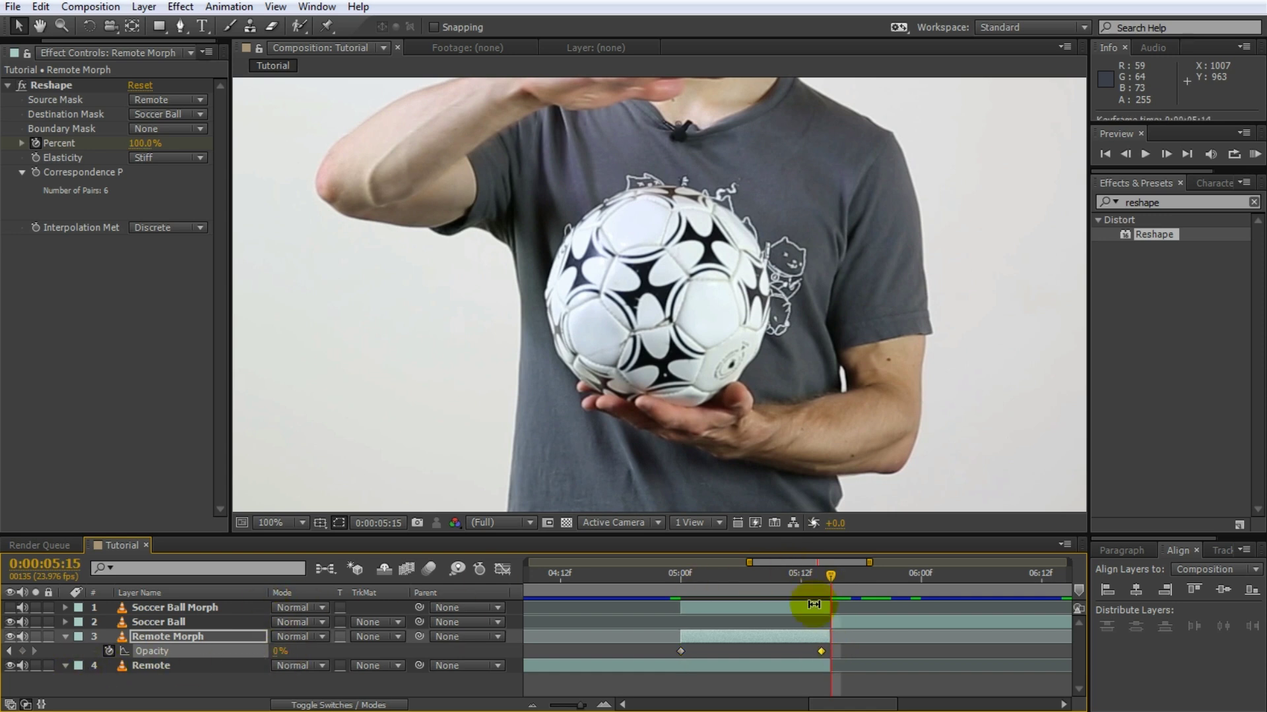
# Return to 0:00:05:00, show the Soccer Ball Morph layer and hide the Remote Morph layer.
pyautogui.moveTo(830, 581); pyautogui.dragTo(682, 614)
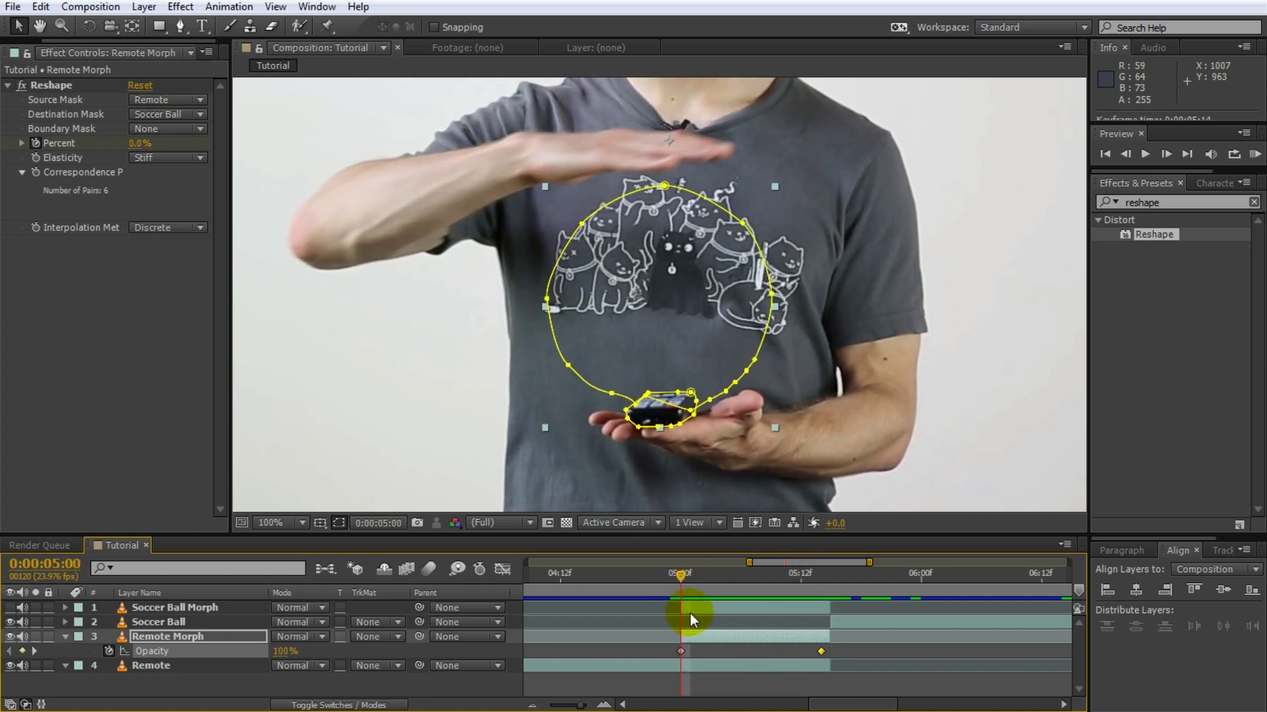
pyautogui.click(10, 608)
pyautogui.click(10, 636)
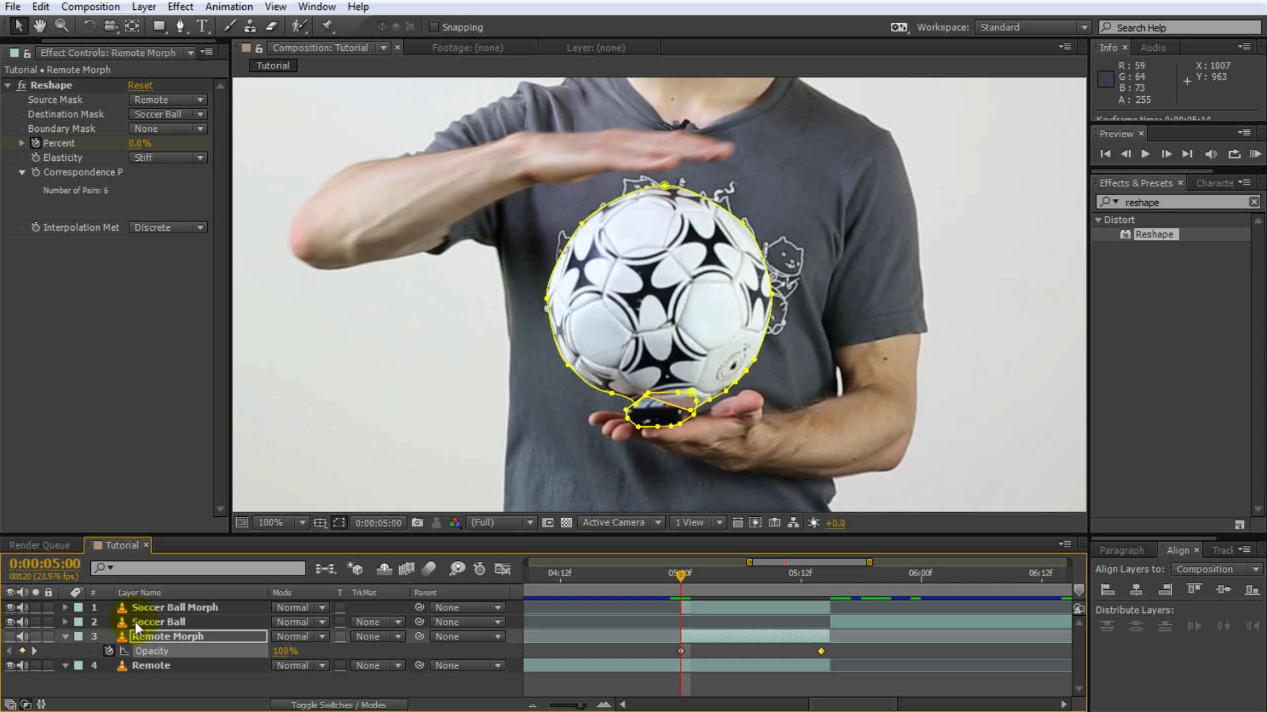
# Apply Reshape to the Soccer Ball Morph layer with Soccer Ball as source mask and Remote as destination mask.
pyautogui.click(176, 607)
pyautogui.click(1134, 243)
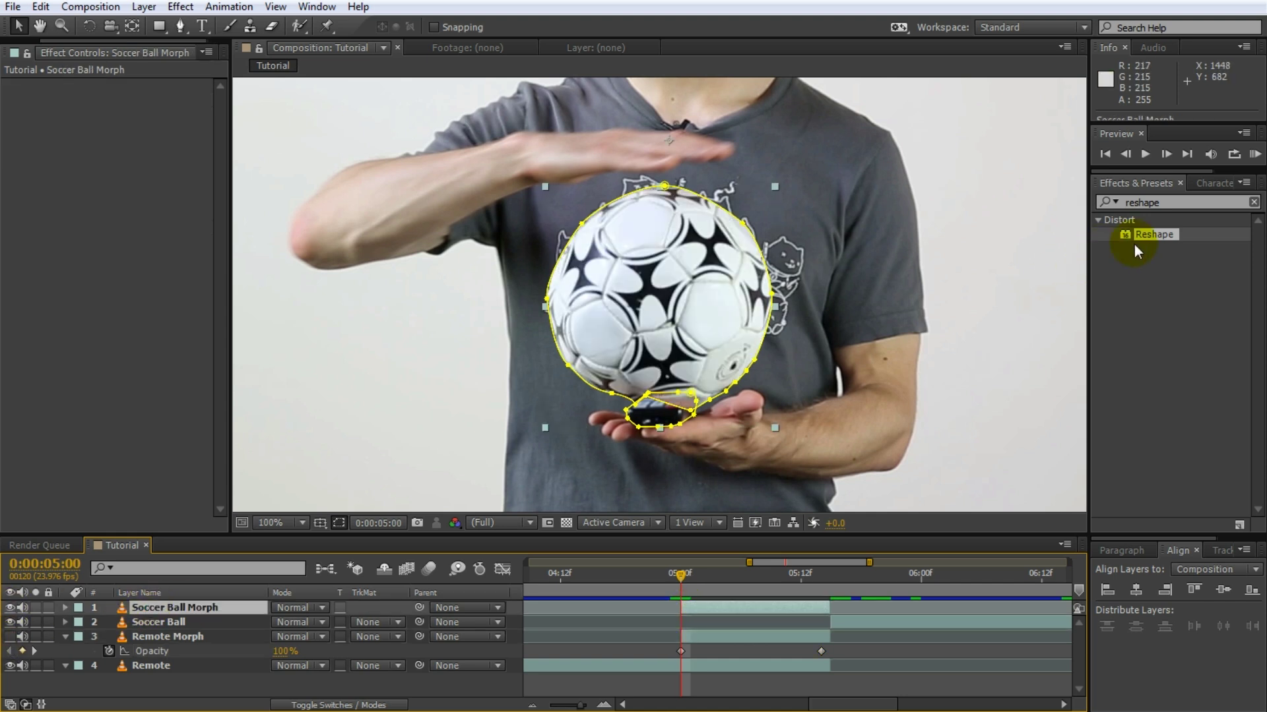
pyautogui.doubleClick(1149, 235)
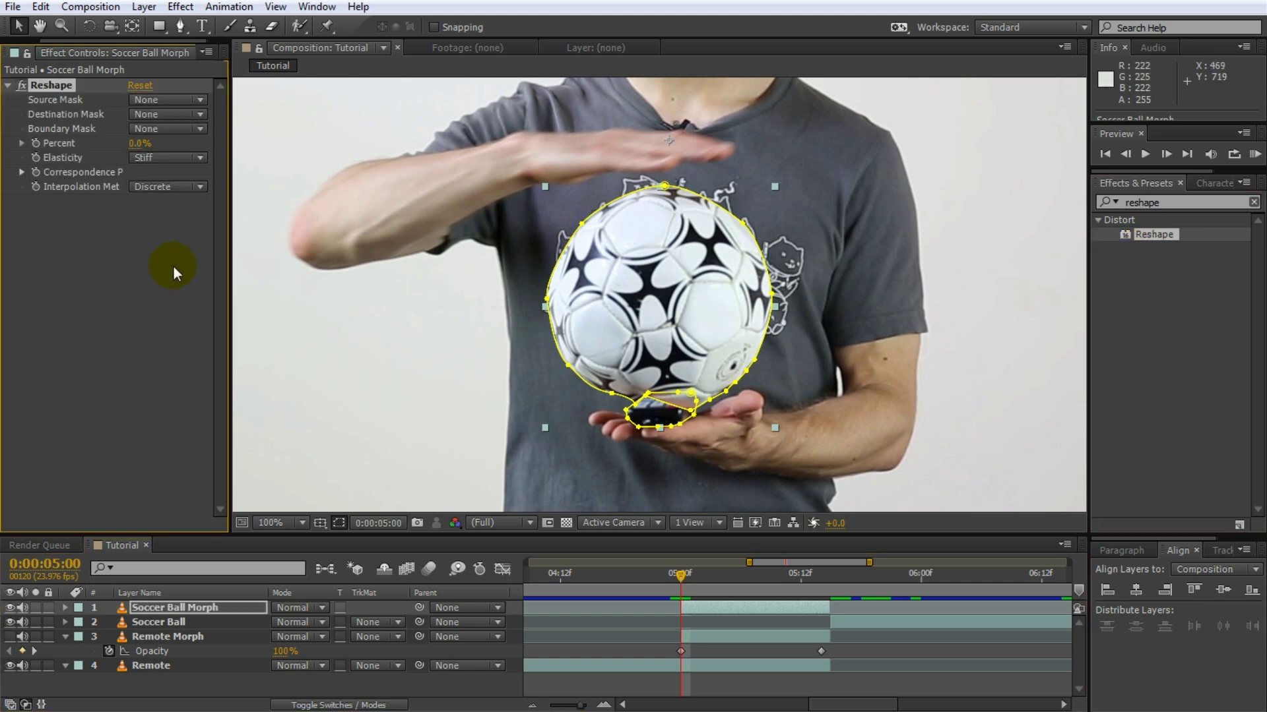
pyautogui.click(156, 101)
pyautogui.click(178, 145)
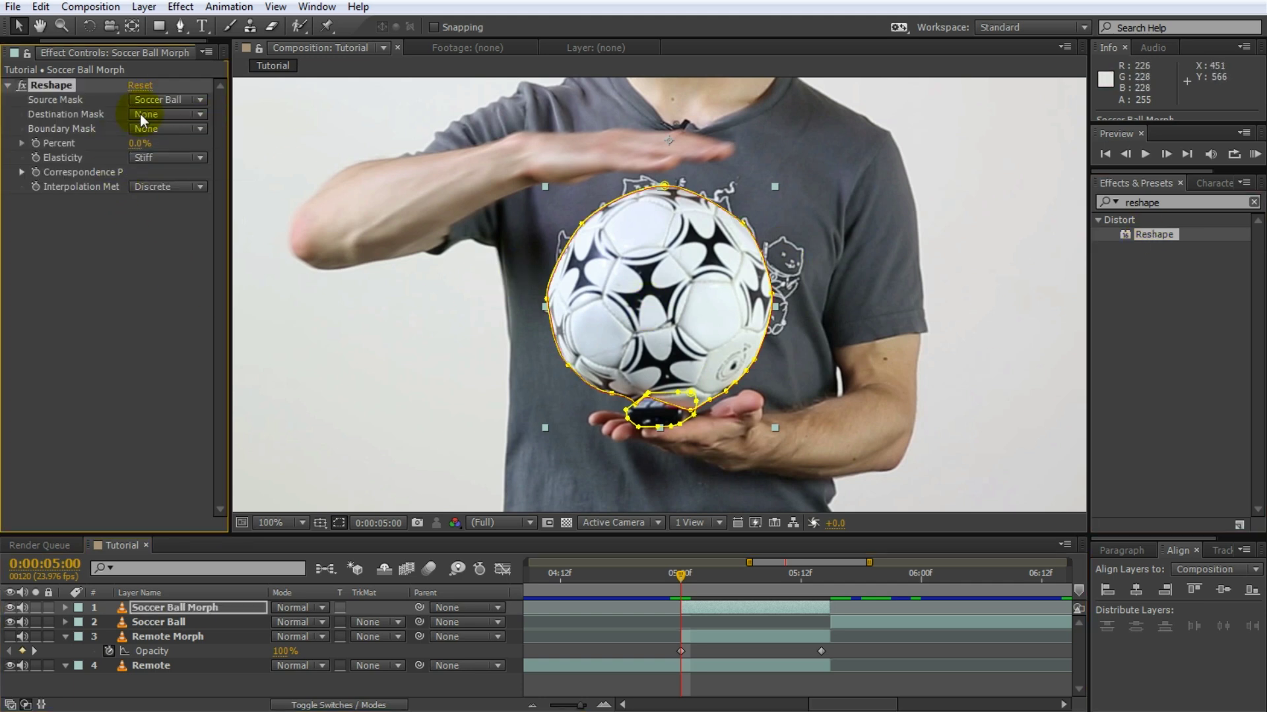
pyautogui.click(141, 116)
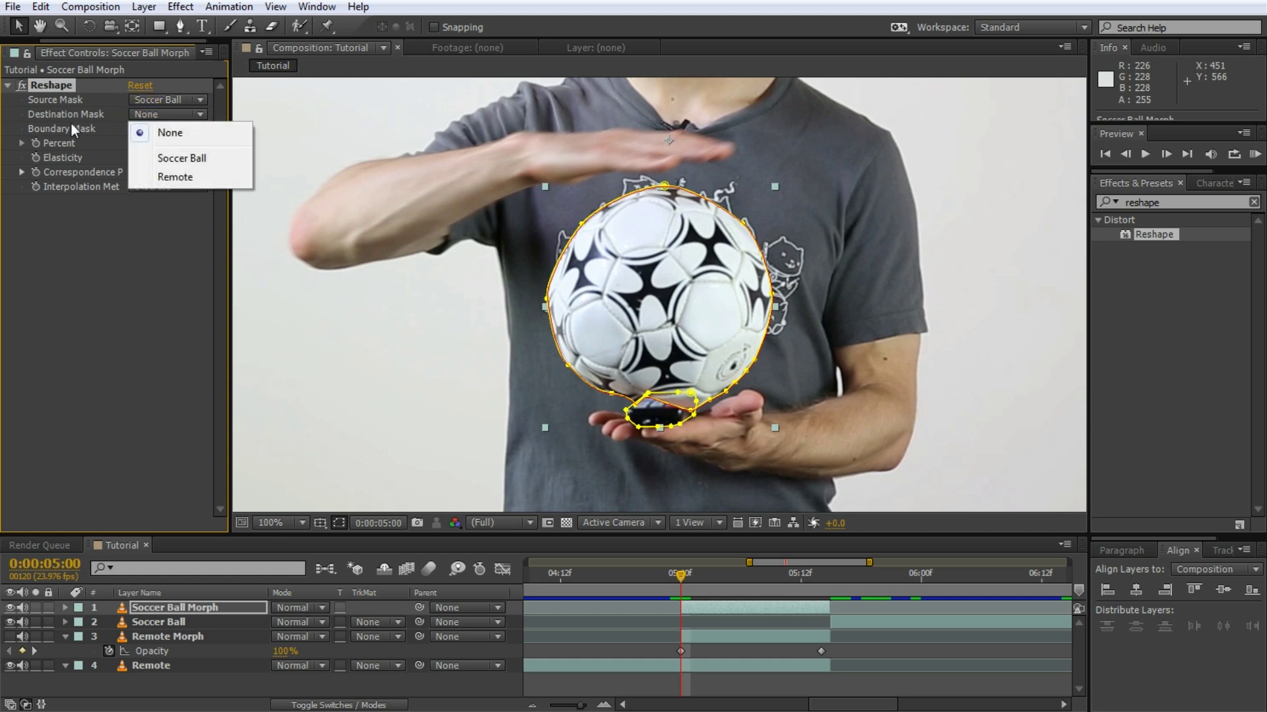
pyautogui.click(169, 177)
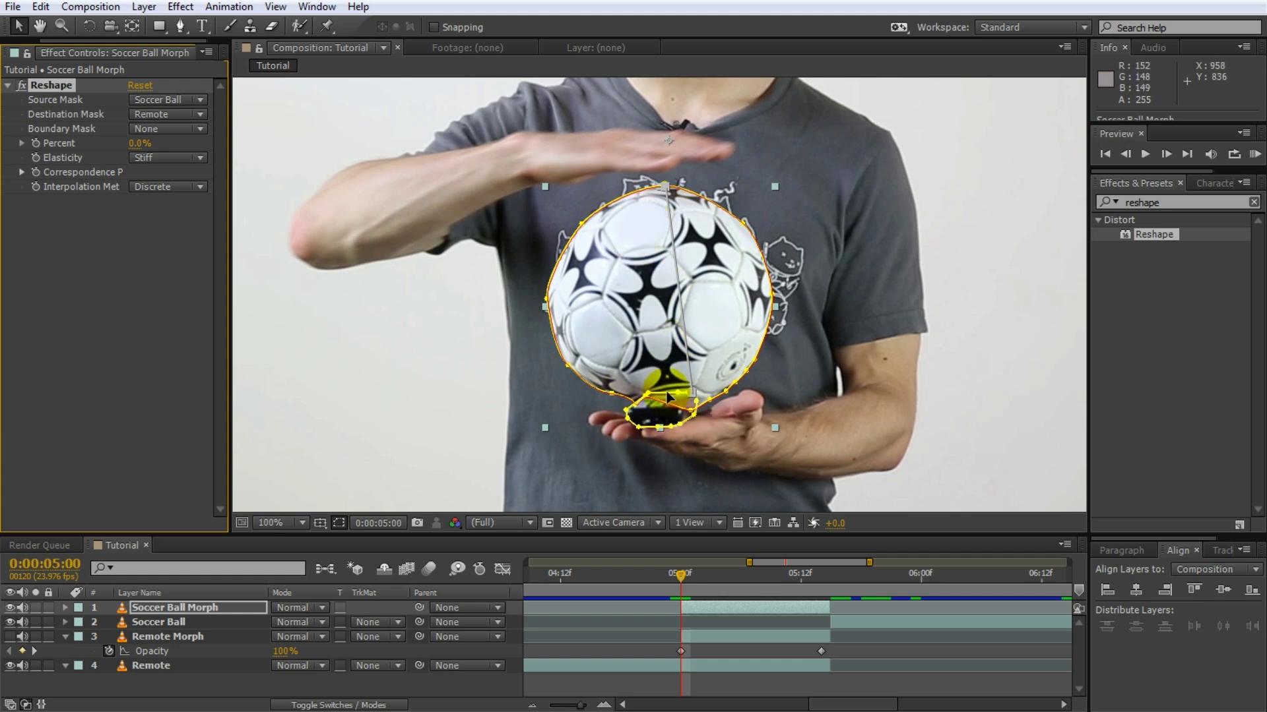
# Place correspondence pairs linking the ball's upper-right and upper-left edges to the remote's upper corners.
pyautogui.moveTo(665, 187); pyautogui.dragTo(764, 250)
pyautogui.click(635, 421)
pyautogui.hotkey('ctrl', 'z')
pyautogui.moveTo(635, 402); pyautogui.dragTo(591, 216)
pyautogui.moveTo(763, 254); pyautogui.dragTo(738, 219)
pyautogui.moveTo(628, 420); pyautogui.dragTo(638, 401)
# Add correspondence pairs from the ball's sides and bottom to the remote's lower corners and bottom centre, and adjust the ball's upper points.
pyautogui.keyDown('alt'); pyautogui.click(627, 418); pyautogui.keyUp('alt')
pyautogui.keyDown('alt'); pyautogui.click(691, 417); pyautogui.keyUp('alt')
pyautogui.moveTo(769, 304)
pyautogui.mouseDown()
pyautogui.moveTo(758, 244)
pyautogui.moveTo(731, 368)
pyautogui.moveTo(767, 328)
pyautogui.mouseUp()
pyautogui.moveTo(738, 219)
pyautogui.mouseDown()
pyautogui.moveTo(721, 212)
pyautogui.moveTo(753, 235)
pyautogui.mouseUp()
pyautogui.moveTo(591, 217); pyautogui.dragTo(600, 210)
# Keyframe the Soccer Ball Morph's Reshape Percent at 100% on 0:00:05:00 and 0% on 0:00:05:14.
pyautogui.moveTo(135, 145); pyautogui.dragTo(94, 170)
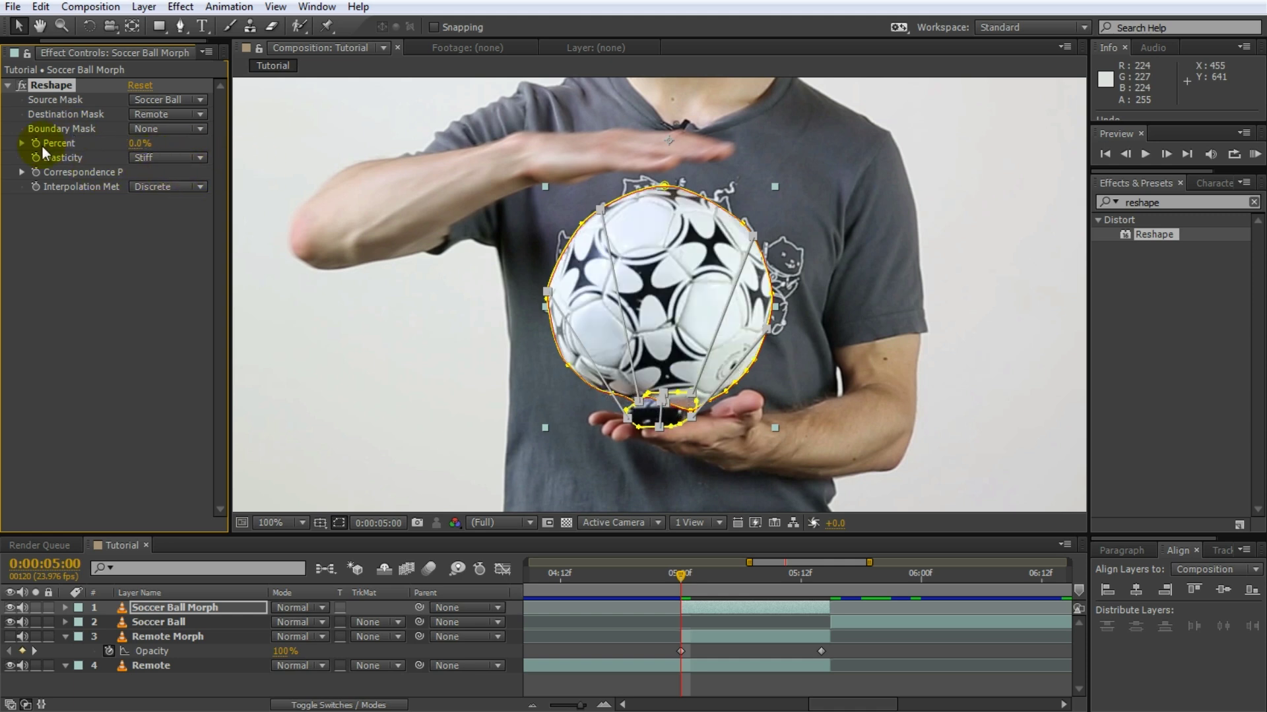
pyautogui.moveTo(136, 143); pyautogui.dragTo(242, 154)
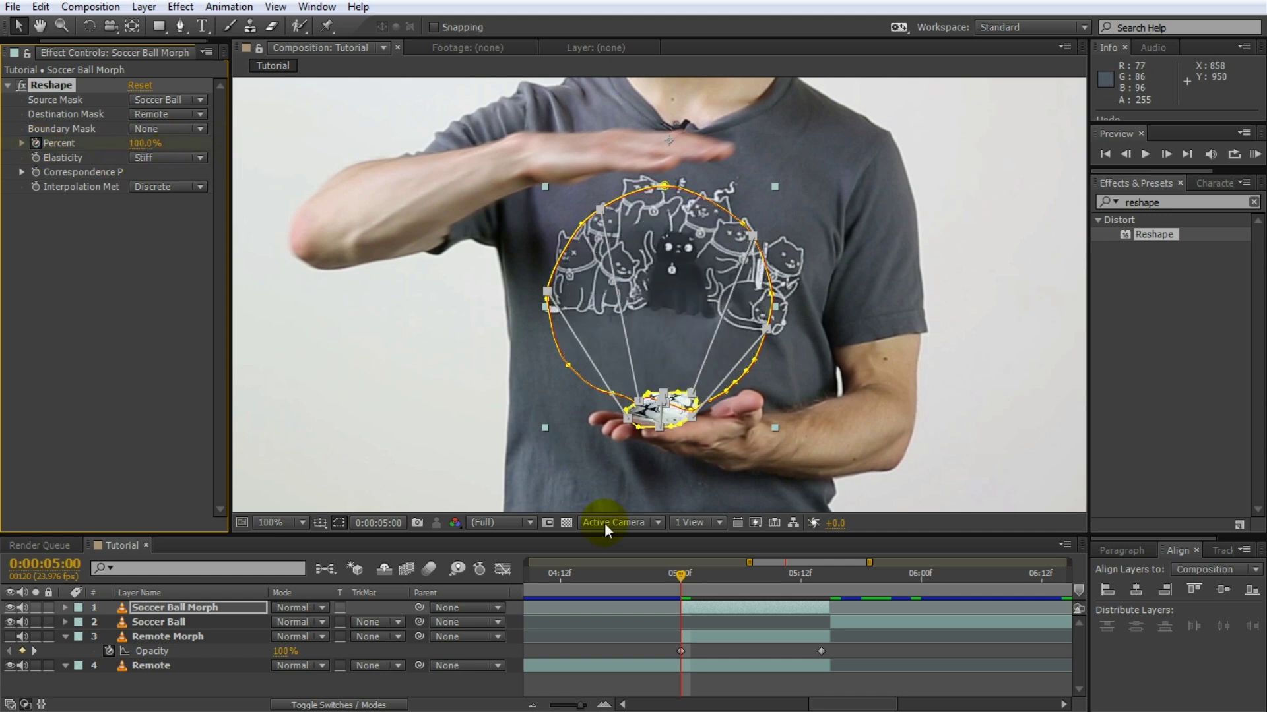
pyautogui.moveTo(679, 576); pyautogui.dragTo(818, 584)
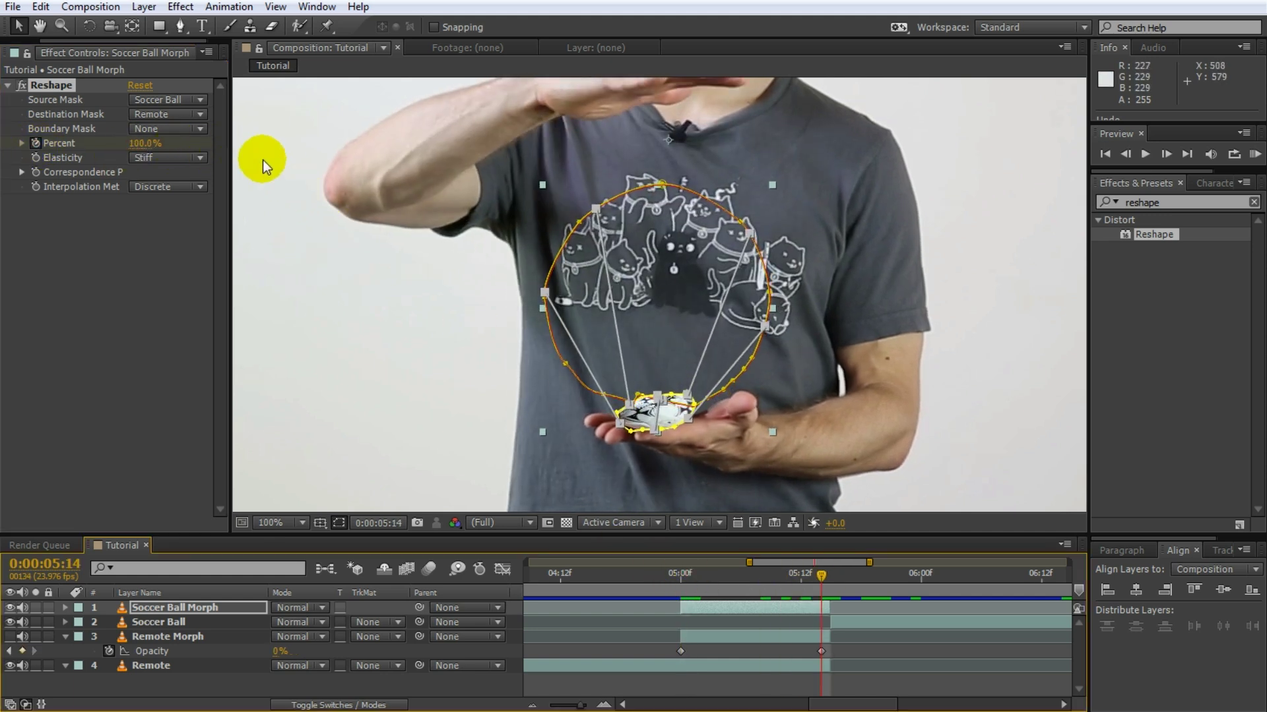
pyautogui.moveTo(142, 155); pyautogui.dragTo(8, 158)
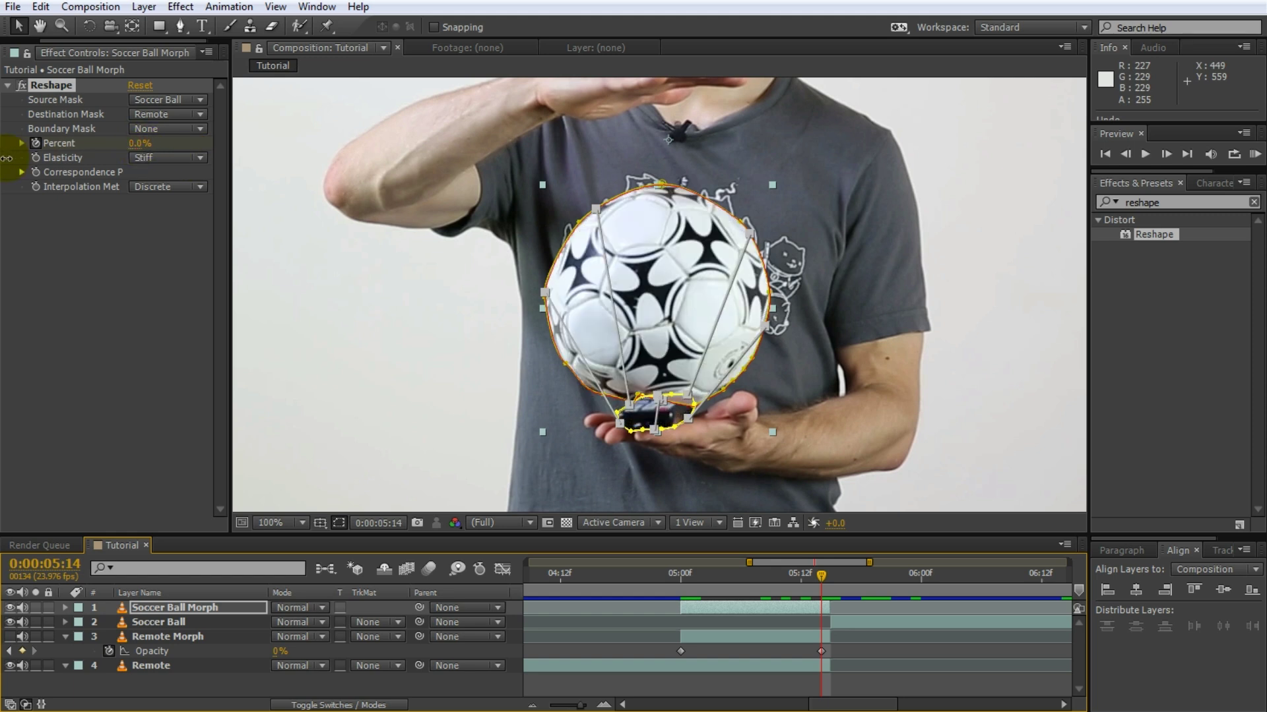
pyautogui.moveTo(808, 581); pyautogui.dragTo(683, 595)
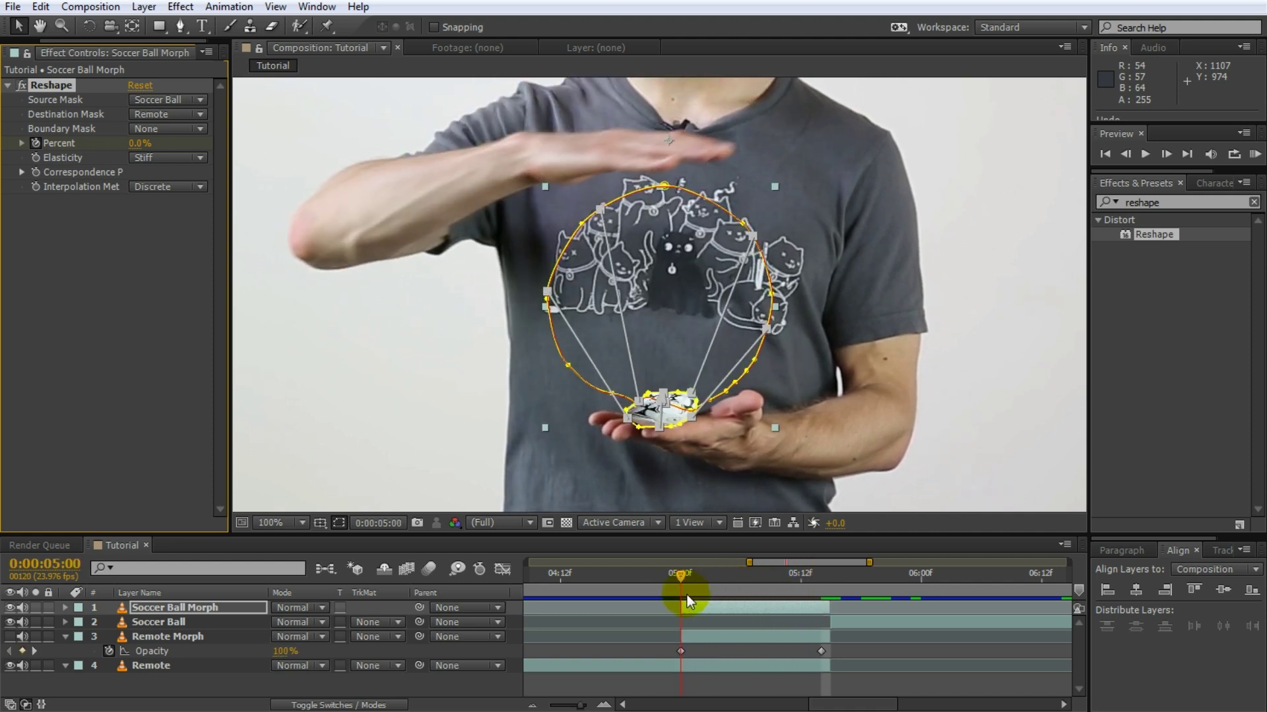
# Keyframe the Soccer Ball Morph layer's opacity at 0% on 0:00:05:00 and 100% on 0:00:05:14.
pyautogui.press('Return')
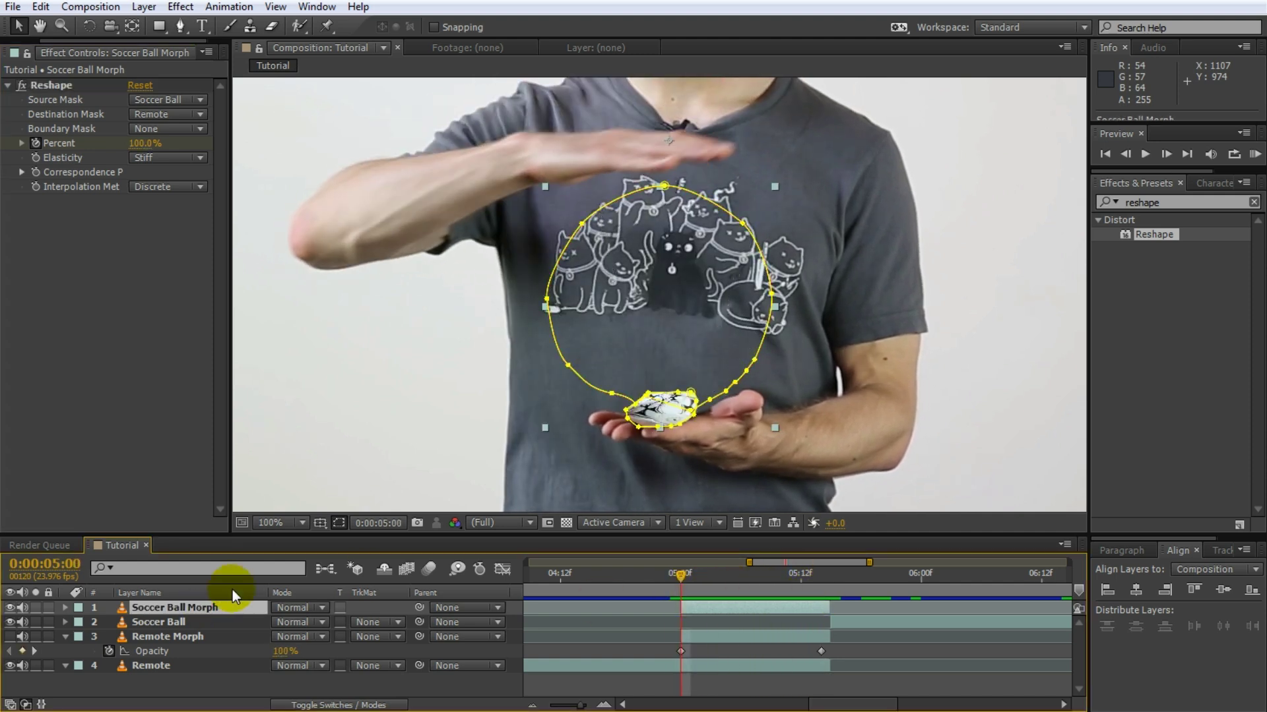
pyautogui.press('t')
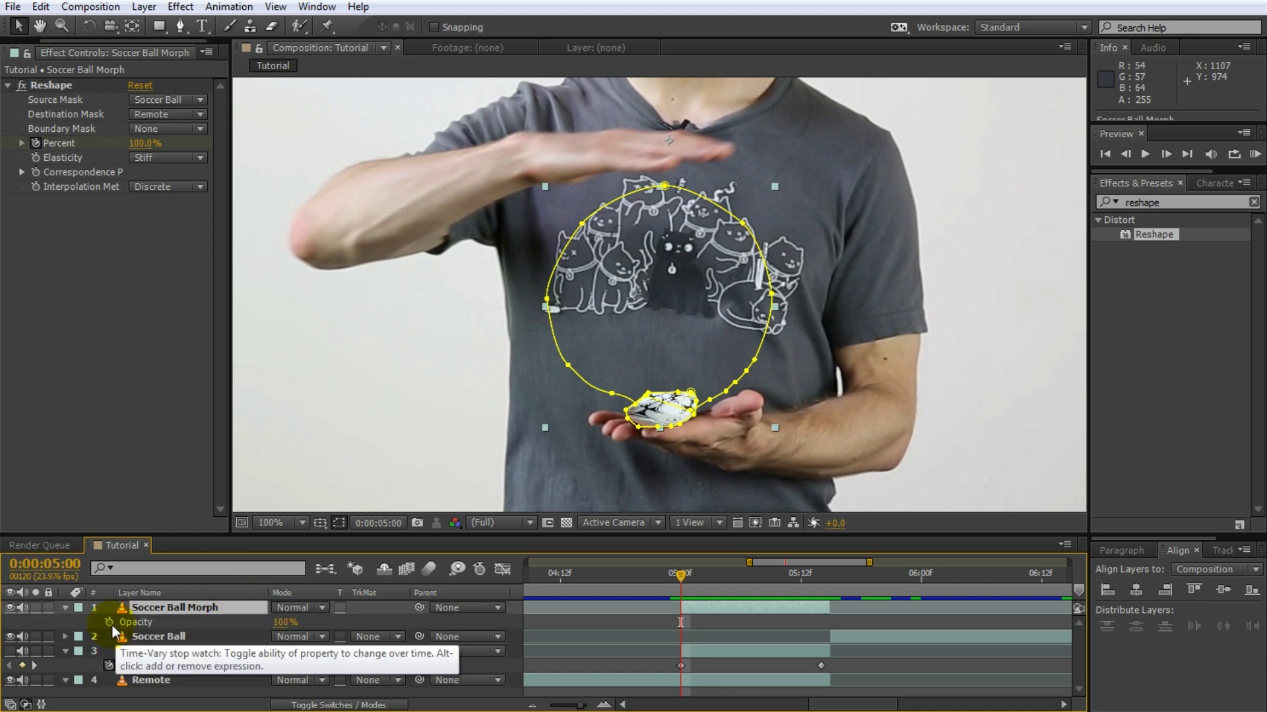
pyautogui.click(110, 623)
pyautogui.moveTo(282, 622); pyautogui.dragTo(153, 621)
pyautogui.moveTo(683, 585); pyautogui.dragTo(818, 588)
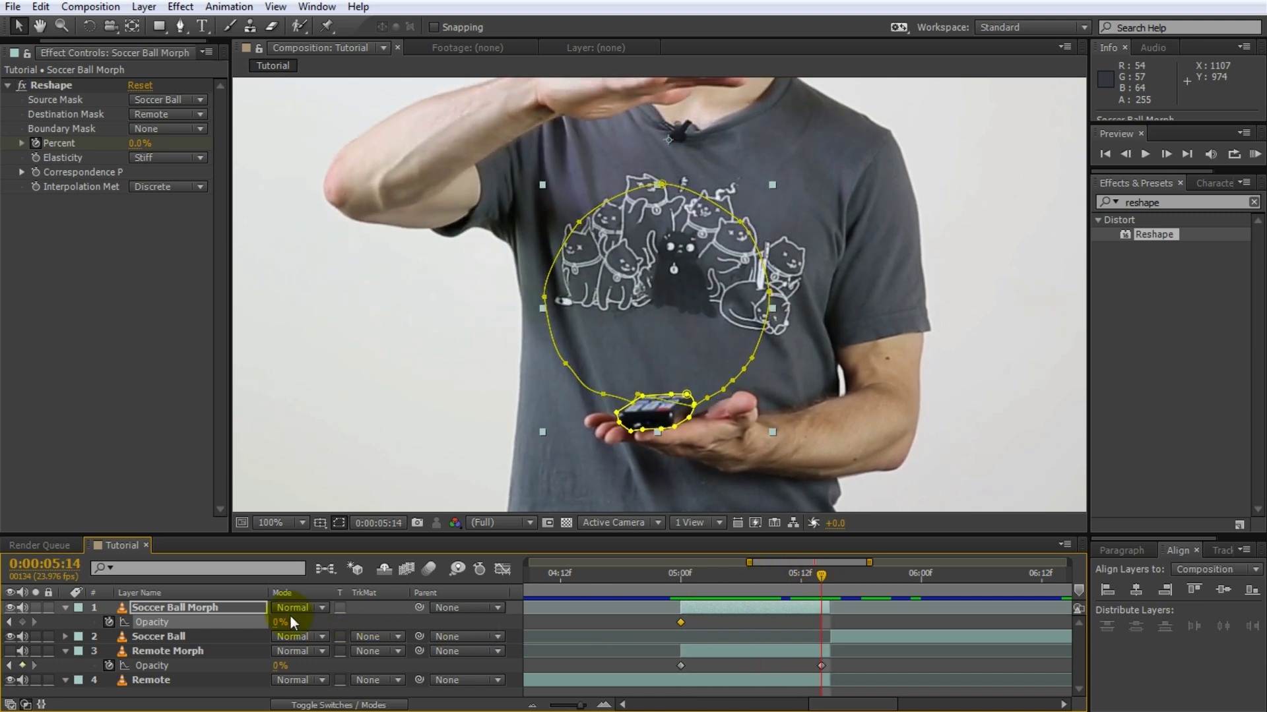
pyautogui.moveTo(275, 625); pyautogui.dragTo(418, 633)
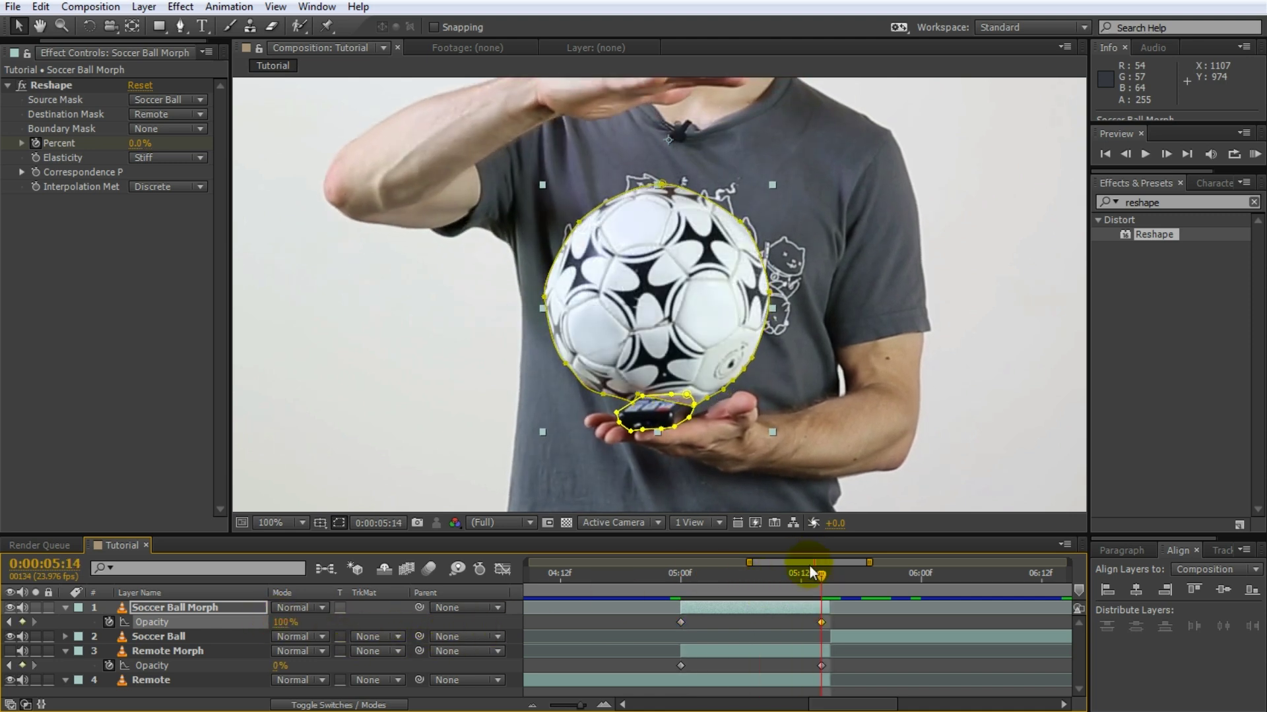
# Make the Remote Morph layer visible again and scrub through the morph between 0:00:05:00 and 0:00:05:14.
pyautogui.moveTo(821, 572)
pyautogui.mouseDown()
pyautogui.moveTo(673, 592)
pyautogui.moveTo(818, 591)
pyautogui.mouseUp()
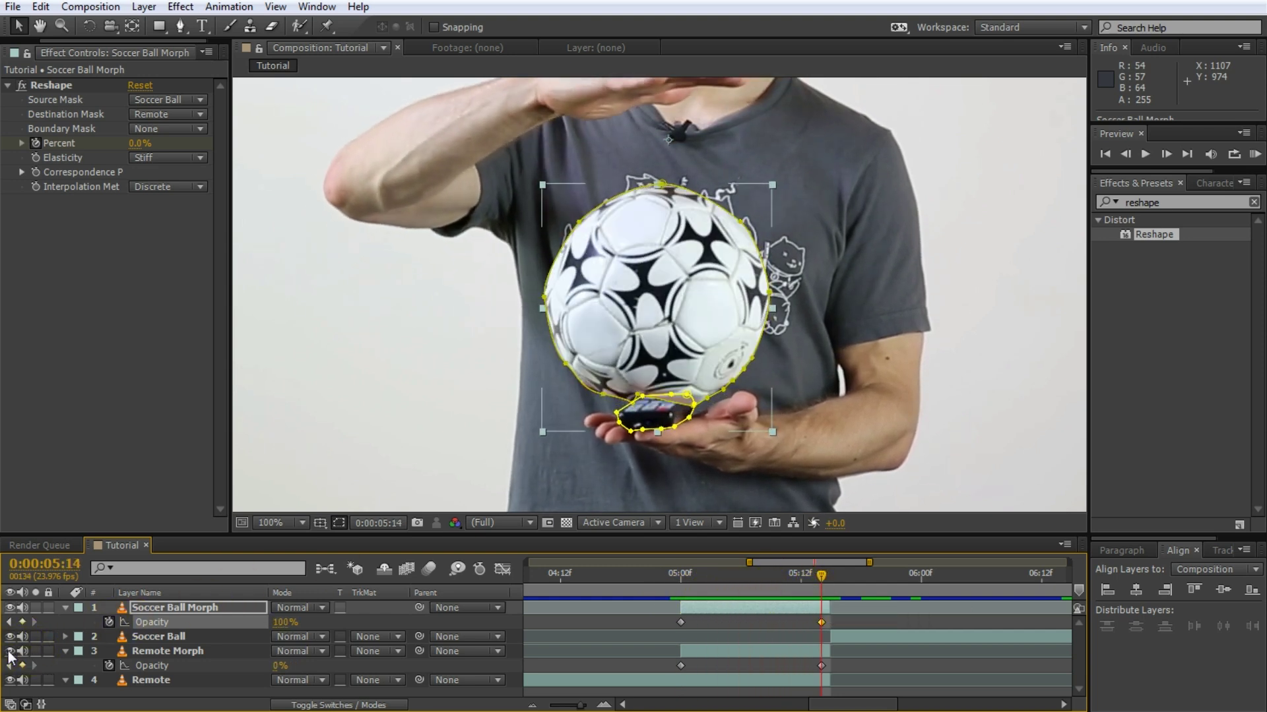
pyautogui.click(682, 584)
pyautogui.click(827, 666)
pyautogui.click(667, 592)
pyautogui.moveTo(680, 575); pyautogui.dragTo(706, 575)
pyautogui.moveTo(720, 576); pyautogui.dragTo(820, 580)
pyautogui.click(816, 588)
pyautogui.click(826, 579)
# Play a preview of the morph from 0:00:04:11 with the whole frame in view, and inspect the frame at 0:00:05:14.
pyautogui.moveTo(838, 581); pyautogui.dragTo(551, 593)
pyautogui.hotkey('shift', '/')
pyautogui.press('space')
pyautogui.press('space')
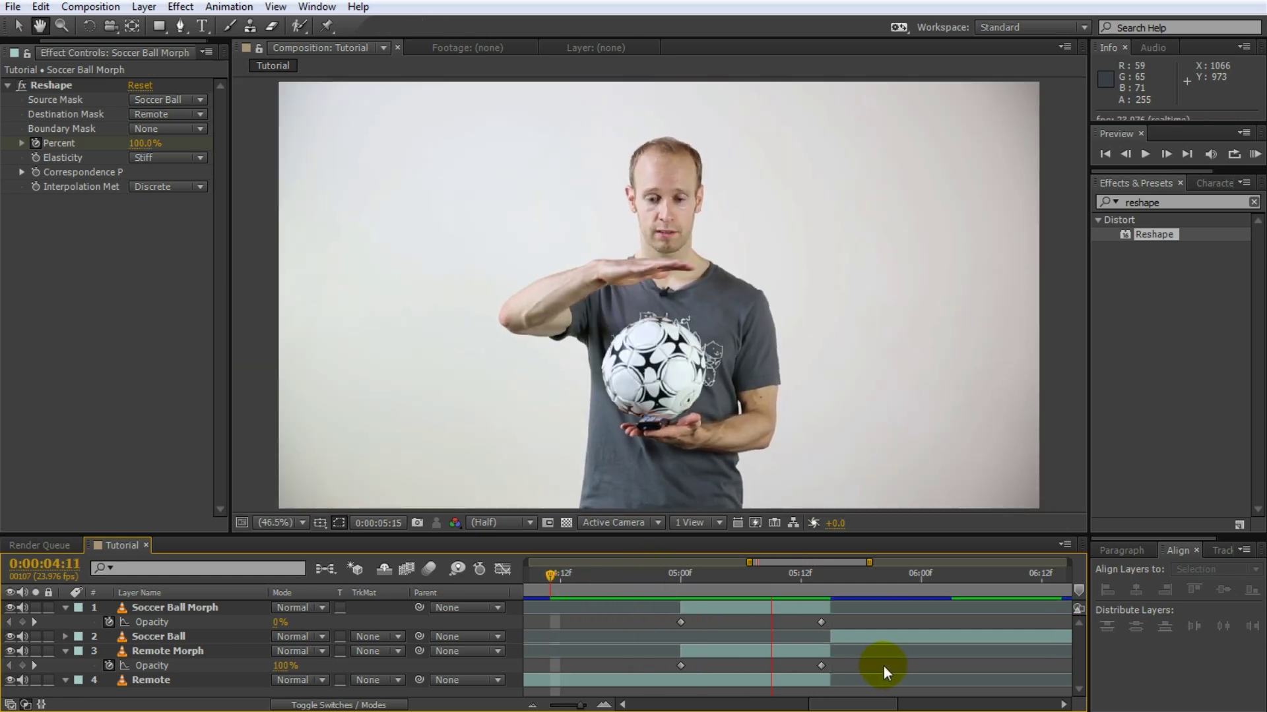
pyautogui.moveTo(802, 577)
pyautogui.mouseDown()
pyautogui.moveTo(646, 576)
pyautogui.moveTo(873, 580)
pyautogui.moveTo(643, 581)
pyautogui.moveTo(825, 580)
pyautogui.mouseUp()
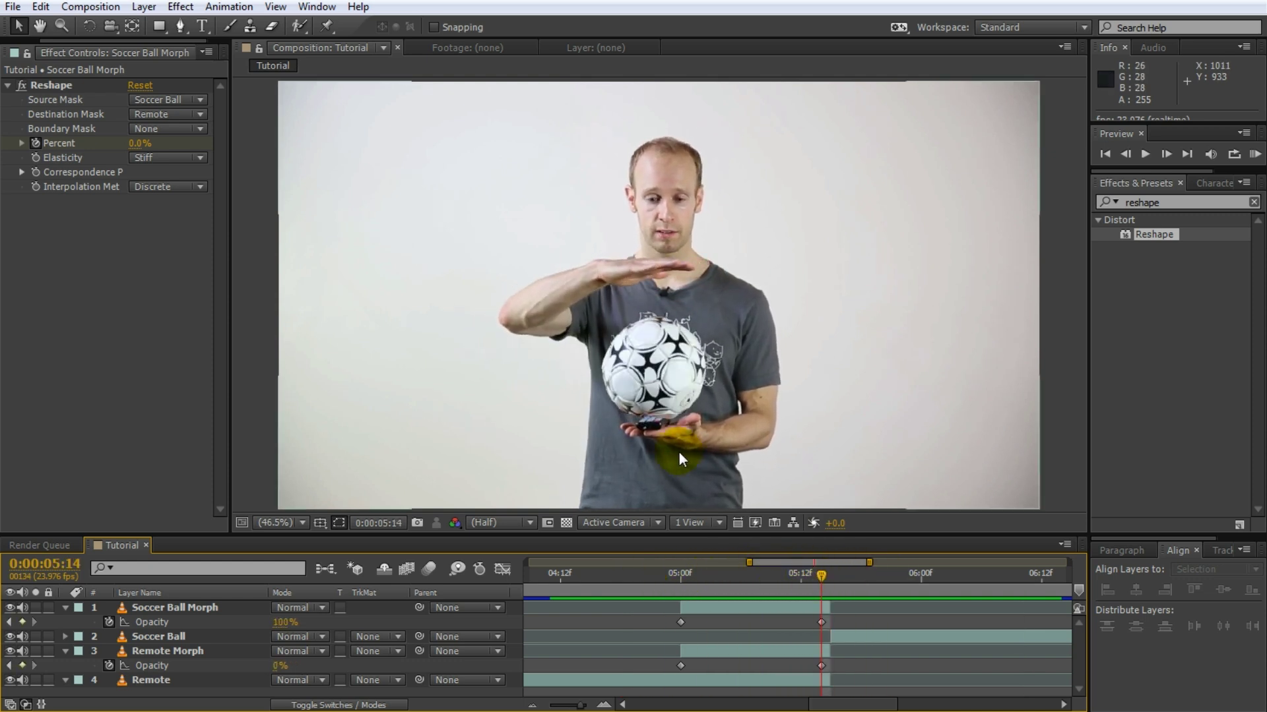
pyautogui.moveTo(822, 589)
pyautogui.mouseDown()
pyautogui.moveTo(845, 583)
pyautogui.moveTo(826, 592)
pyautogui.mouseUp()
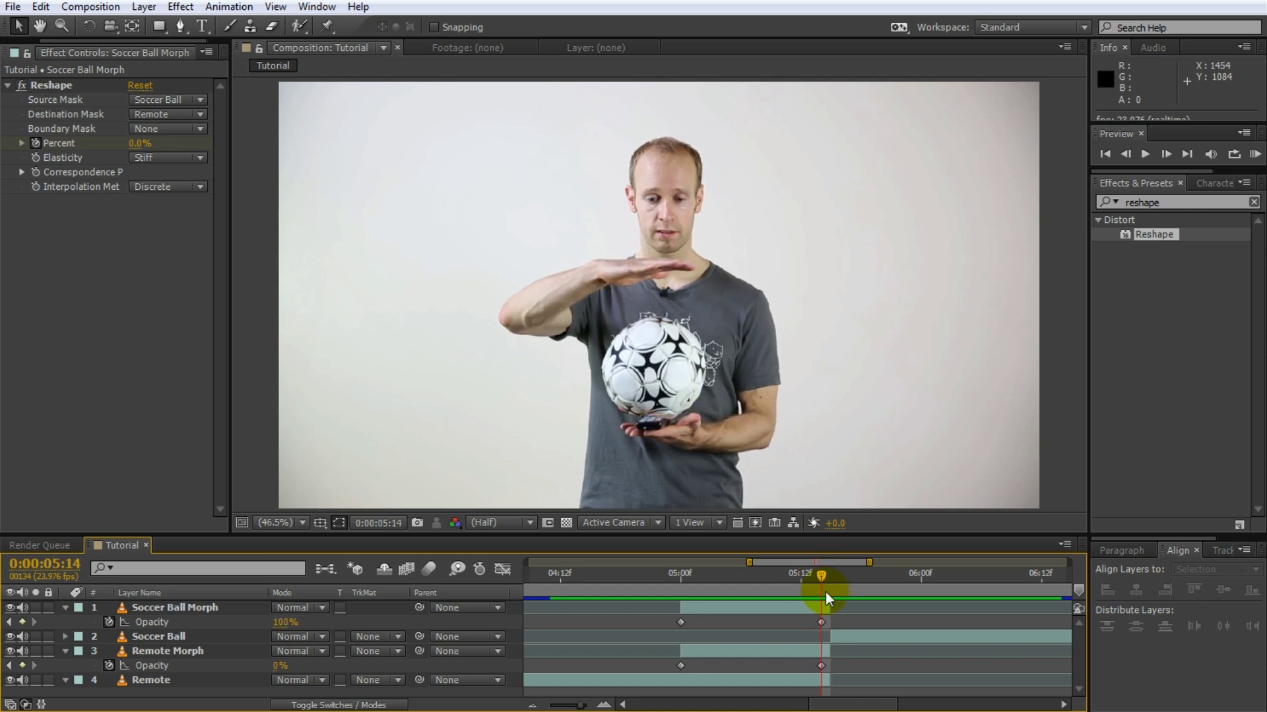
# Collapse the properties of all four layers in the timeline, and check the remote below the ball at 0:00:05:14.
pyautogui.hotkey('ctrl', 'a')
pyautogui.press('u')
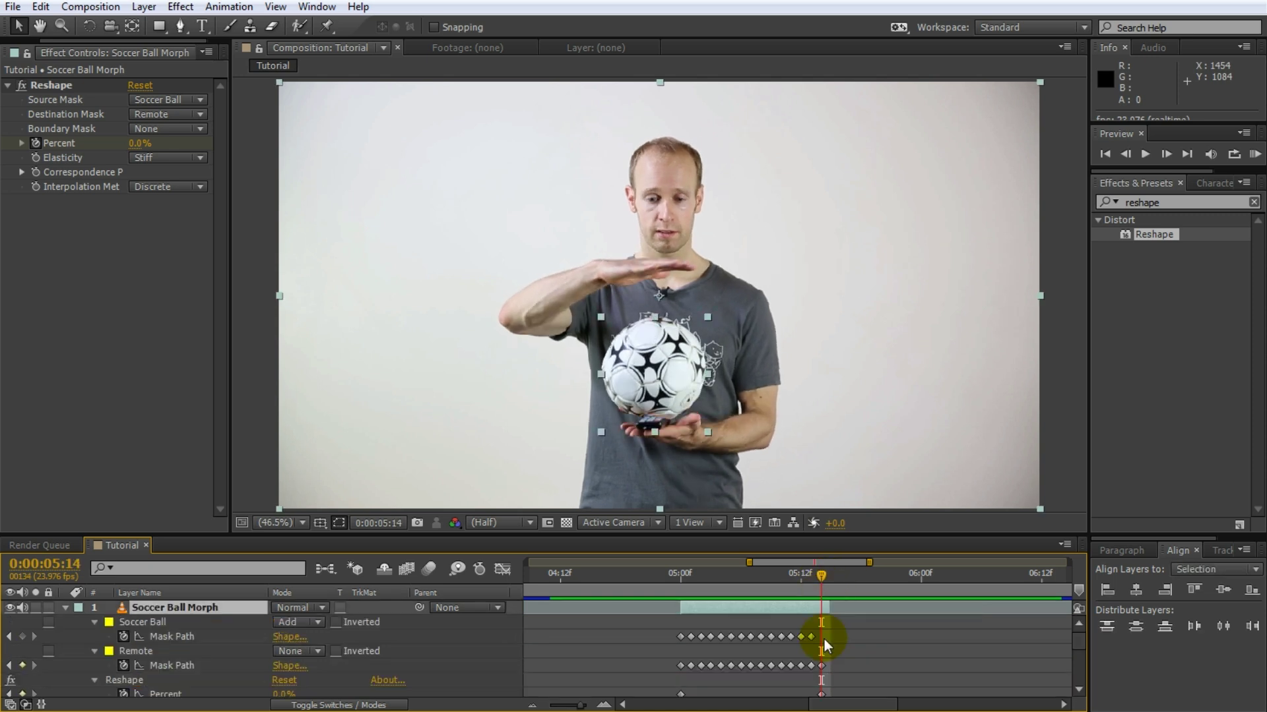
pyautogui.press('u')
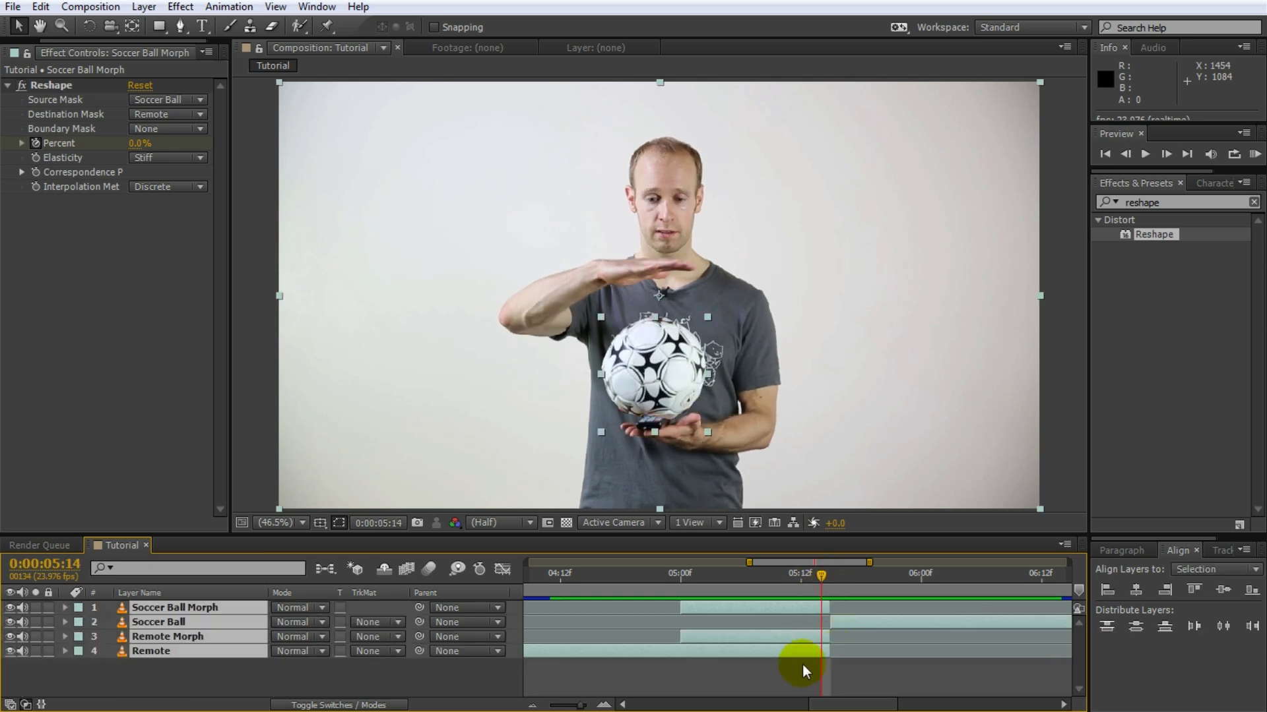
pyautogui.click(802, 665)
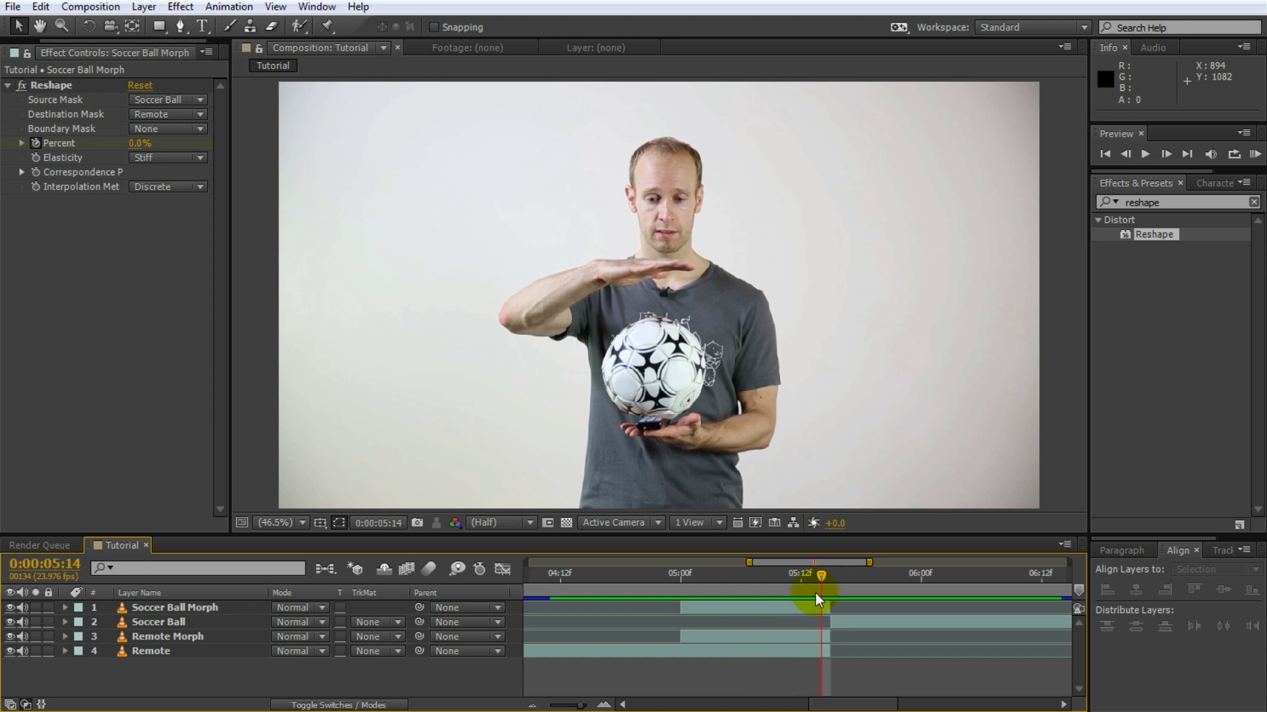
pyautogui.moveTo(822, 580)
pyautogui.mouseDown()
pyautogui.moveTo(837, 579)
pyautogui.moveTo(821, 580)
pyautogui.mouseUp()
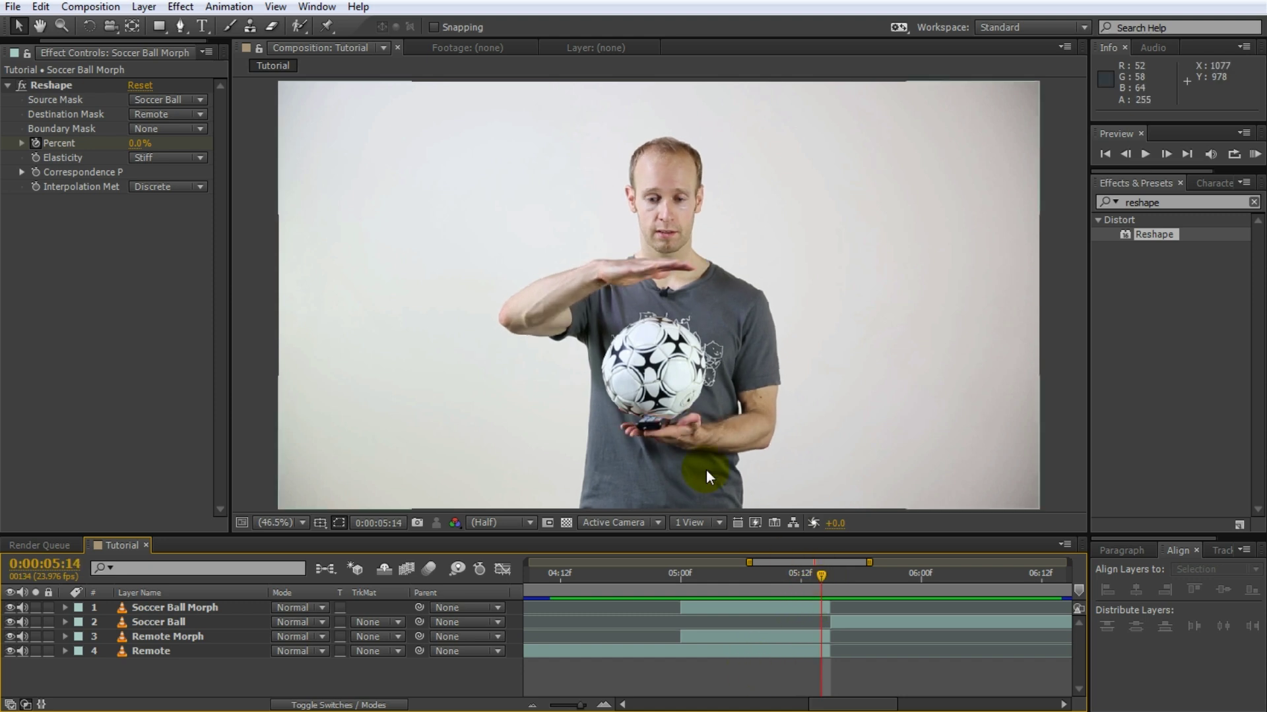
pyautogui.moveTo(665, 414); pyautogui.dragTo(663, 440)
# Find the Liquify effect and apply it to the Remote layer.
pyautogui.click(173, 651)
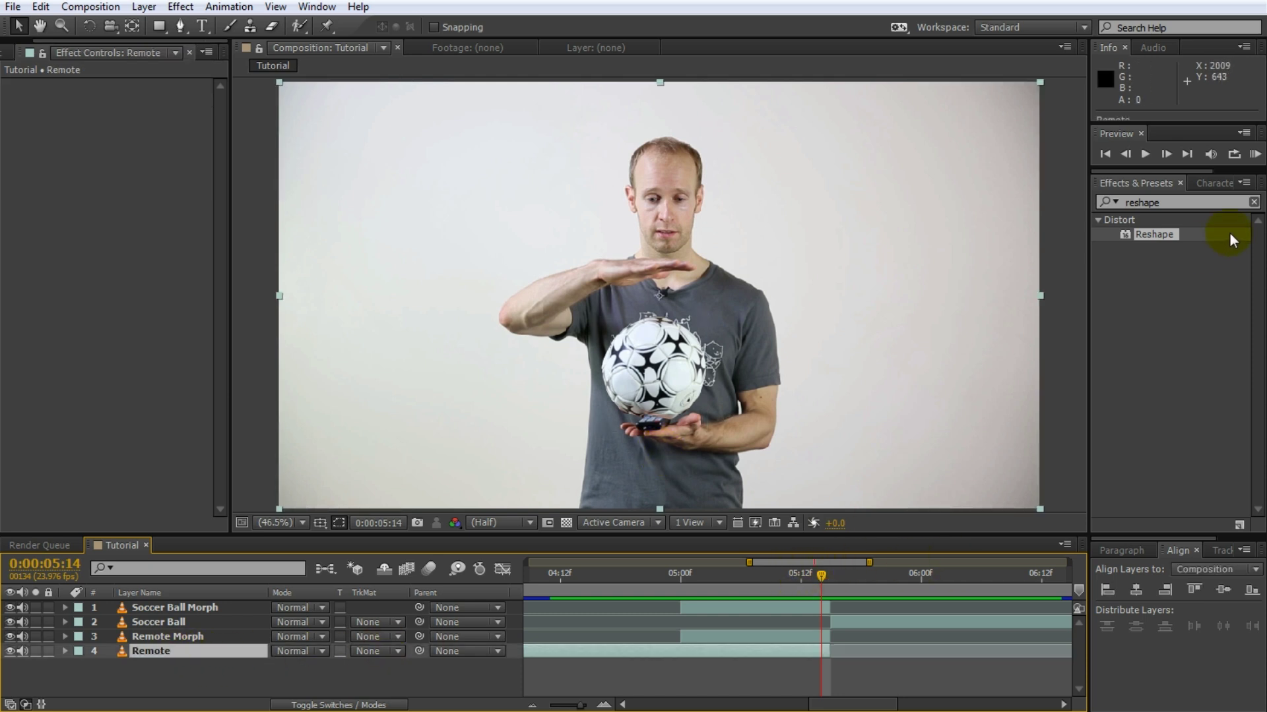
pyautogui.moveTo(1193, 206); pyautogui.dragTo(1103, 200)
pyautogui.write('liq')
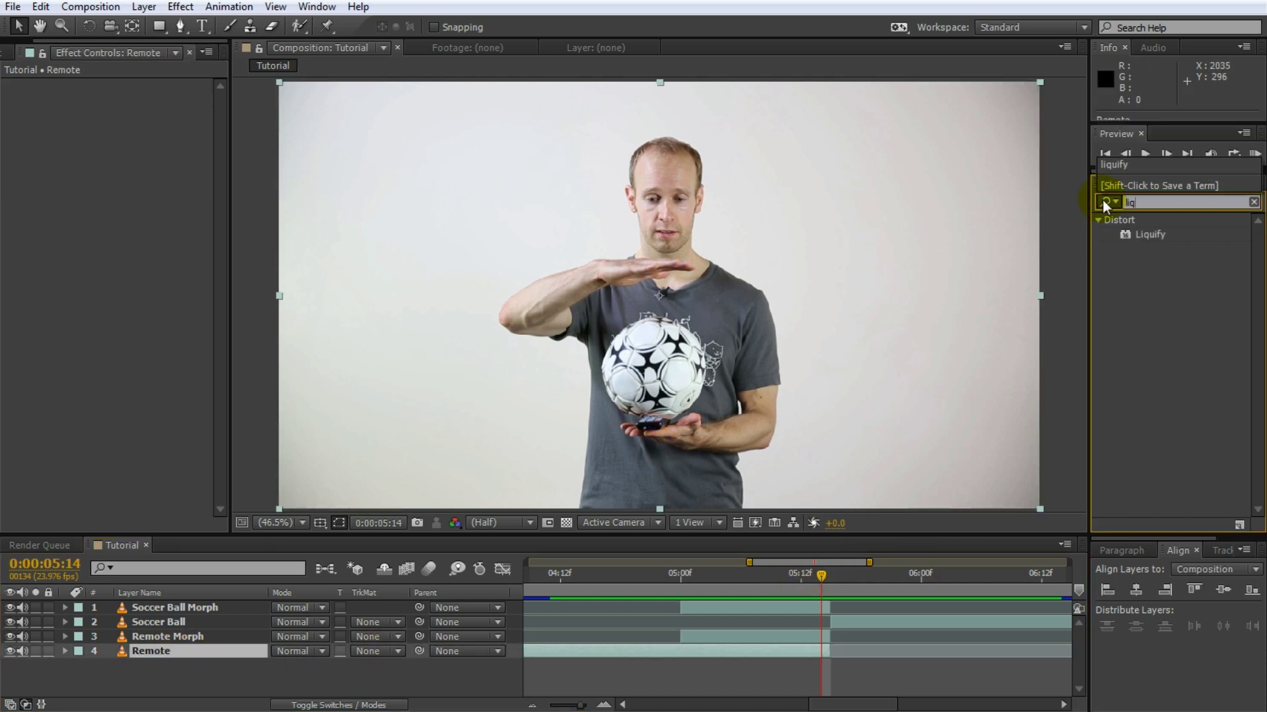
pyautogui.doubleClick(1152, 236)
# Try Liquify's Warp tool across the man's face on the Remote layer, and reset the effect.
pyautogui.click(310, 233)
pyautogui.click(39, 128)
pyautogui.moveTo(573, 225)
pyautogui.mouseDown()
pyautogui.moveTo(759, 191)
pyautogui.moveTo(861, 208)
pyautogui.moveTo(608, 277)
pyautogui.moveTo(700, 231)
pyautogui.moveTo(838, 226)
pyautogui.mouseUp()
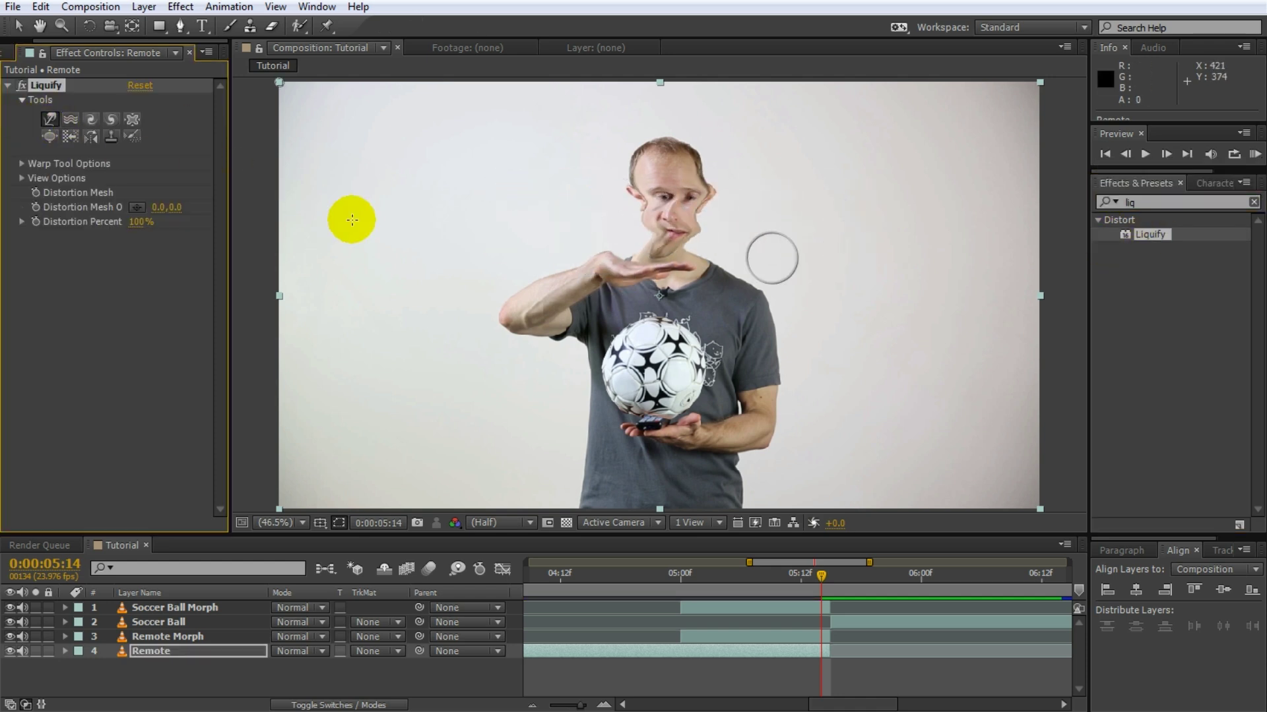
pyautogui.moveTo(110, 225)
pyautogui.mouseDown()
pyautogui.moveTo(72, 241)
pyautogui.moveTo(170, 252)
pyautogui.moveTo(38, 236)
pyautogui.moveTo(82, 236)
pyautogui.moveTo(24, 244)
pyautogui.mouseUp()
pyautogui.click(112, 119)
pyautogui.click(140, 85)
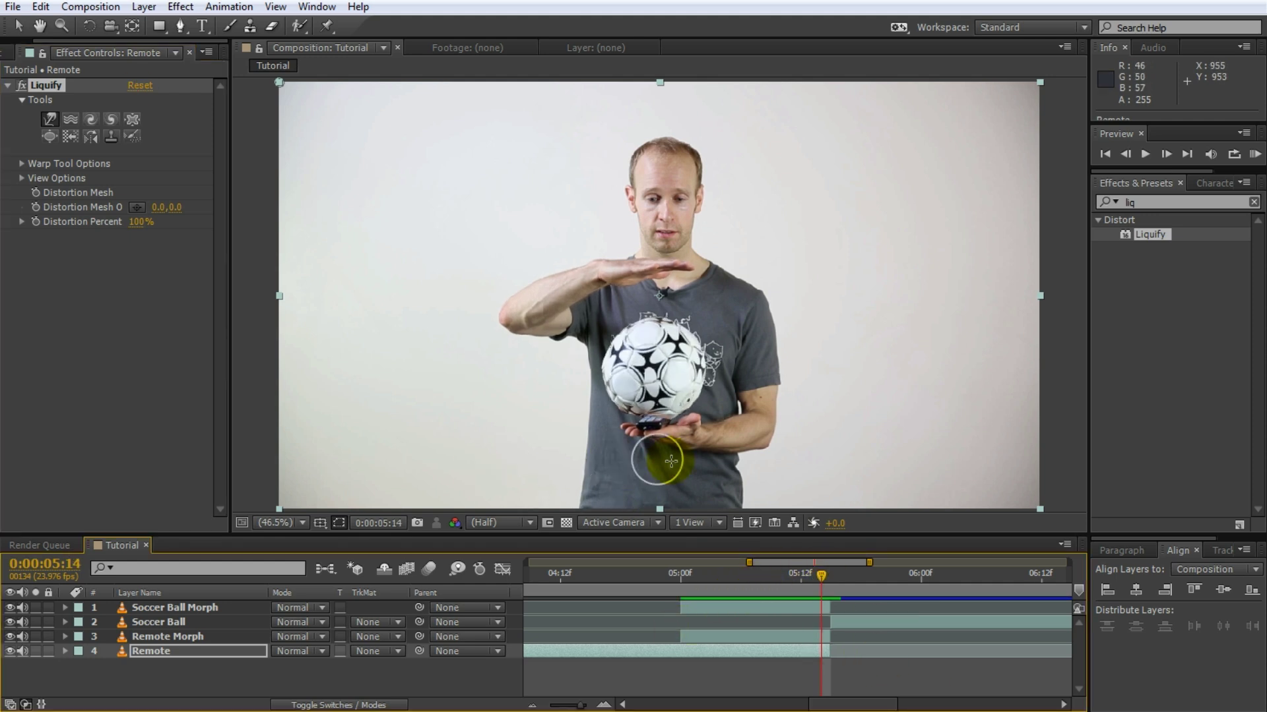
# Extend the start of the Soccer Ball layer back to 0:00:05:14 and set its opacity to 74% for comparison with the Remote layer.
pyautogui.scroll(1, 660, 452)
pyautogui.scroll(2, 672, 457)
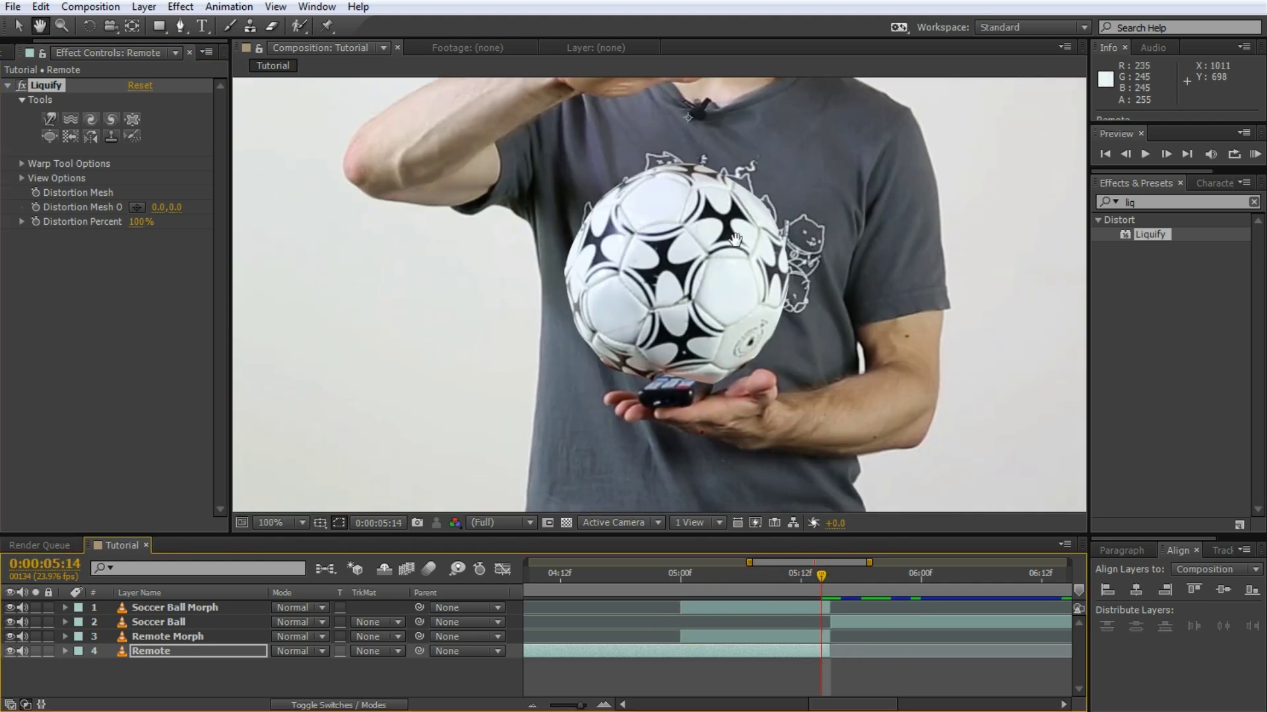
pyautogui.click(831, 620)
pyautogui.moveTo(836, 614); pyautogui.dragTo(822, 615)
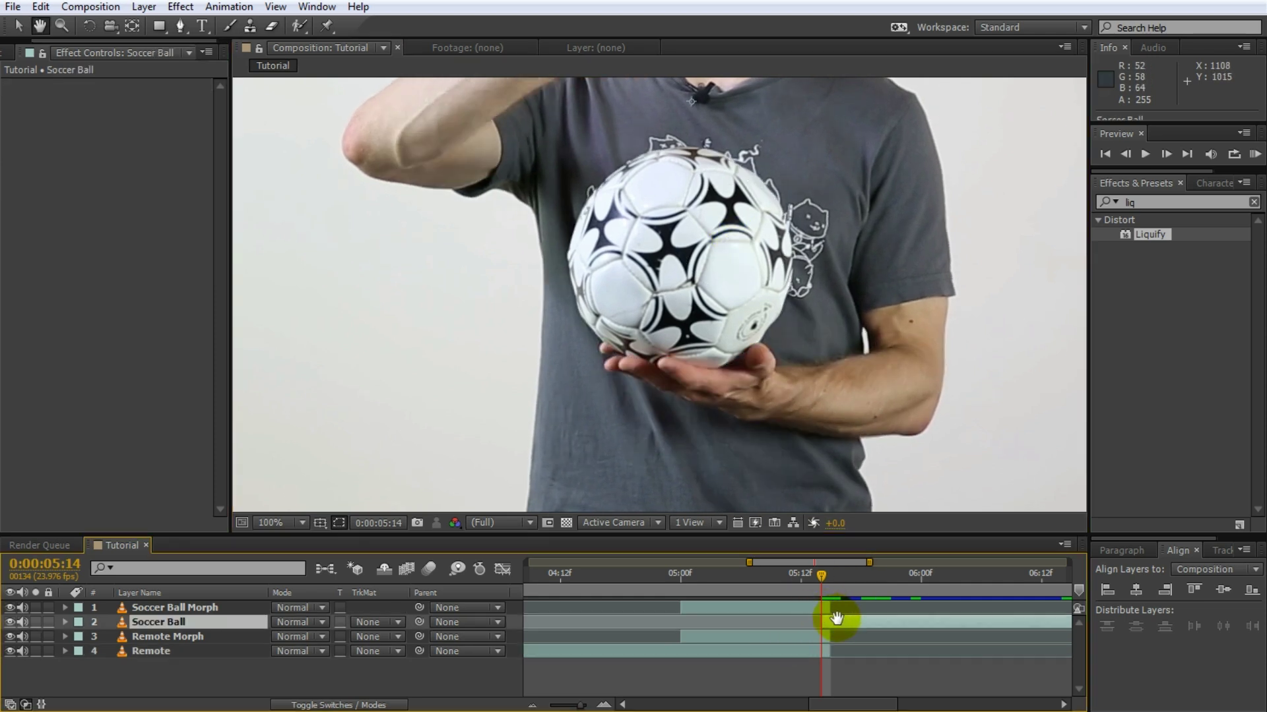
pyautogui.press('t')
pyautogui.moveTo(284, 643)
pyautogui.mouseDown()
pyautogui.moveTo(241, 643)
pyautogui.moveTo(287, 654)
pyautogui.mouseUp()
pyautogui.click(784, 669)
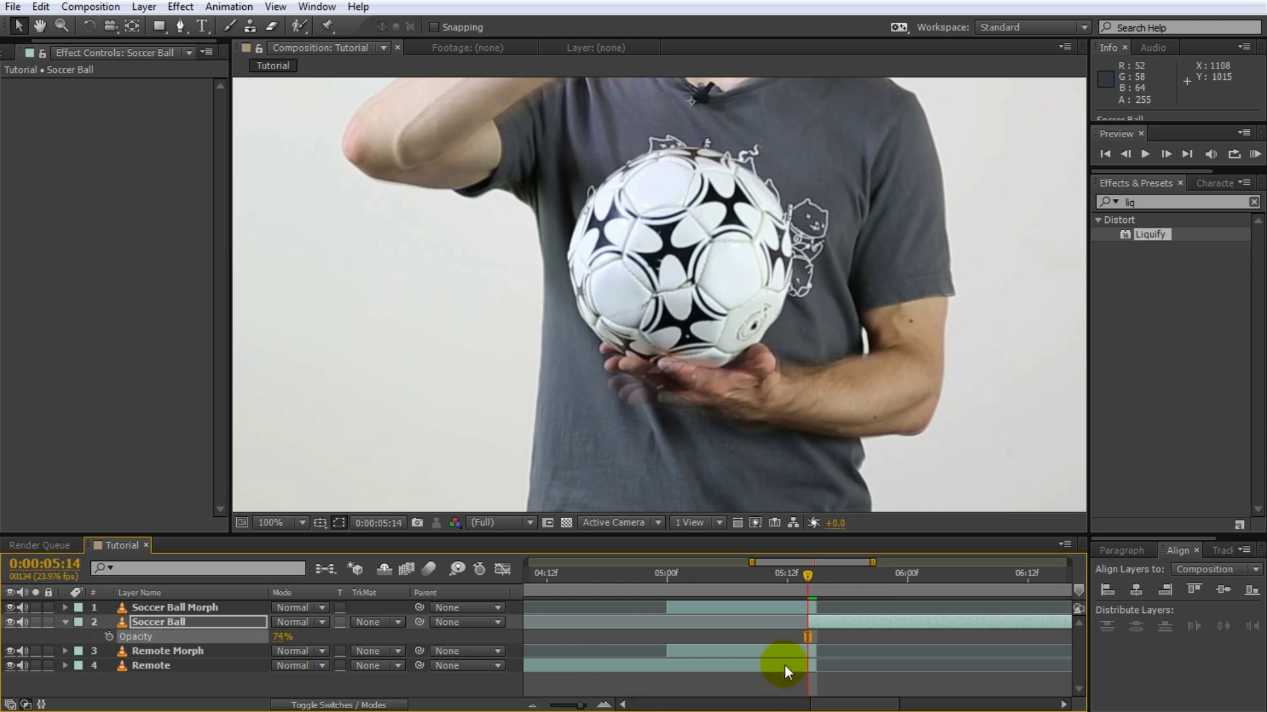
# Choose Liquify's Warp tool on the Remote layer and set its brush size to 58.
pyautogui.click(785, 666)
pyautogui.click(57, 90)
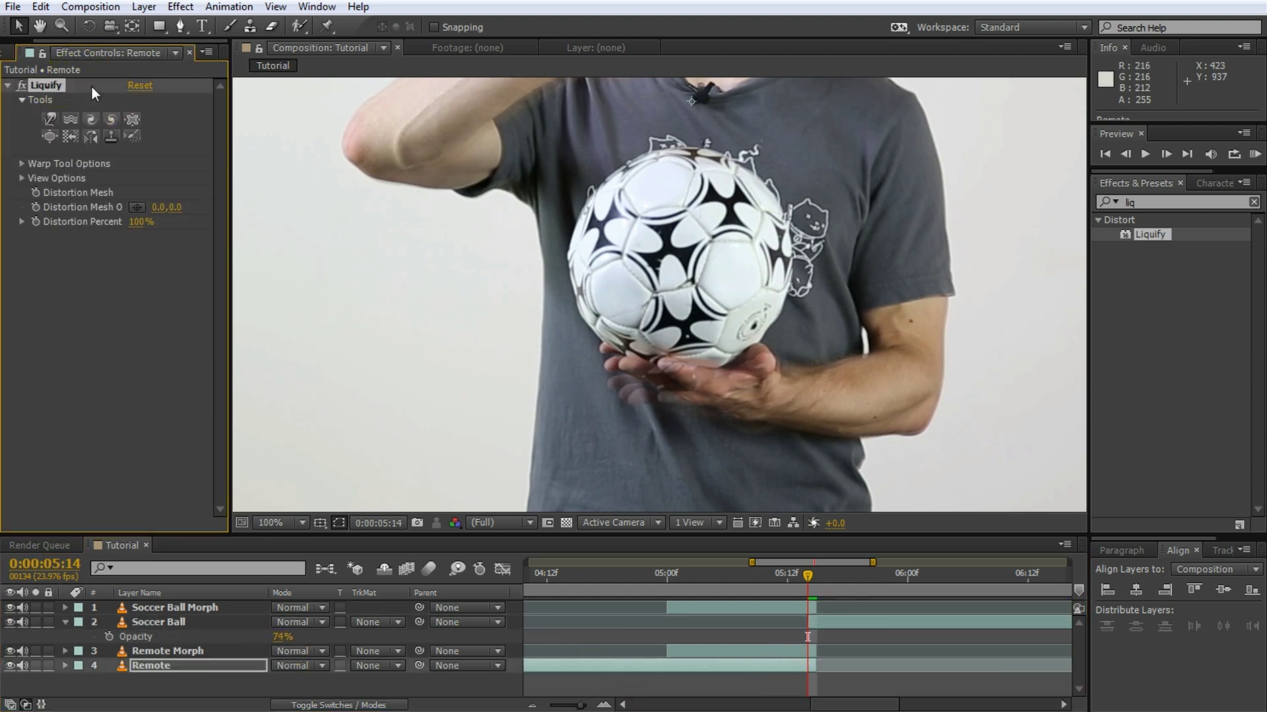
pyautogui.press('space')
pyautogui.moveTo(671, 247); pyautogui.dragTo(697, 413)
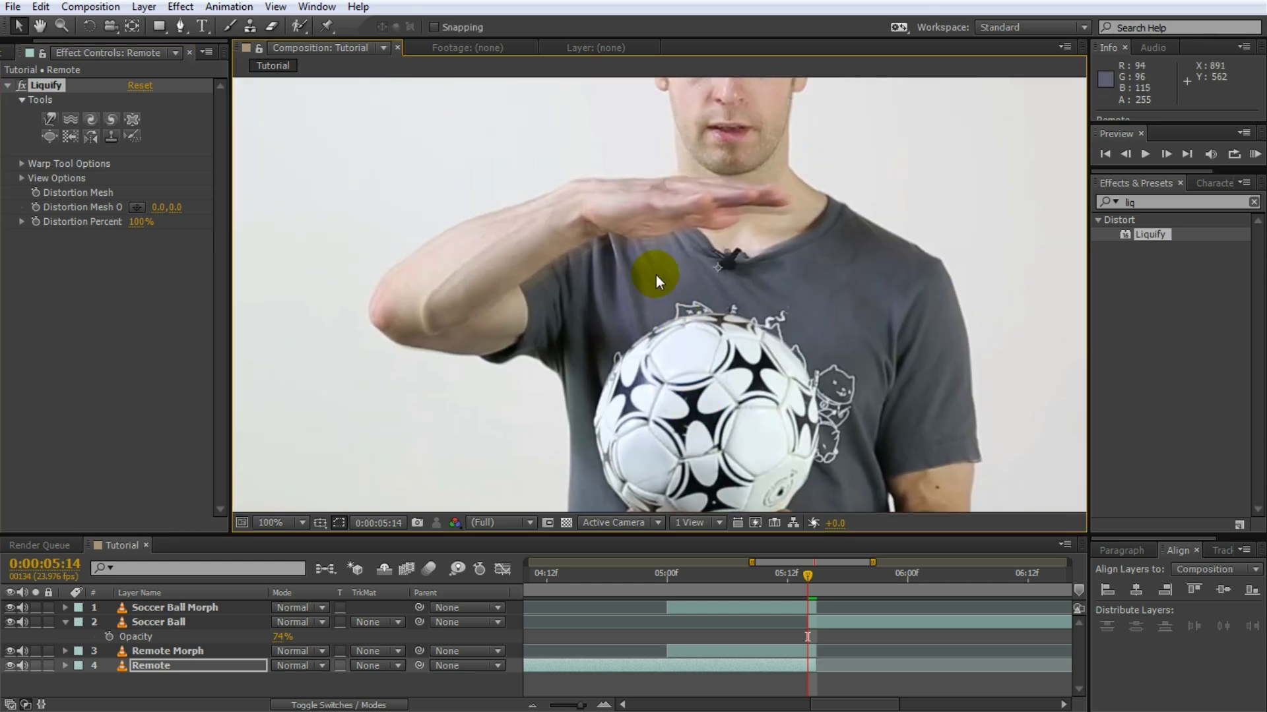
pyautogui.moveTo(696, 306)
pyautogui.mouseDown()
pyautogui.moveTo(723, 494)
pyautogui.moveTo(667, 400)
pyautogui.mouseUp()
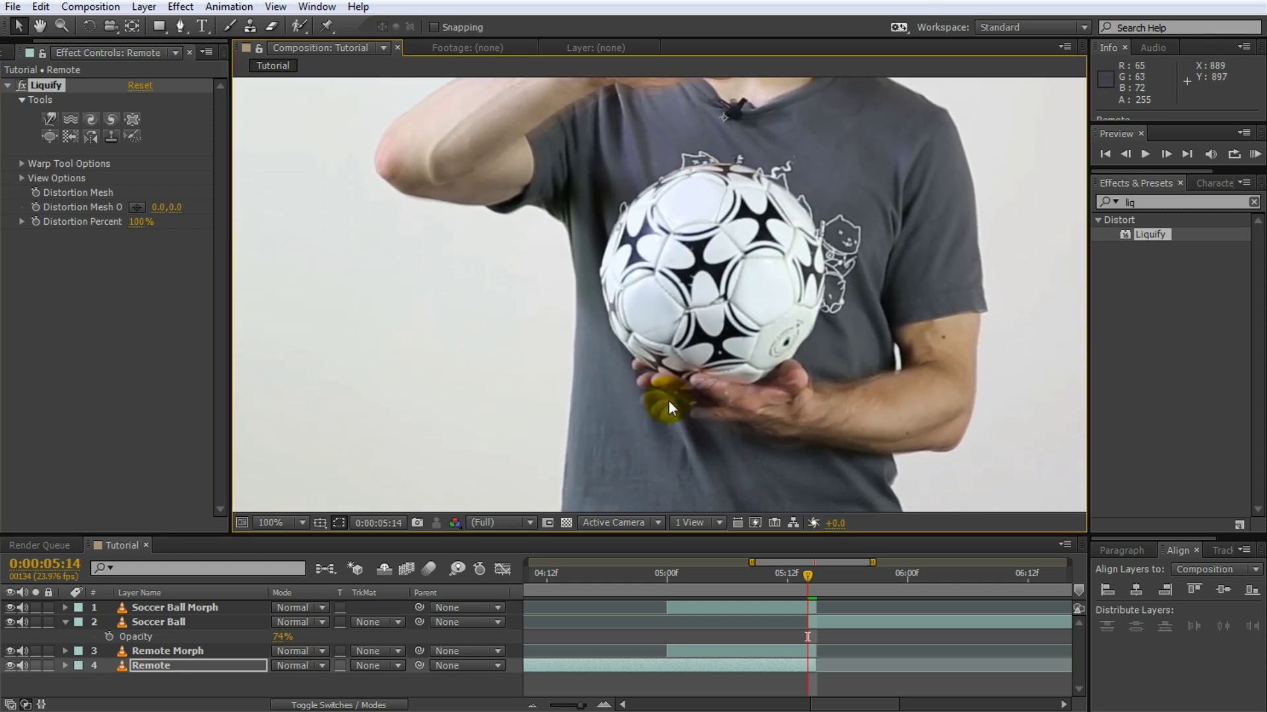
pyautogui.click(50, 120)
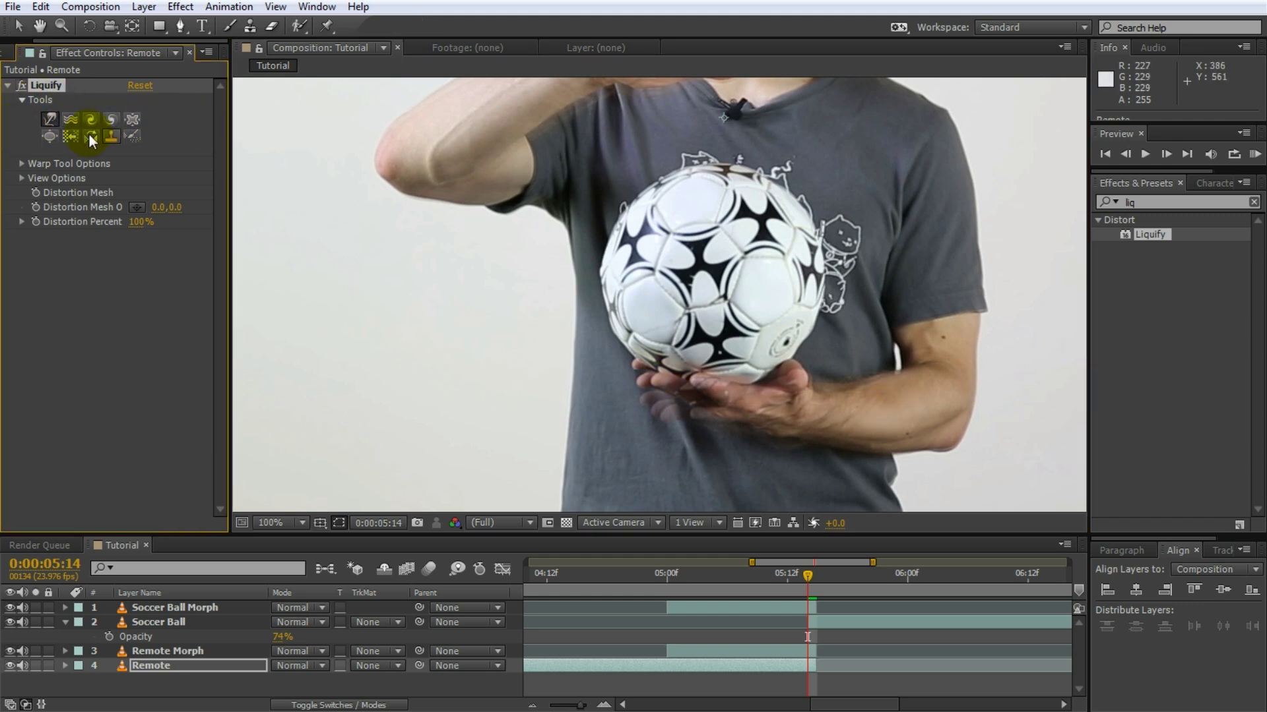
pyautogui.click(21, 164)
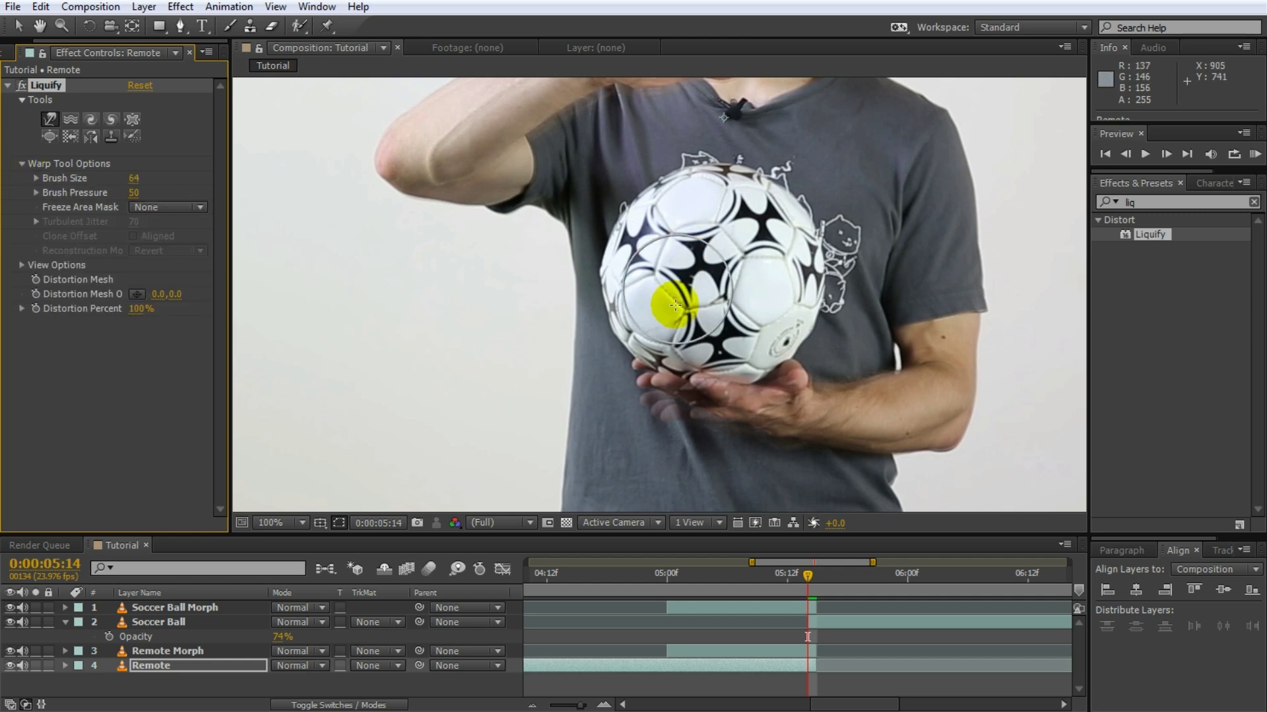
pyautogui.moveTo(135, 178)
pyautogui.mouseDown()
pyautogui.moveTo(158, 178)
pyautogui.moveTo(141, 178)
pyautogui.mouseUp()
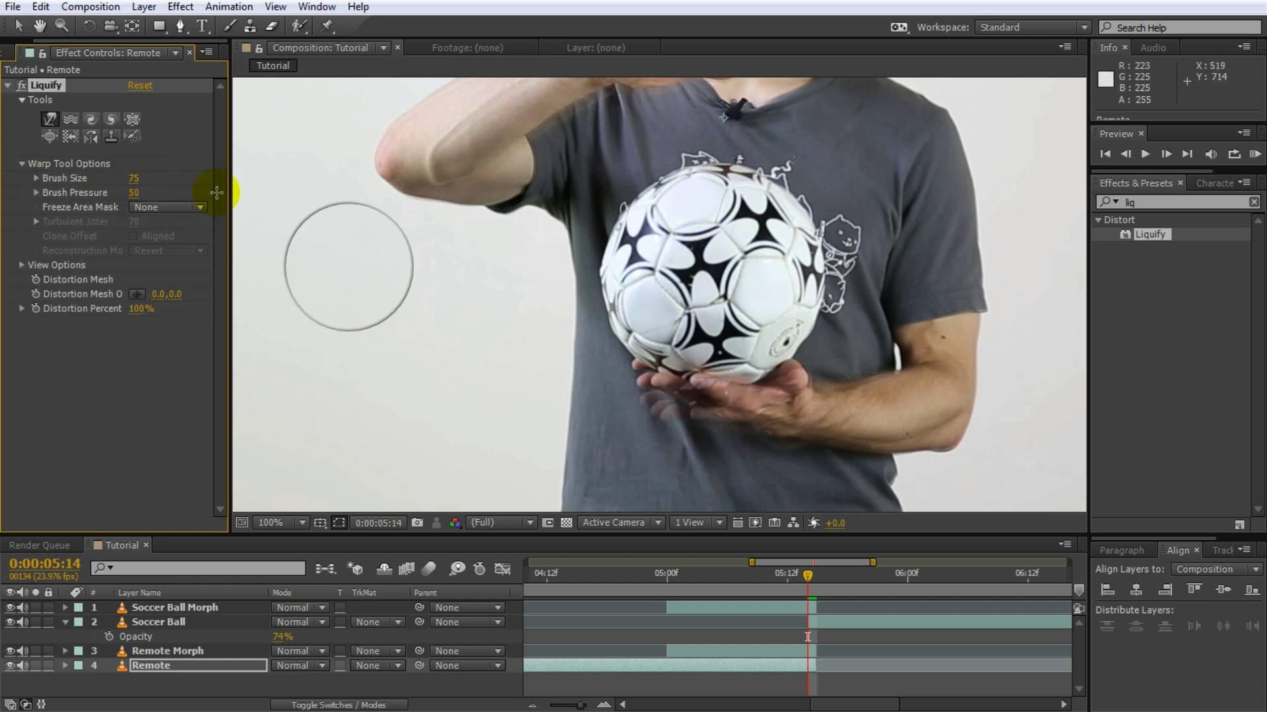
pyautogui.moveTo(131, 178)
pyautogui.mouseDown()
pyautogui.moveTo(112, 182)
pyautogui.moveTo(122, 183)
pyautogui.mouseUp()
# Warp the Remote layer's hand under the ball, its forearm and its elbow to line up with the Soccer Ball layer.
pyautogui.moveTo(657, 432)
pyautogui.mouseDown()
pyautogui.moveTo(646, 388)
pyautogui.moveTo(669, 400)
pyautogui.moveTo(666, 384)
pyautogui.mouseUp()
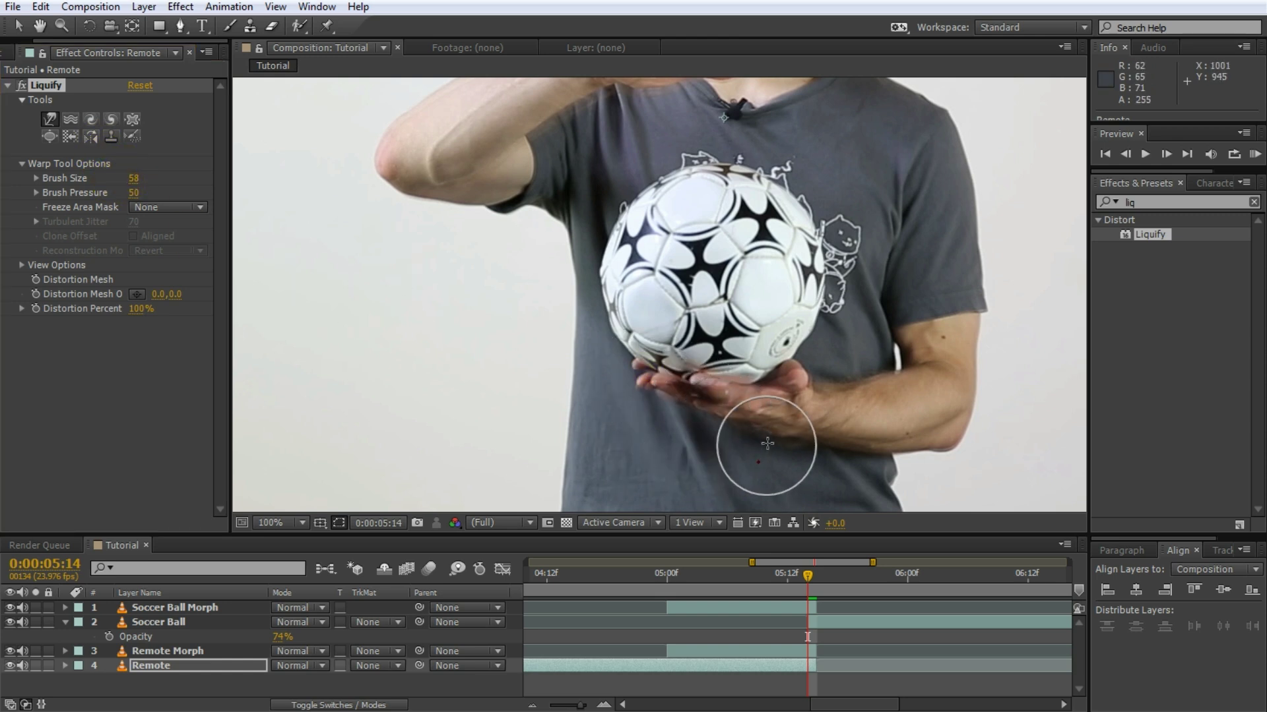
pyautogui.moveTo(855, 468)
pyautogui.mouseDown()
pyautogui.moveTo(964, 461)
pyautogui.moveTo(960, 450)
pyautogui.mouseUp()
pyautogui.moveTo(965, 459); pyautogui.dragTo(956, 444)
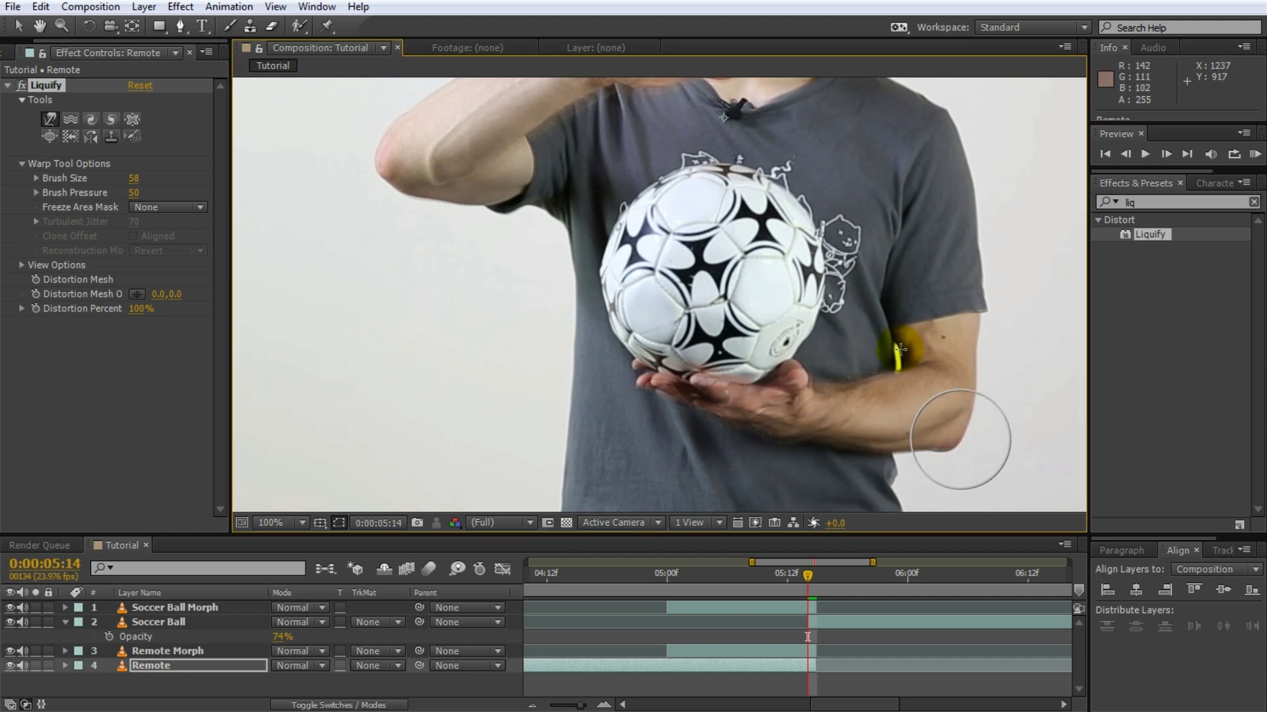
pyautogui.moveTo(964, 303); pyautogui.dragTo(959, 315)
pyautogui.moveTo(851, 400)
pyautogui.mouseDown()
pyautogui.moveTo(798, 400)
pyautogui.moveTo(791, 379)
pyautogui.moveTo(805, 391)
pyautogui.moveTo(791, 378)
pyautogui.moveTo(777, 393)
pyautogui.moveTo(673, 388)
pyautogui.moveTo(665, 403)
pyautogui.moveTo(731, 401)
pyautogui.moveTo(688, 386)
pyautogui.mouseUp()
pyautogui.click(696, 411)
pyautogui.click(716, 395)
pyautogui.moveTo(781, 417); pyautogui.dragTo(774, 432)
pyautogui.click(791, 380)
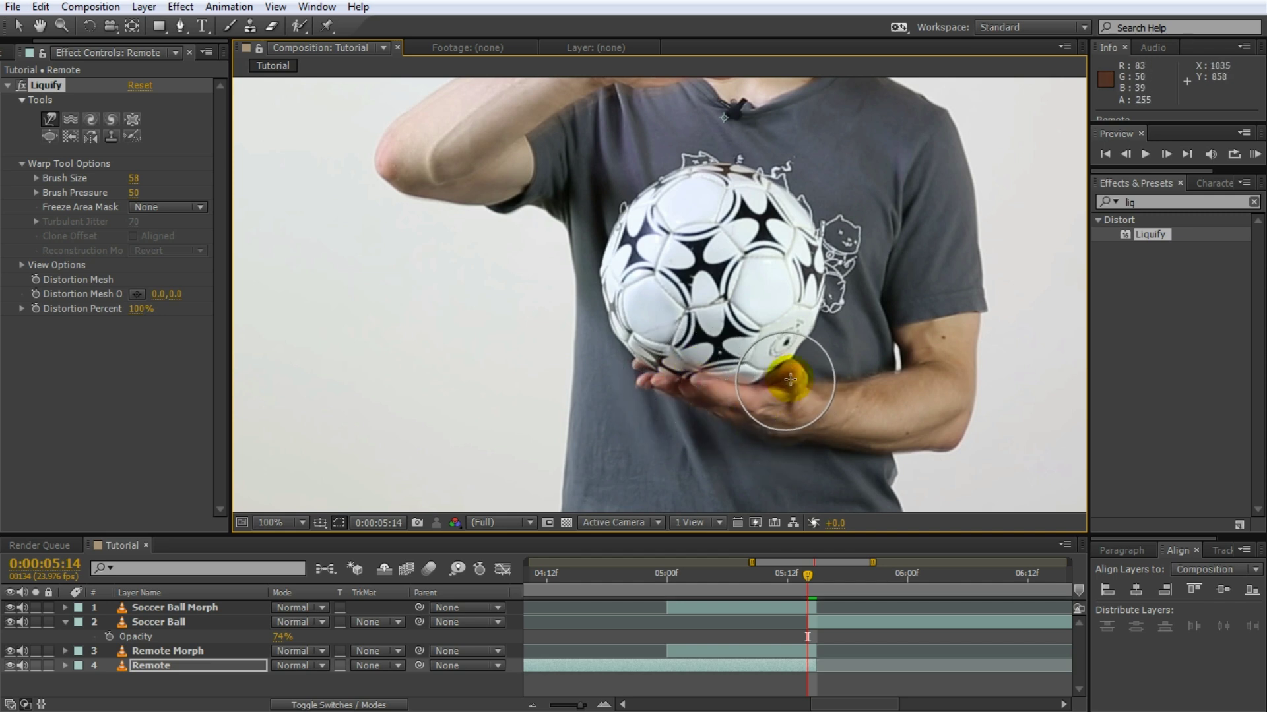
# Warp the raised hand on the Remote layer to match the Soccer Ball layer, using a brush size of 31 for the fingers.
pyautogui.moveTo(645, 198)
pyautogui.mouseDown()
pyautogui.moveTo(806, 394)
pyautogui.moveTo(734, 400)
pyautogui.mouseUp()
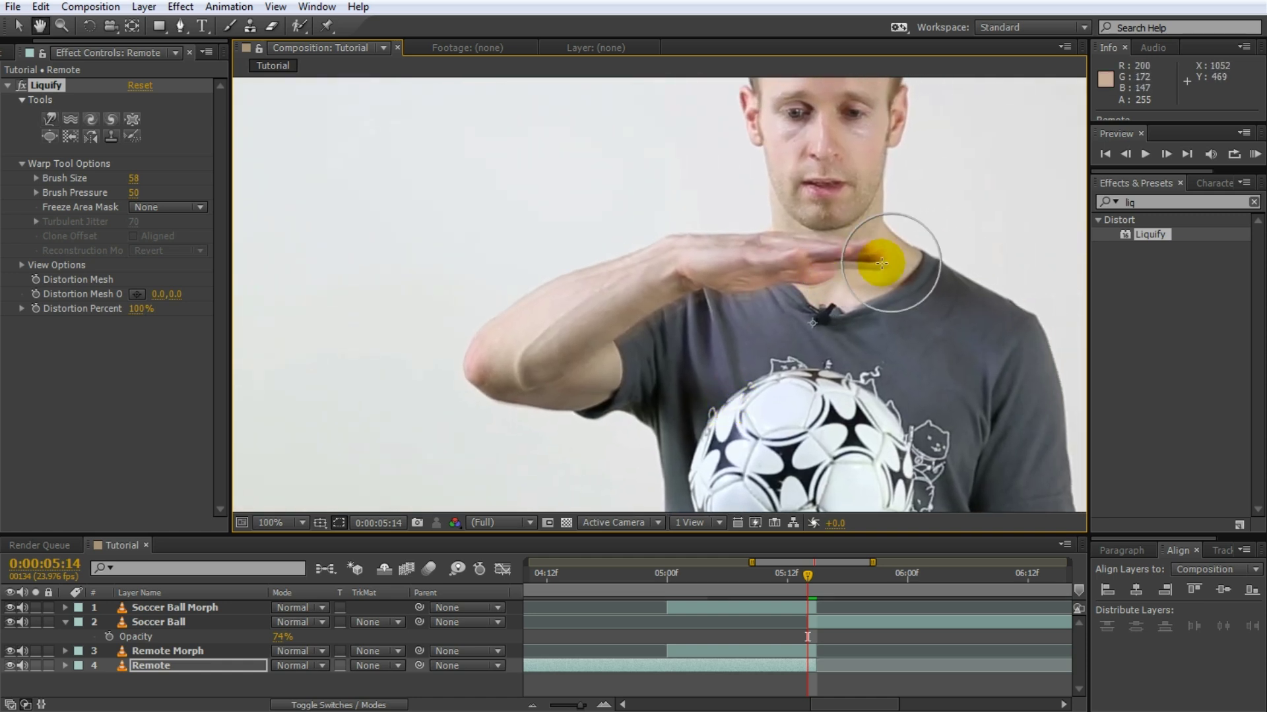
pyautogui.moveTo(646, 320)
pyautogui.mouseDown()
pyautogui.moveTo(651, 333)
pyautogui.moveTo(616, 302)
pyautogui.moveTo(656, 326)
pyautogui.moveTo(773, 313)
pyautogui.mouseUp()
pyautogui.scroll(1, 653, 267)
pyautogui.moveTo(536, 237); pyautogui.dragTo(639, 258)
pyautogui.click(461, 390)
pyautogui.moveTo(576, 456)
pyautogui.mouseDown()
pyautogui.moveTo(551, 308)
pyautogui.moveTo(743, 198)
pyautogui.moveTo(560, 325)
pyautogui.mouseUp()
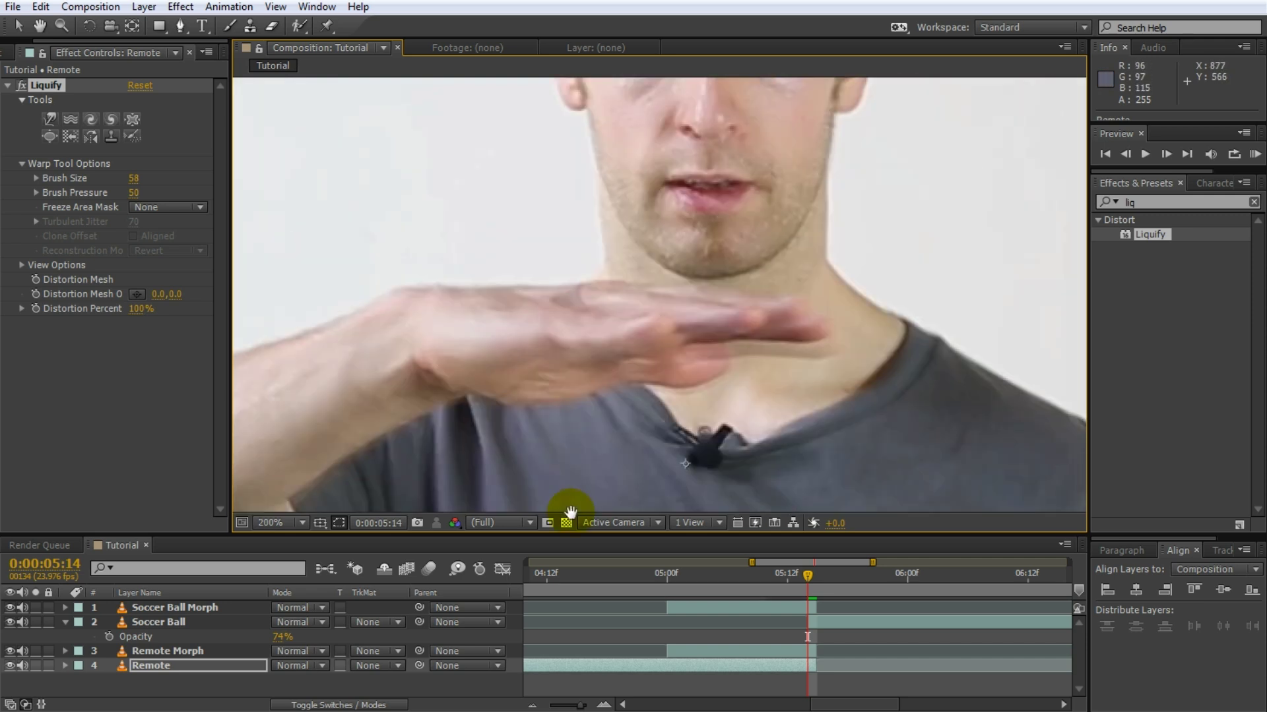
pyautogui.moveTo(133, 178); pyautogui.dragTo(111, 181)
pyautogui.moveTo(789, 387)
pyautogui.mouseDown()
pyautogui.moveTo(796, 336)
pyautogui.moveTo(688, 339)
pyautogui.mouseUp()
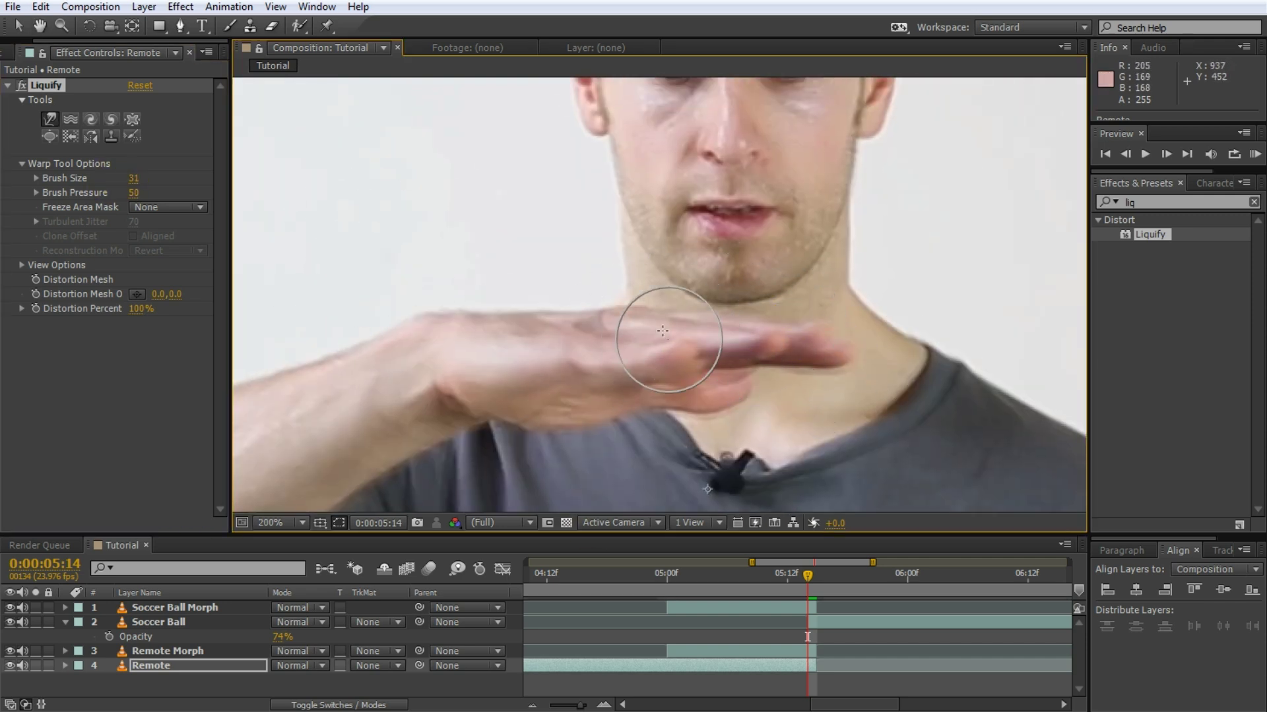
pyautogui.moveTo(572, 338); pyautogui.dragTo(837, 362)
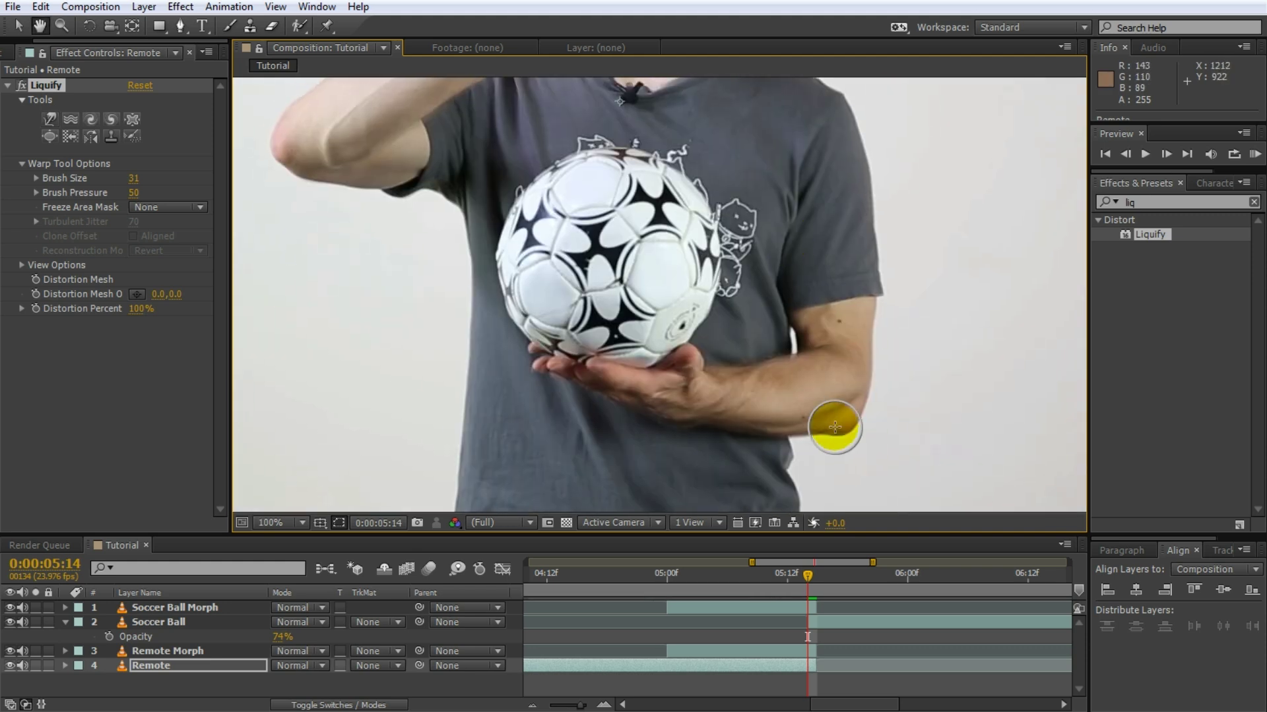
# Touch up the underside of the lower forearm on the Remote layer with the Warp tool, and fit the whole frame in view.
pyautogui.moveTo(834, 427); pyautogui.dragTo(726, 428)
pyautogui.moveTo(624, 418)
pyautogui.mouseDown()
pyautogui.moveTo(804, 315)
pyautogui.moveTo(738, 446)
pyautogui.mouseUp()
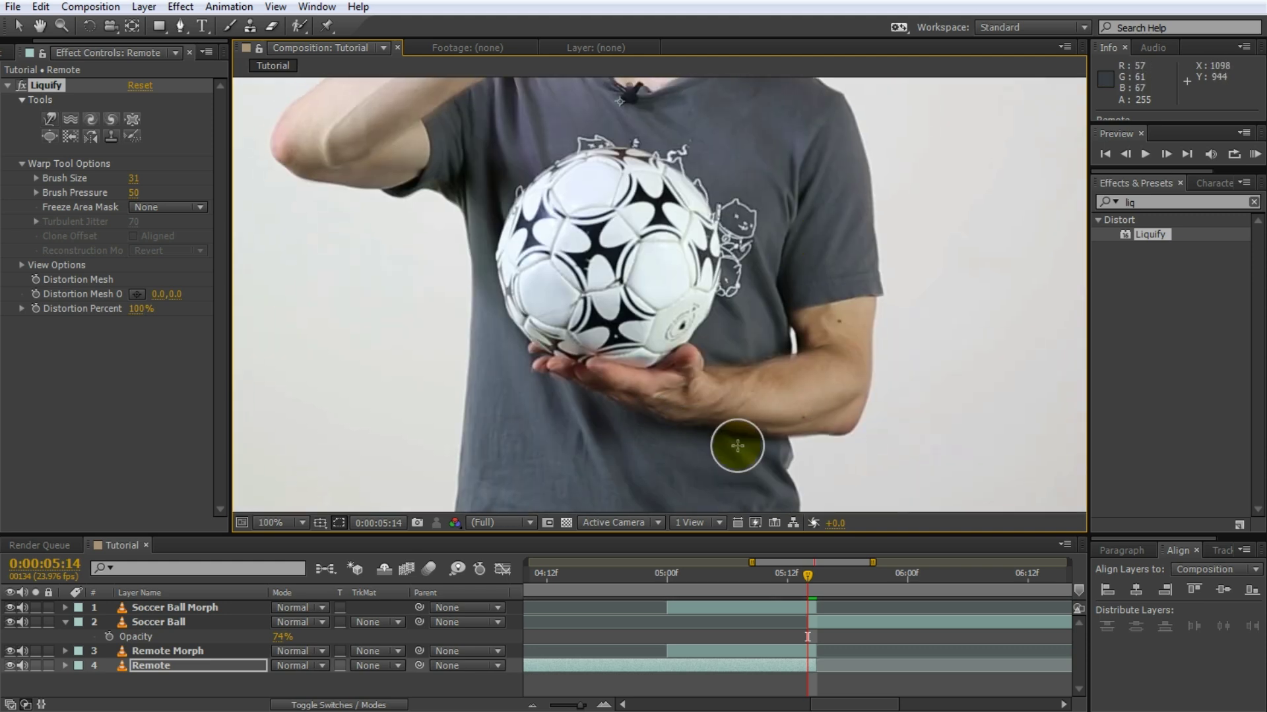
pyautogui.hotkey('shift', '/')
# Set the Soccer Ball layer's opacity to 100% and extend its start back to 0:00:05:13.
pyautogui.click(175, 621)
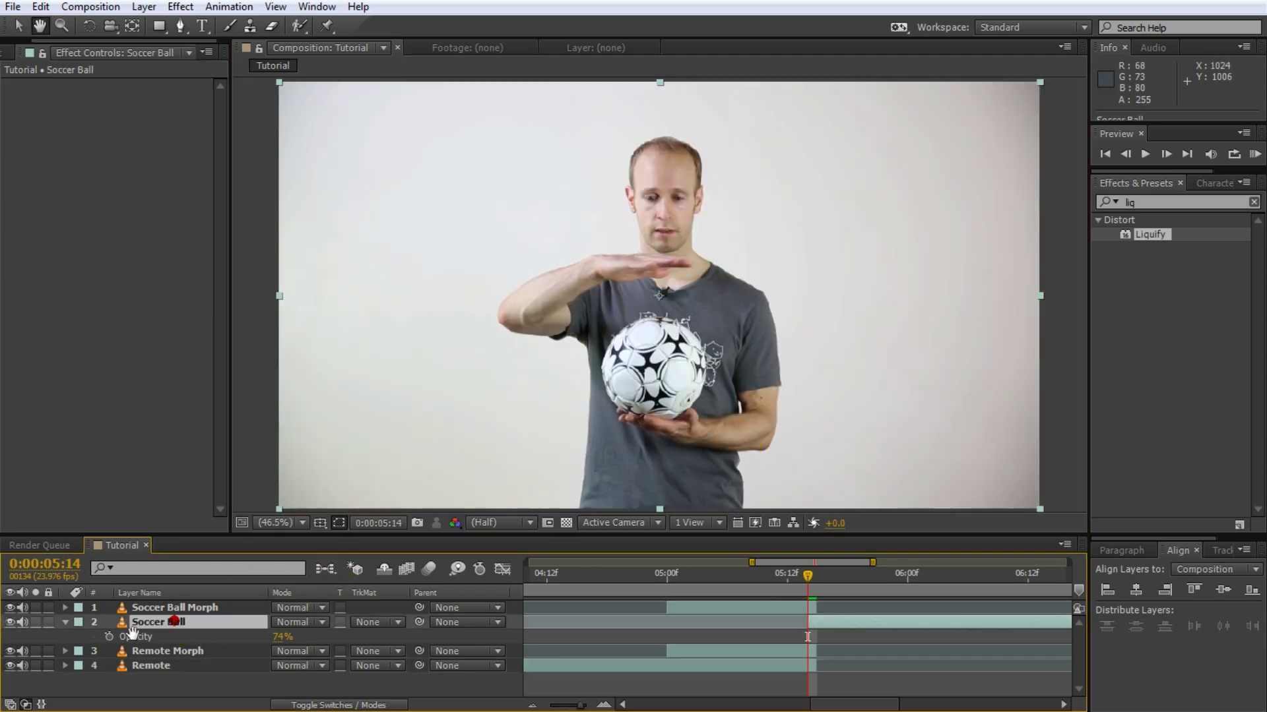
pyautogui.moveTo(277, 645); pyautogui.dragTo(375, 631)
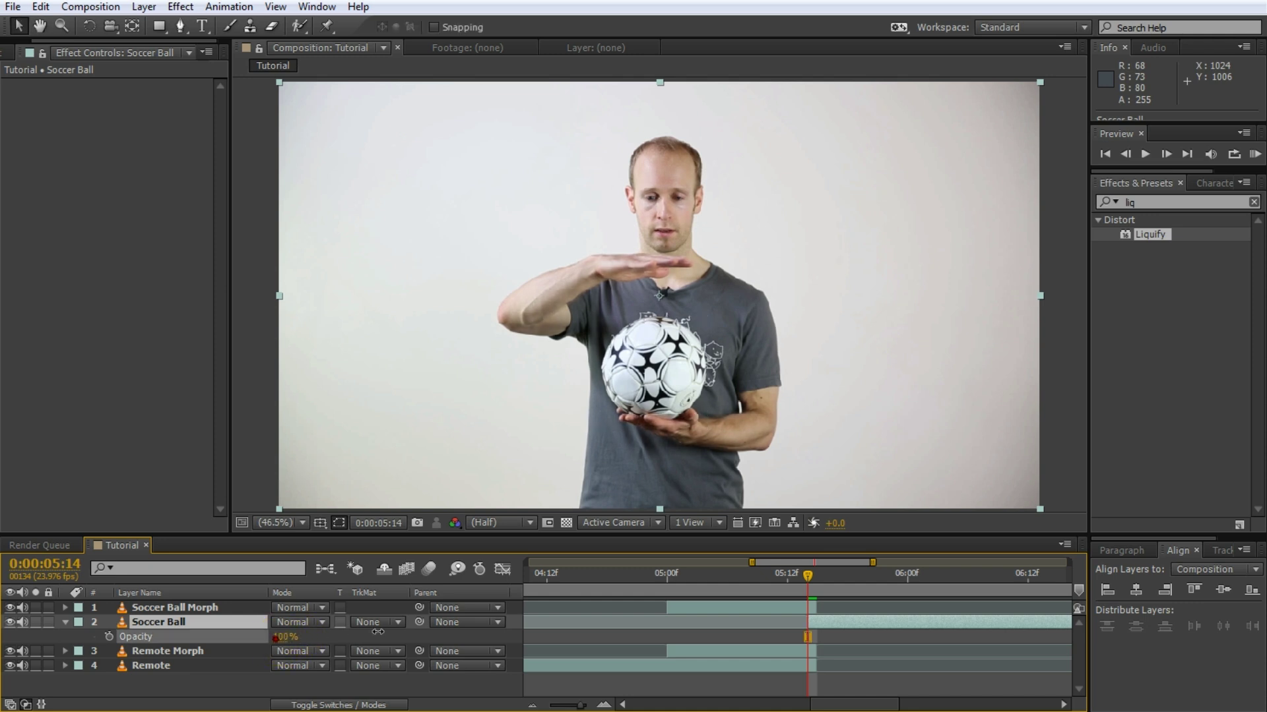
pyautogui.press('=')
pyautogui.click(803, 624)
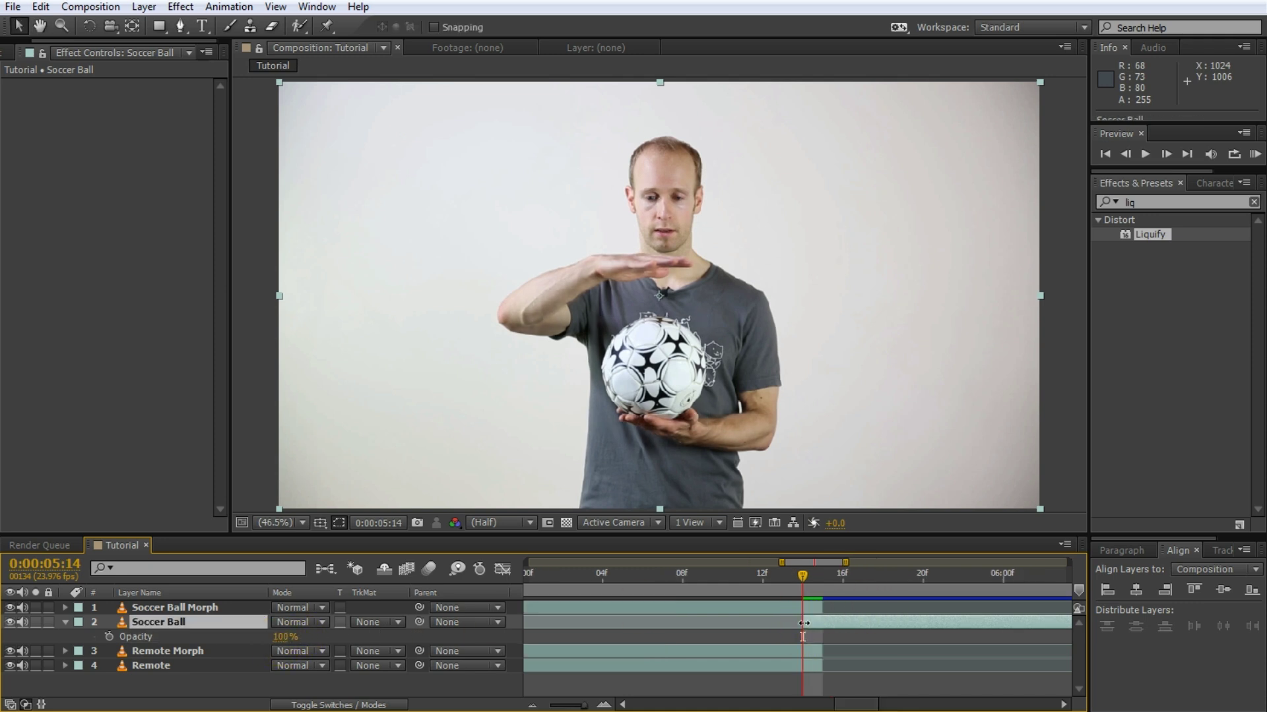
# Keyframe the Soccer Ball layer's opacity from 0% at 0:00:05:13 to 100% at 0:00:05:15, and check the blend at 0:00:05:14.
pyautogui.moveTo(805, 582); pyautogui.dragTo(822, 584)
pyautogui.click(214, 637)
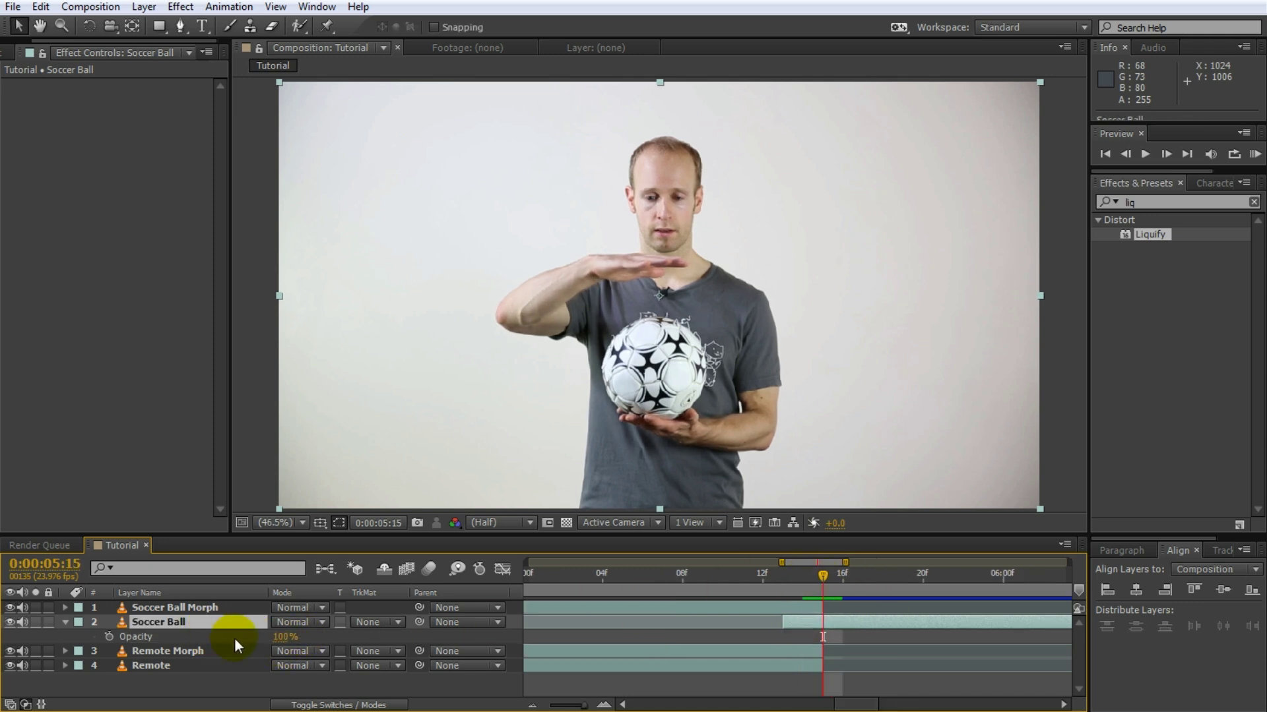
pyautogui.click(109, 636)
pyautogui.moveTo(839, 586); pyautogui.dragTo(784, 583)
pyautogui.click(270, 655)
pyautogui.moveTo(284, 641); pyautogui.dragTo(106, 637)
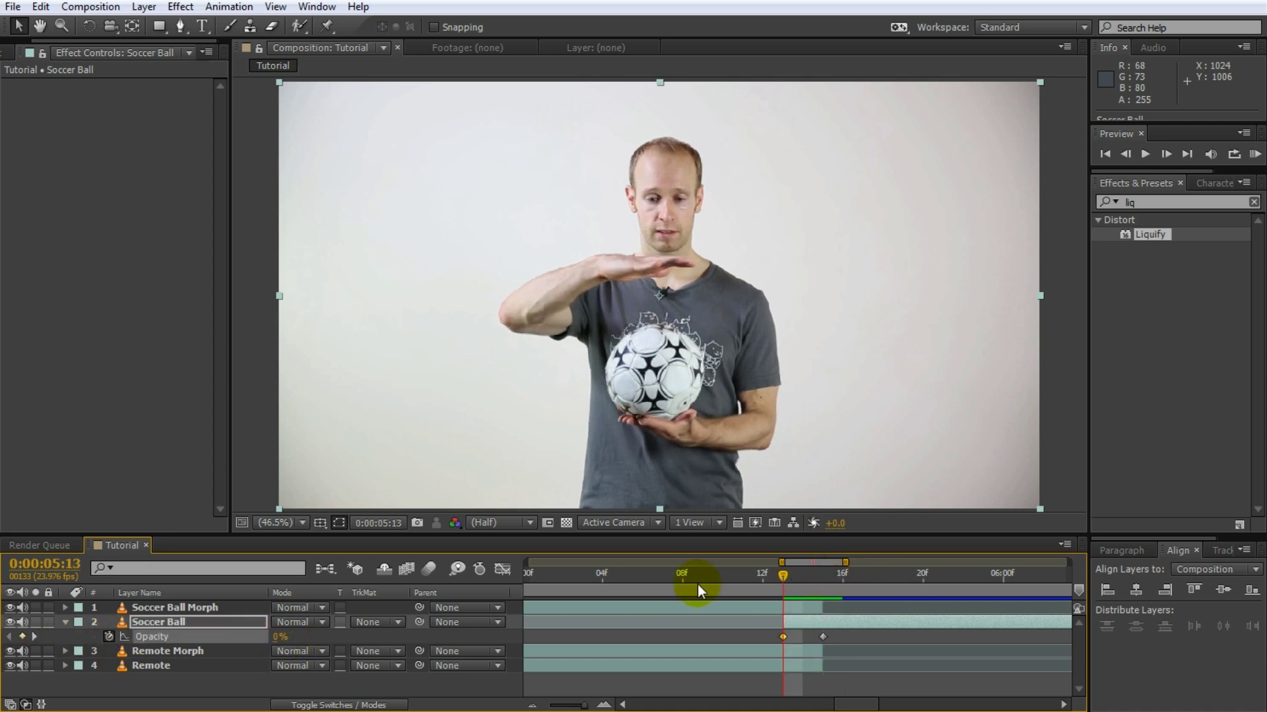
pyautogui.moveTo(794, 575)
pyautogui.mouseDown()
pyautogui.moveTo(841, 583)
pyautogui.moveTo(773, 575)
pyautogui.moveTo(842, 588)
pyautogui.moveTo(786, 585)
pyautogui.moveTo(802, 585)
pyautogui.mouseUp()
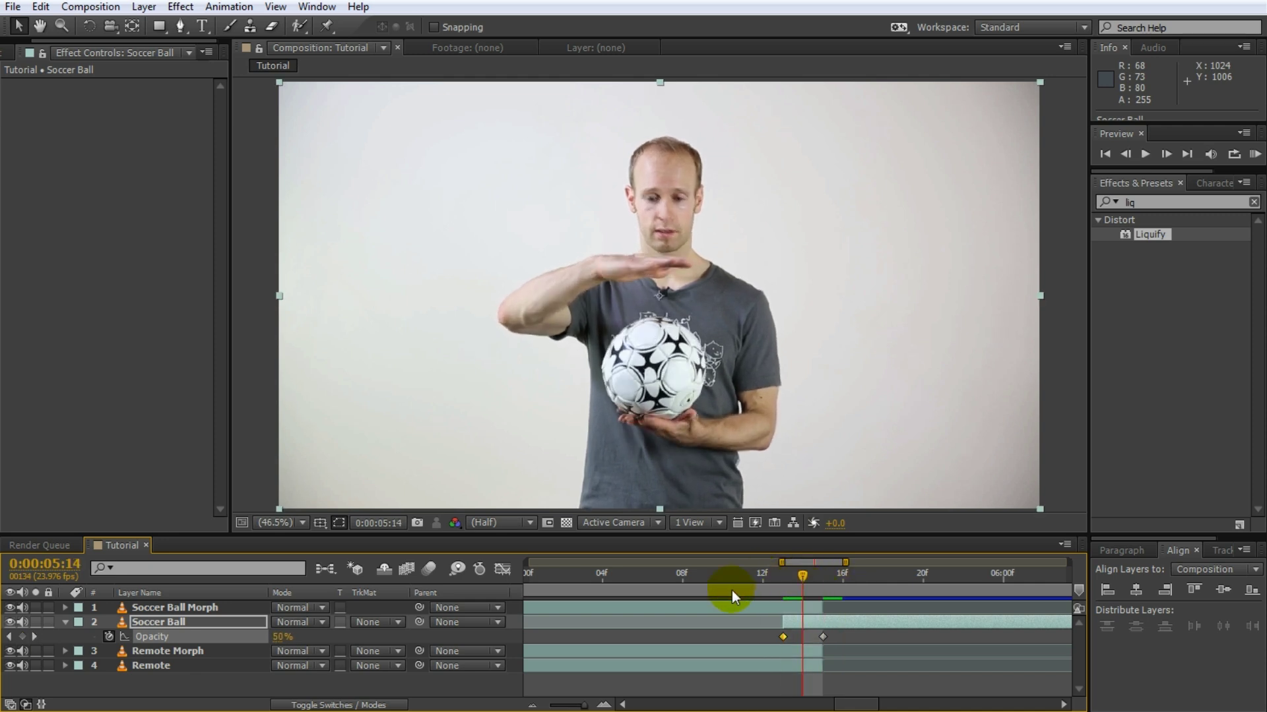
# Hide the Soccer Ball layer and set the Distortion Percentage of Liquify on the Remote layer to 0% at 0:00:05:07.
pyautogui.click(11, 622)
pyautogui.click(146, 663)
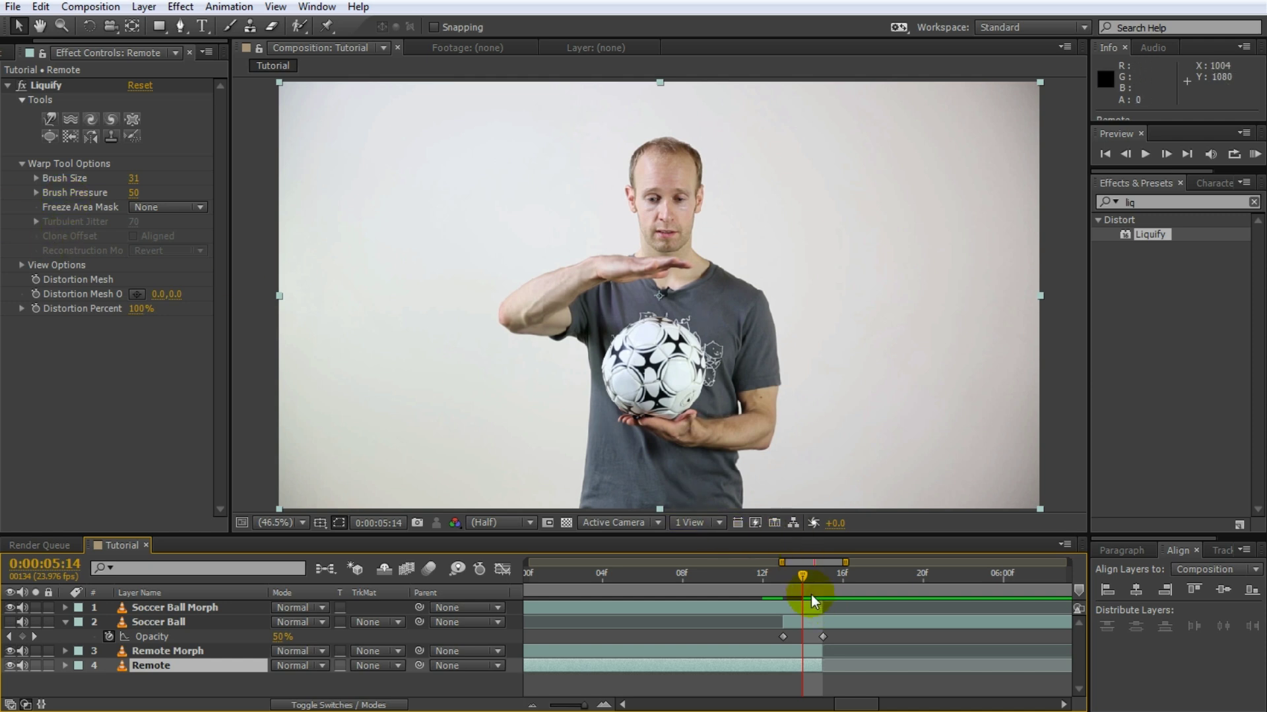
pyautogui.moveTo(803, 583); pyautogui.dragTo(639, 584)
pyautogui.moveTo(137, 309); pyautogui.dragTo(8, 334)
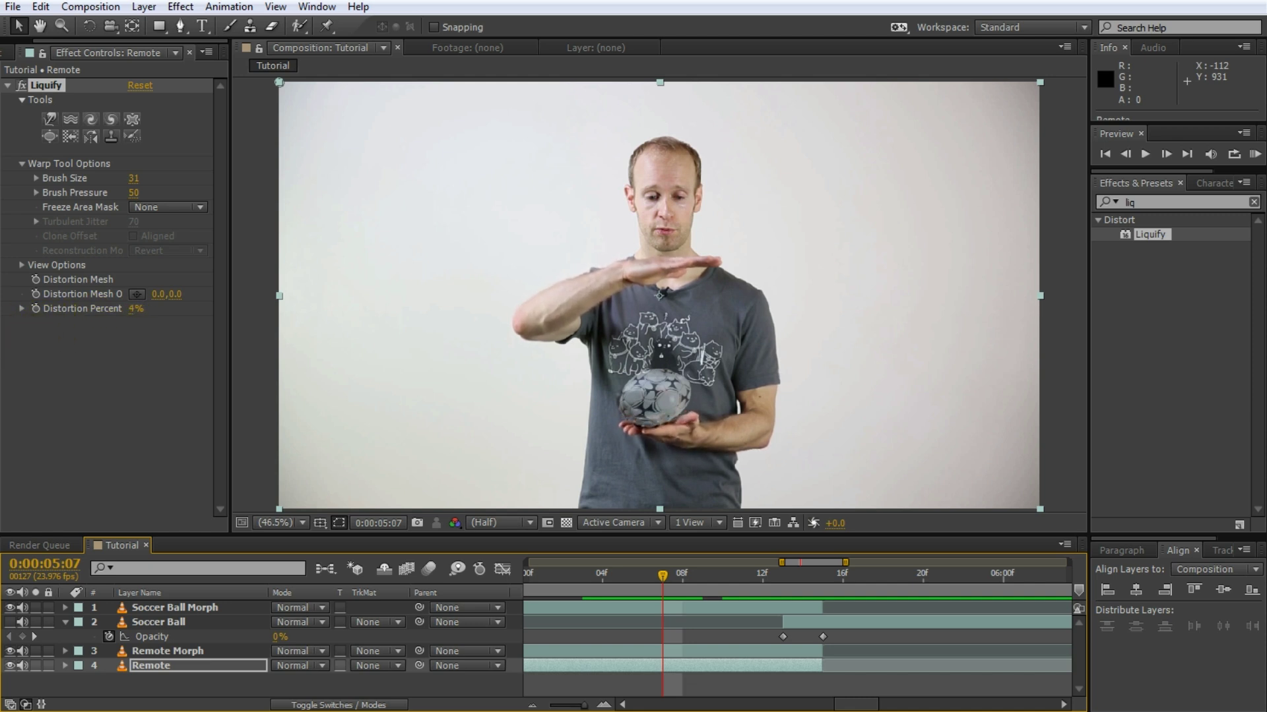
pyautogui.moveTo(133, 316); pyautogui.dragTo(133, 315)
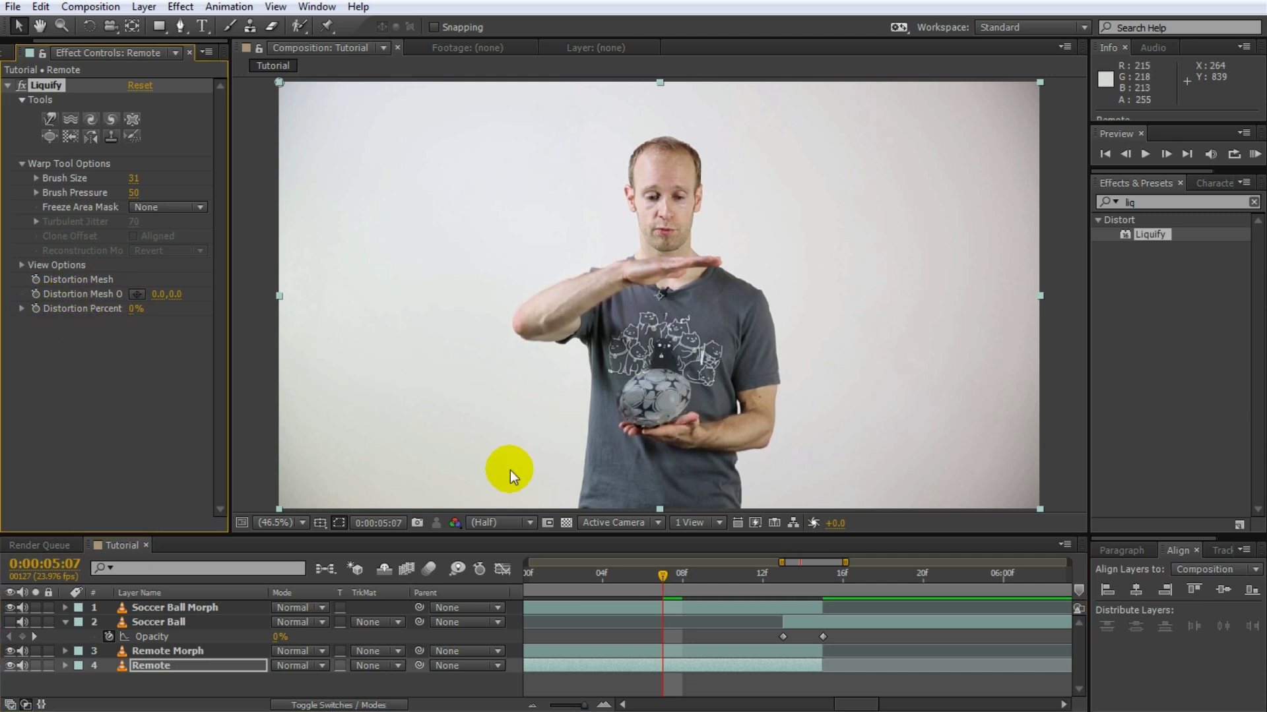
# Keyframe Liquify's Distortion Percentage on the Remote layer from 0% at 0:00:05:11 to 100% at 0:00:05:14.
pyautogui.moveTo(675, 575); pyautogui.dragTo(732, 577)
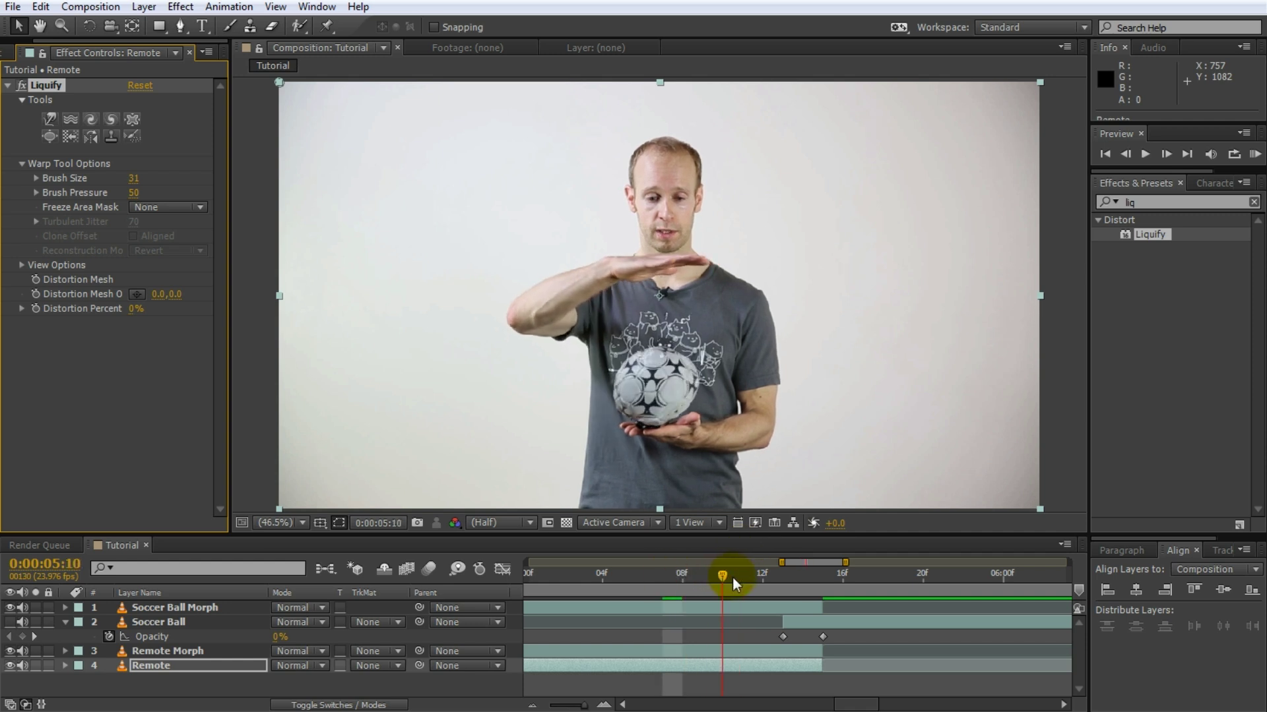
pyautogui.click(37, 309)
pyautogui.moveTo(776, 589); pyautogui.dragTo(804, 579)
pyautogui.click(136, 309)
pyautogui.moveTo(131, 315); pyautogui.dragTo(228, 319)
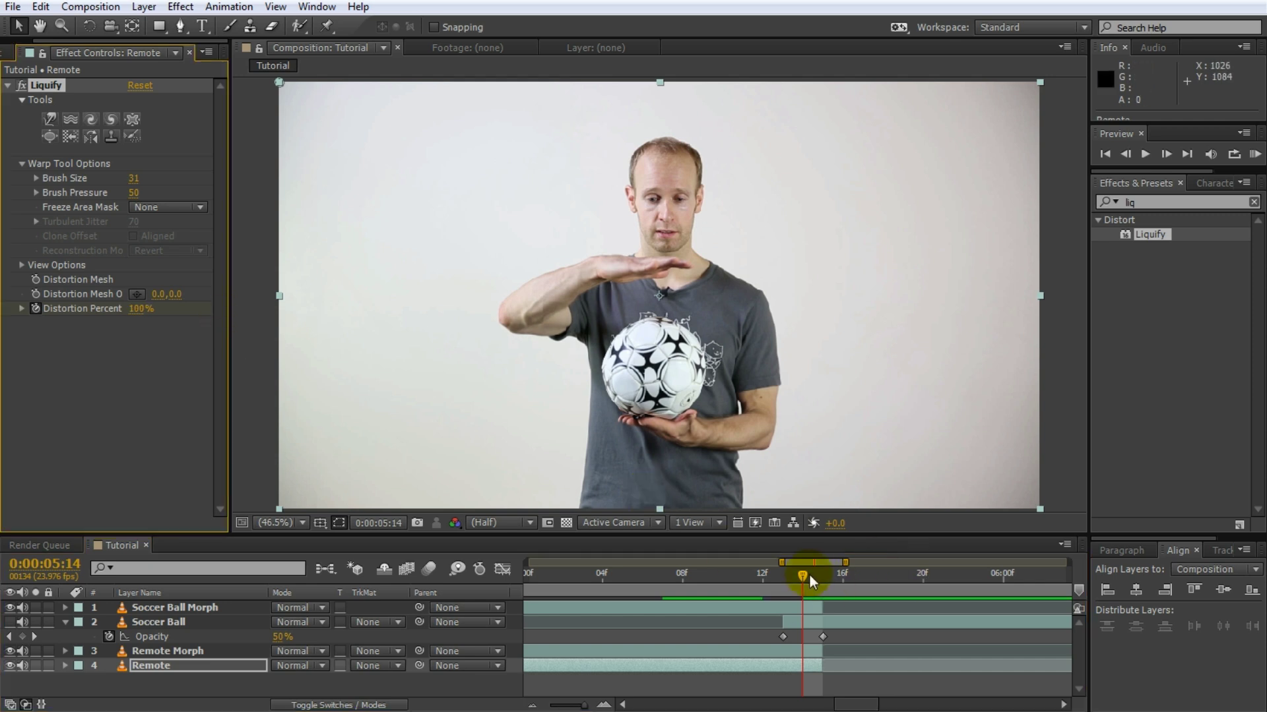
# Reveal the Remote layer's keyframes, move the first Distortion Percentage keyframe to 0:00:05:08, and make the Soccer Ball layer visible again.
pyautogui.moveTo(809, 575); pyautogui.dragTo(732, 624)
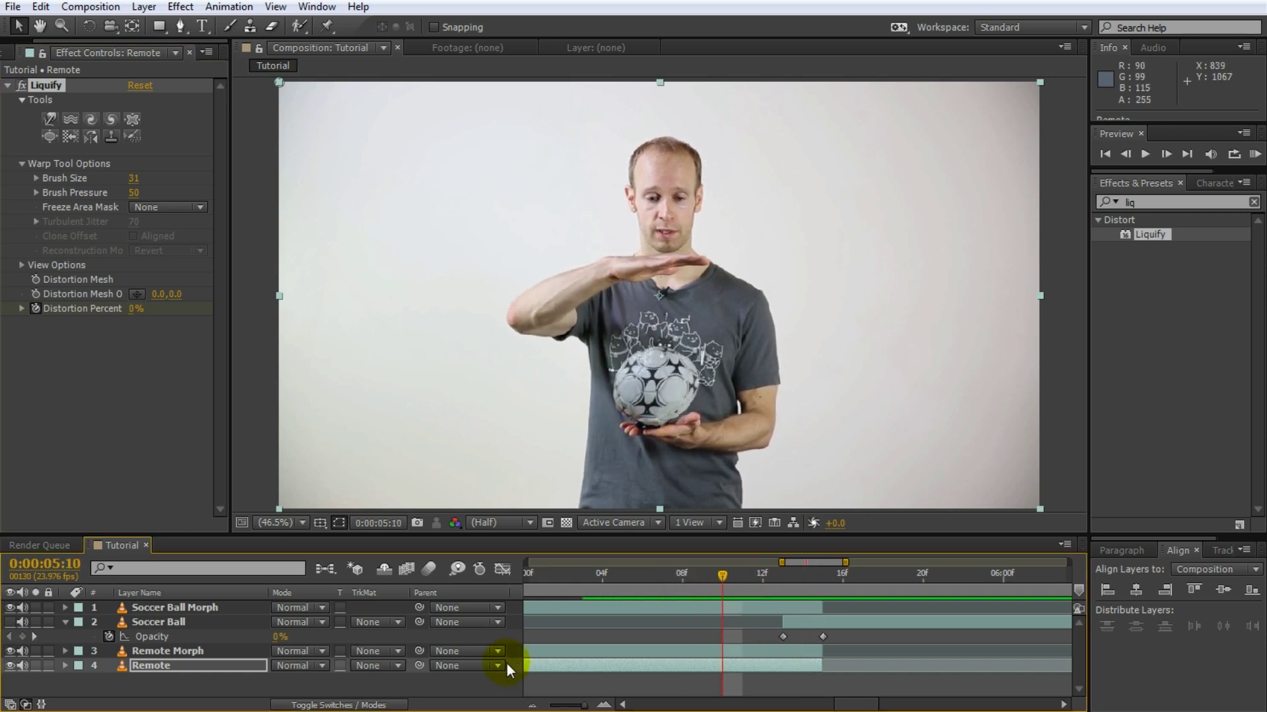
pyautogui.press('u')
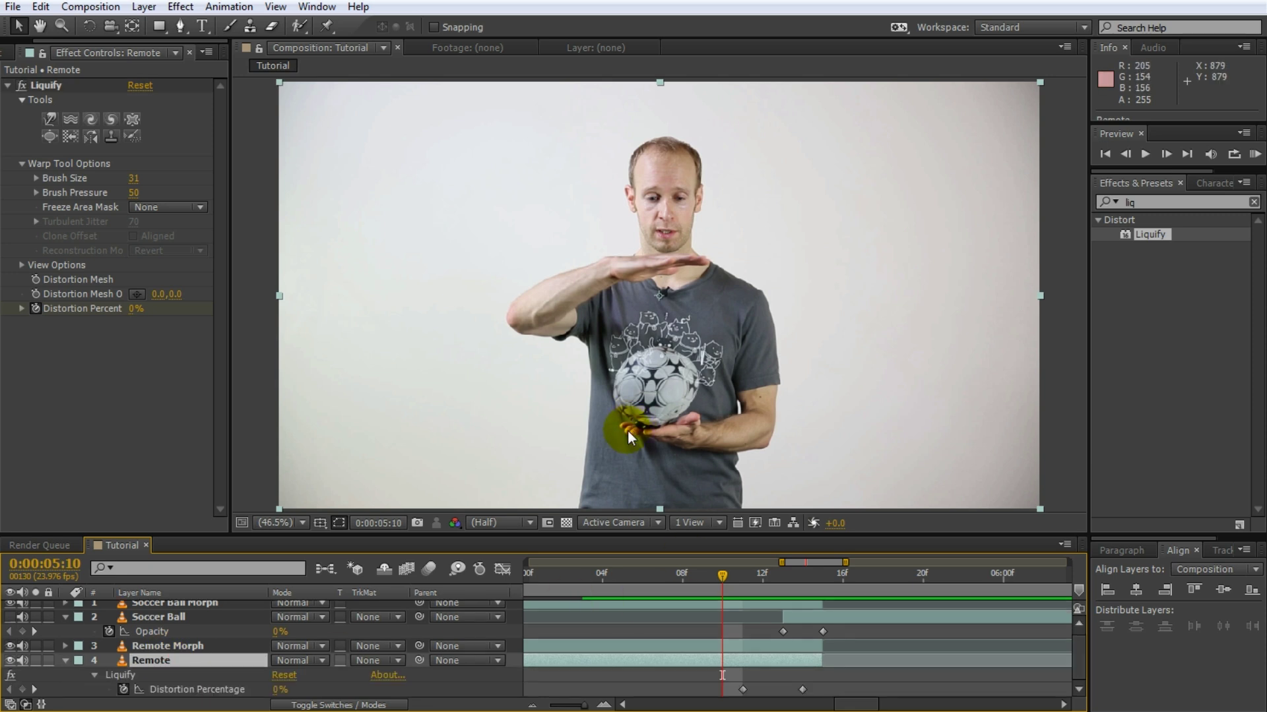
pyautogui.moveTo(742, 687); pyautogui.dragTo(681, 687)
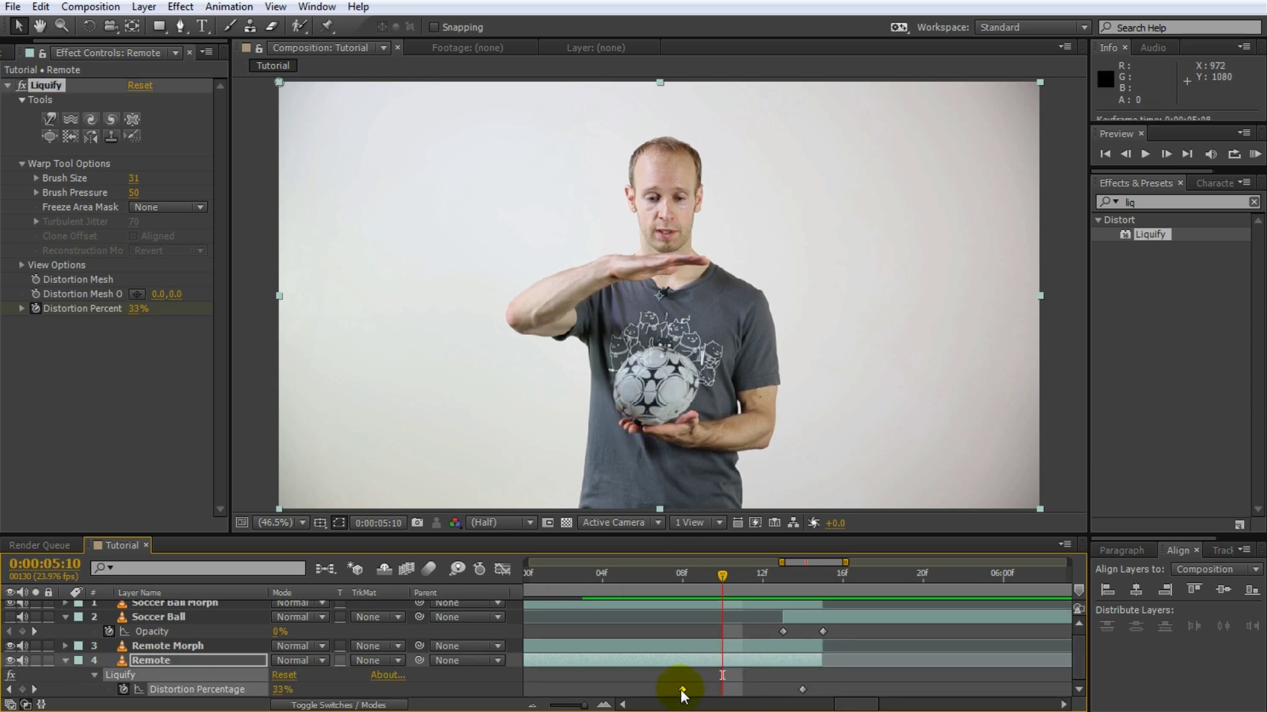
pyautogui.moveTo(709, 580); pyautogui.dragTo(745, 618)
pyautogui.click(10, 617)
pyautogui.moveTo(773, 589); pyautogui.dragTo(686, 604)
pyautogui.click(704, 476)
# Play a preview of the whole morph from 0:00:02:09, and inspect the frame at 0:00:05:06.
pyautogui.scroll(-5, 709, 636)
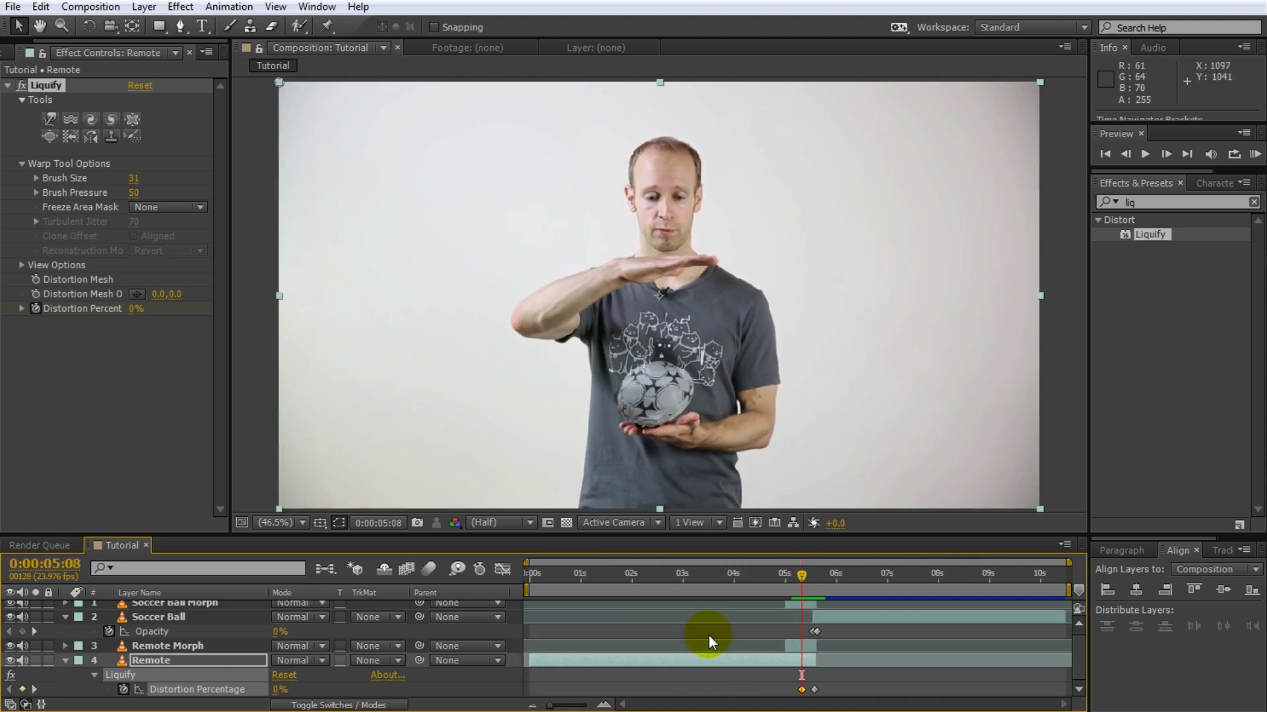
pyautogui.moveTo(802, 580); pyautogui.dragTo(651, 580)
pyautogui.press('KP_0')
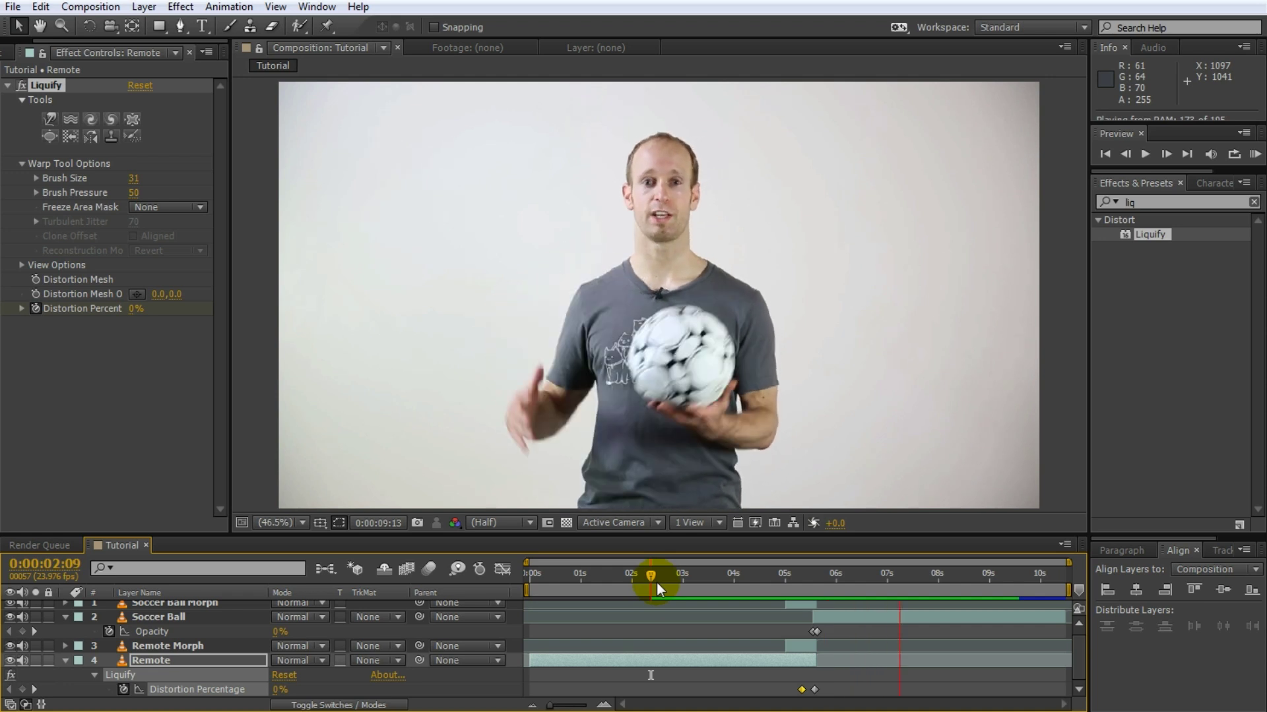
pyautogui.press('space')
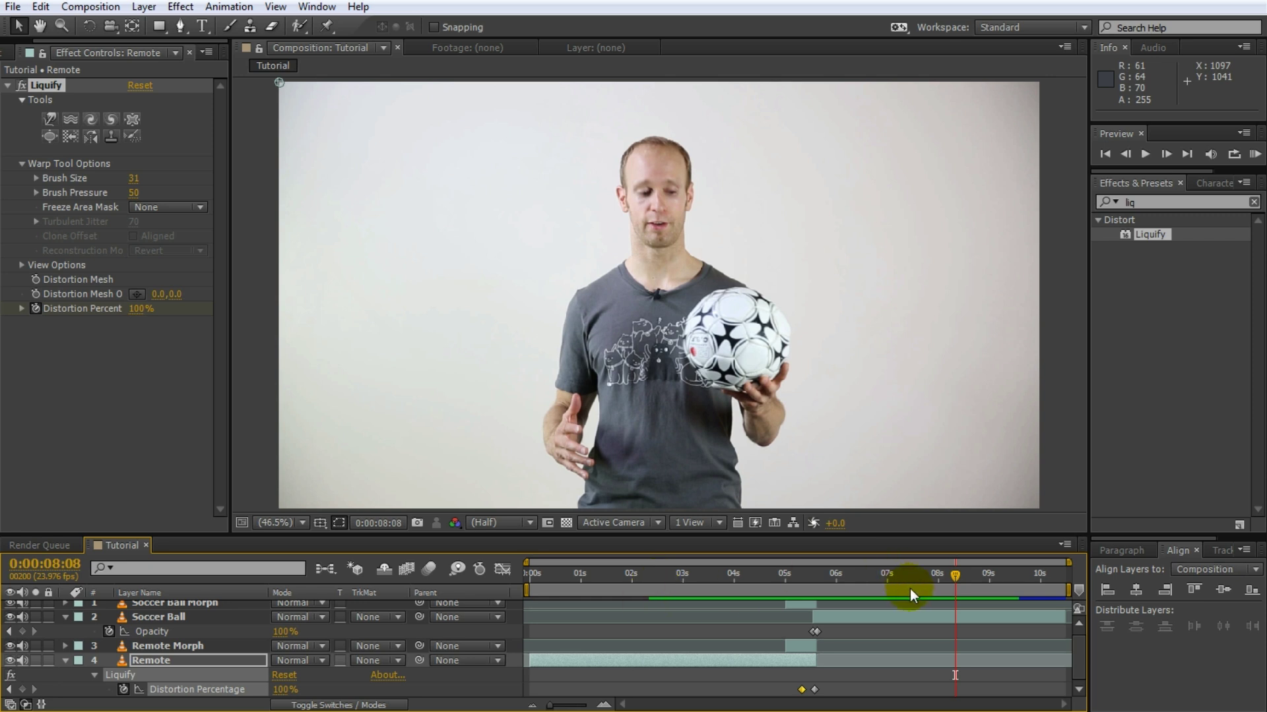
pyautogui.moveTo(744, 589); pyautogui.dragTo(797, 590)
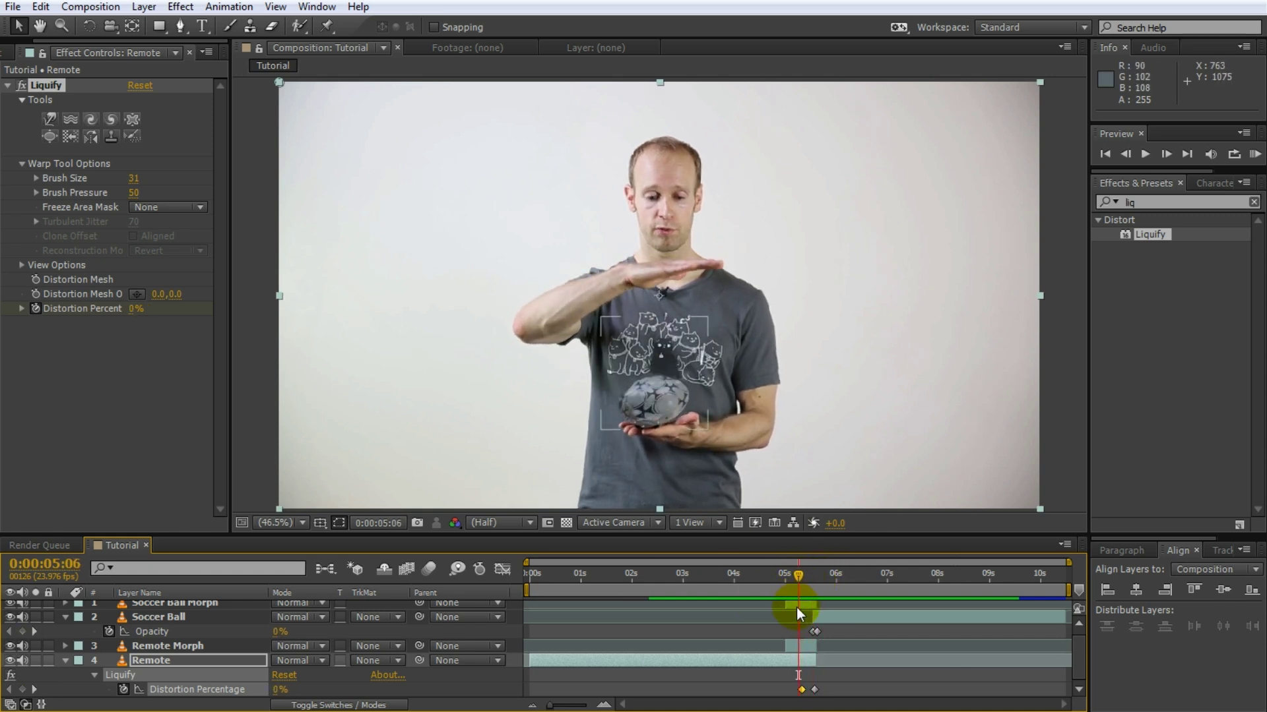
# Extend the end of the Soccer Ball Morph layer to about 0:00:06:00.
pyautogui.scroll(1, 811, 614)
pyautogui.press('=')
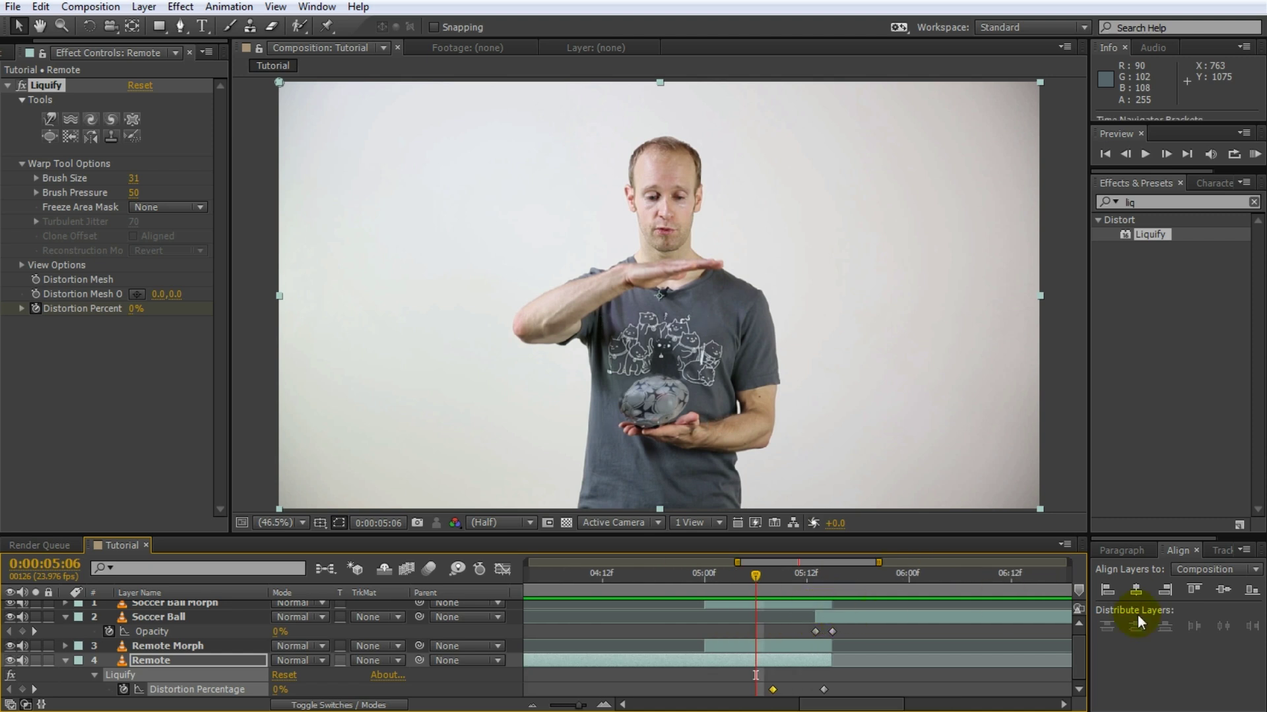
pyautogui.scroll(1, 1081, 653)
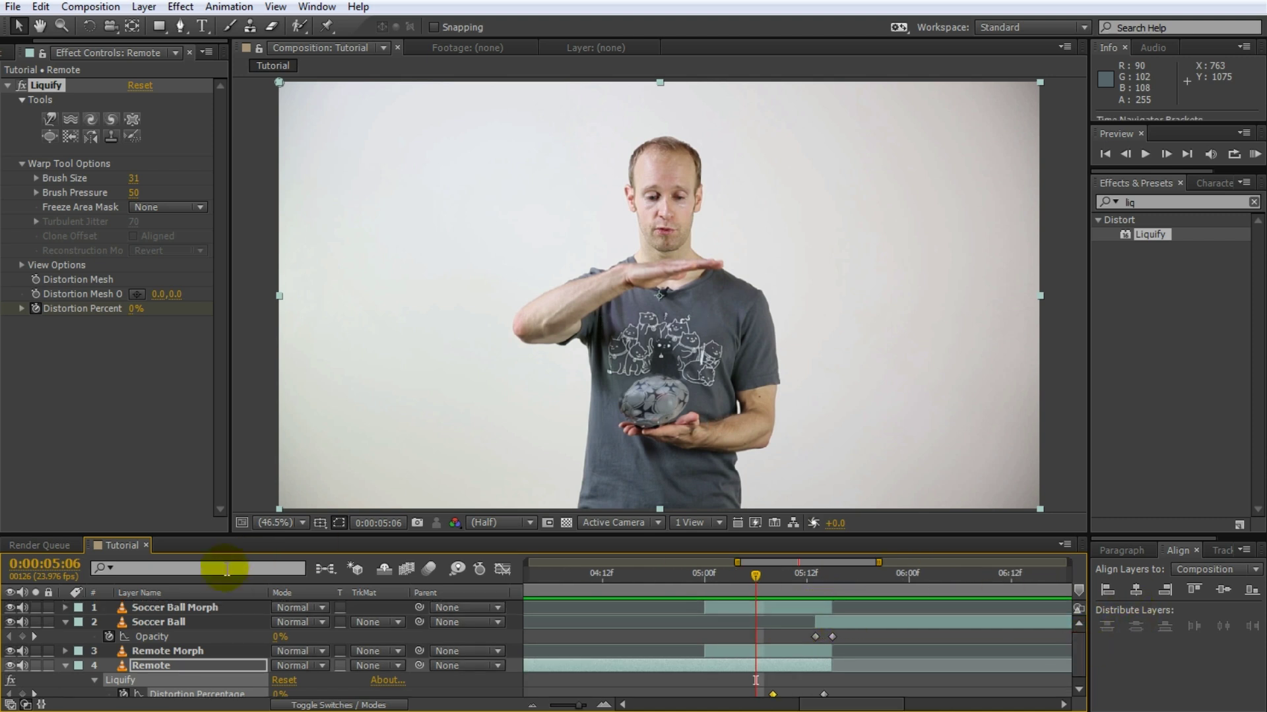
pyautogui.click(201, 607)
pyautogui.moveTo(762, 576); pyautogui.dragTo(823, 577)
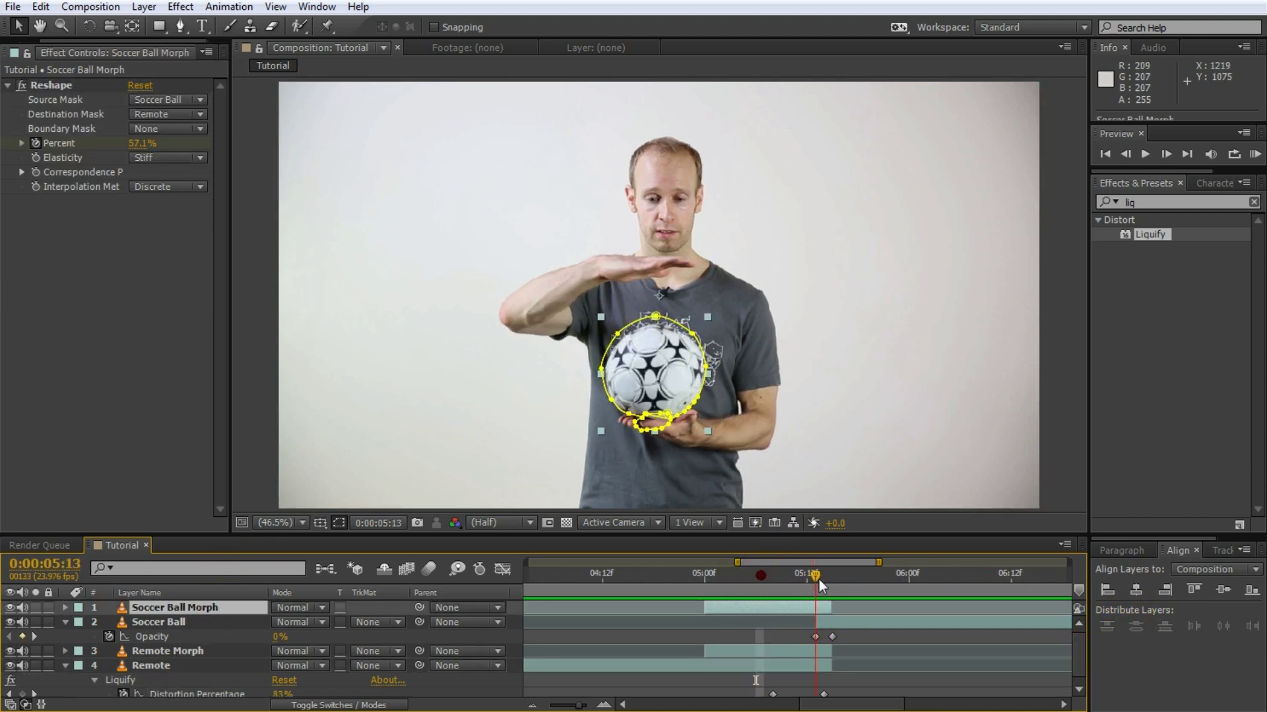
pyautogui.moveTo(835, 604); pyautogui.dragTo(916, 604)
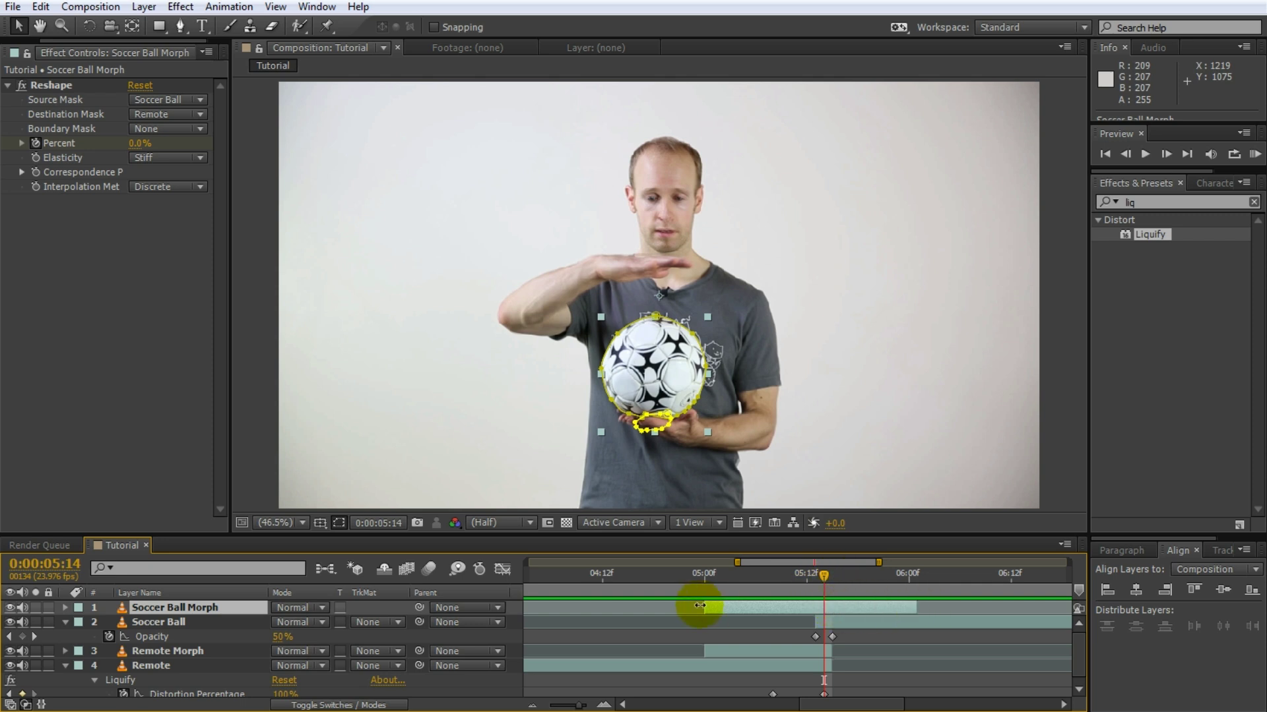
# Reveal the Soccer Ball Morph layer's masks and set the Soccer Ball mask's mode to None.
pyautogui.press('m')
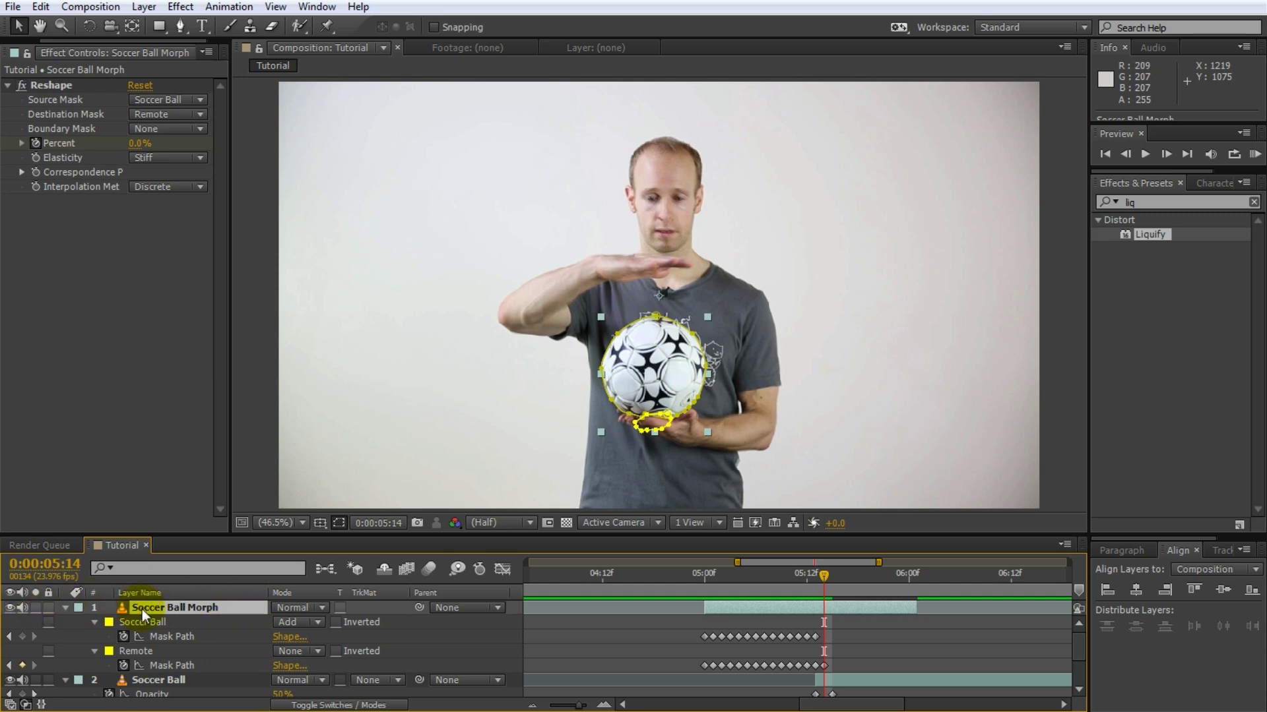
pyautogui.click(36, 607)
pyautogui.press('/')
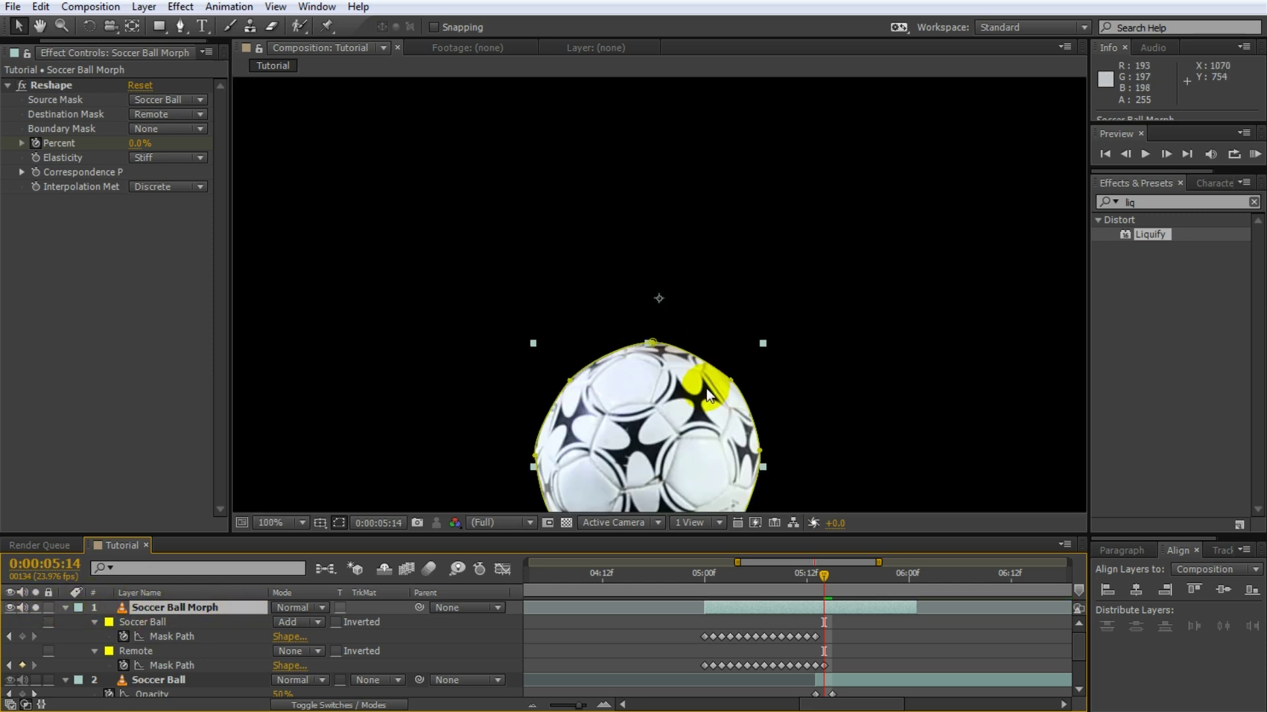
pyautogui.moveTo(730, 403); pyautogui.dragTo(743, 282)
pyautogui.click(303, 621)
pyautogui.click(318, 640)
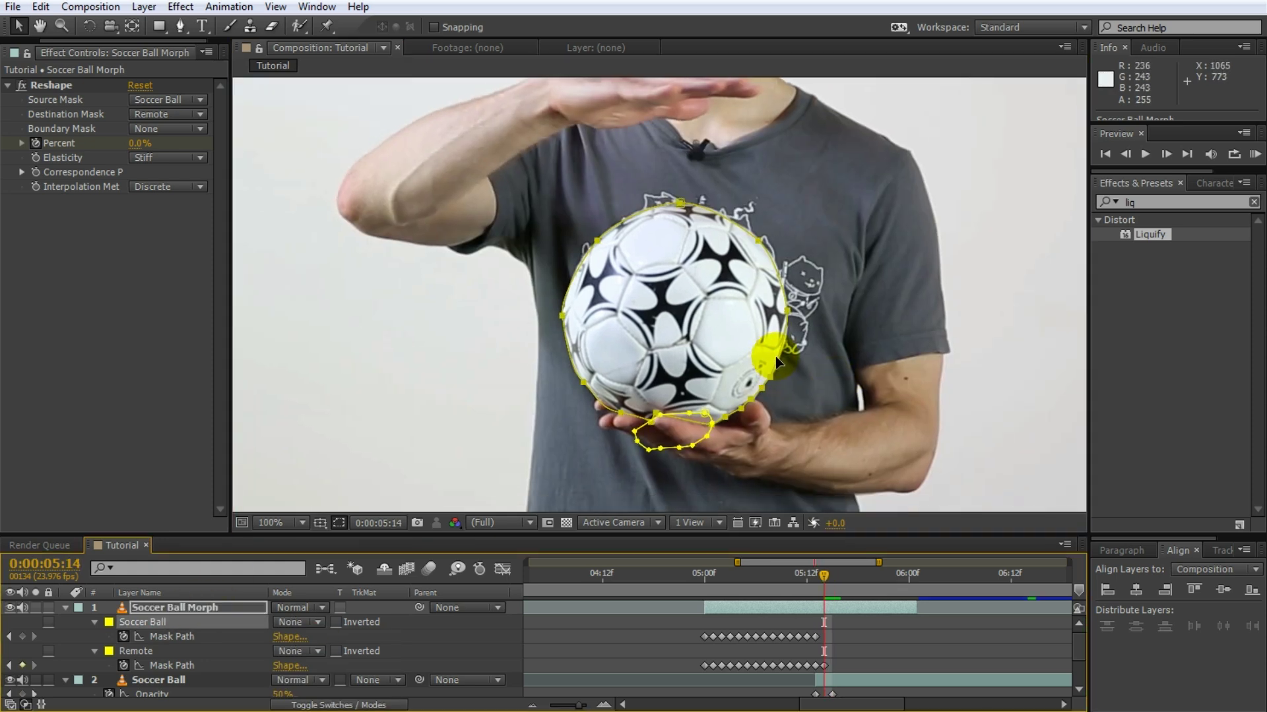
# Move the Soccer Ball mask to follow the ball frame by frame from 0:00:05:15 to the layer's end, keyframing its Mask Path.
pyautogui.click(776, 357)
pyautogui.press('pagedown')
pyautogui.press('Right')
pyautogui.press('Down')
pyautogui.press('pagedown')
pyautogui.press('Right')
pyautogui.press('pagedown')
pyautogui.press('Down')
pyautogui.press('pagedown')
pyautogui.press('Right')
pyautogui.press('pagedown')
pyautogui.press('Right')
pyautogui.press('pagedown')
pyautogui.press('Down')
pyautogui.press('pagedown')
pyautogui.press('Right')
pyautogui.press('Down')
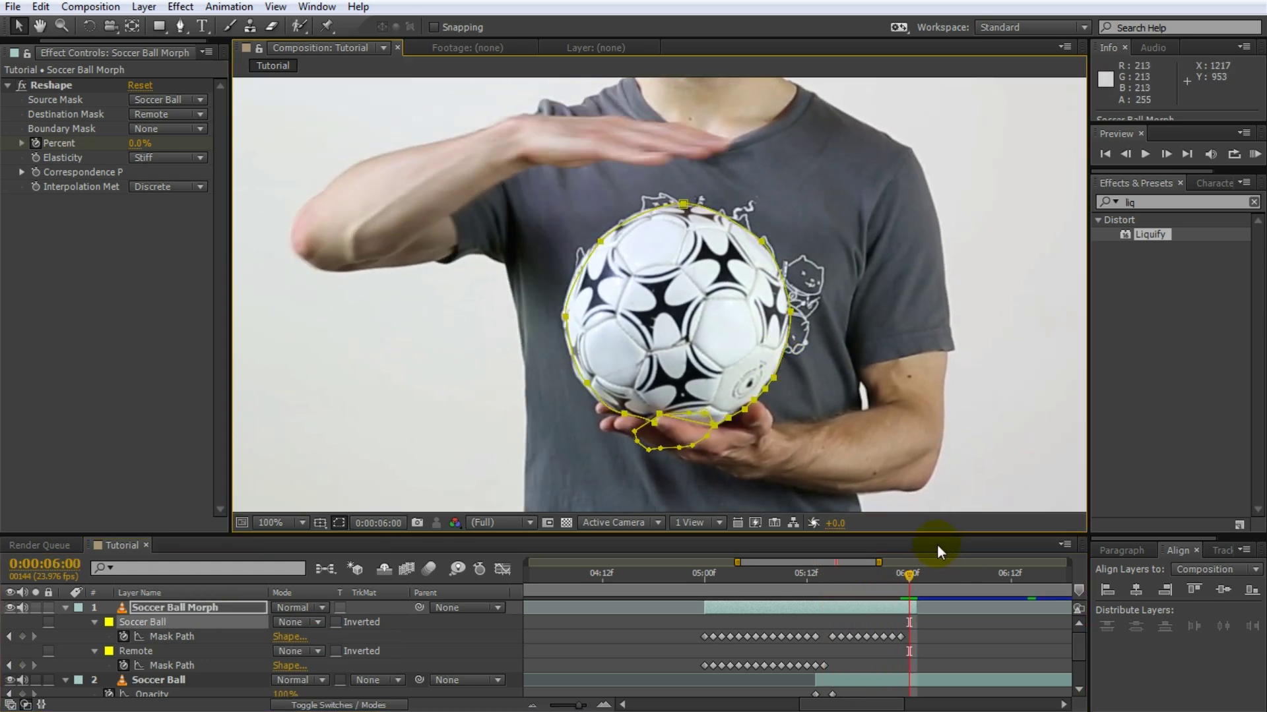
# Go to 0:00:05:16 and set the Soccer Ball mask's mode to Add.
pyautogui.moveTo(910, 565); pyautogui.dragTo(844, 580)
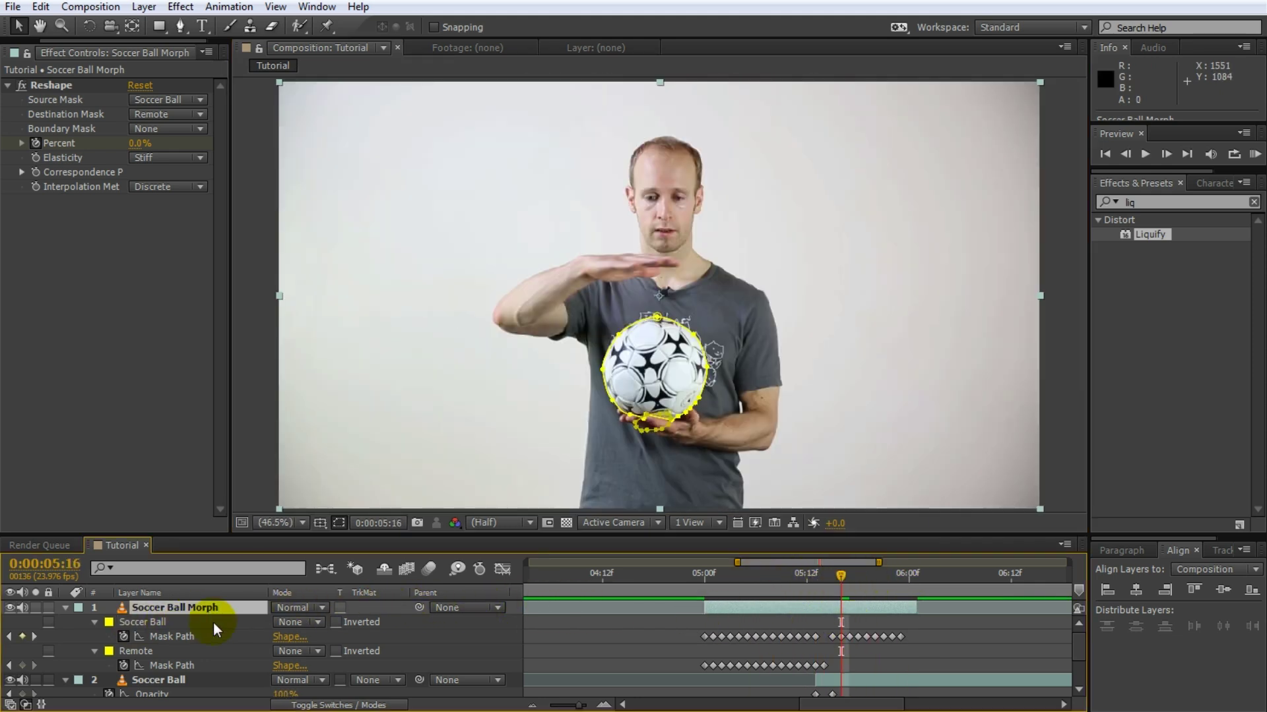
pyautogui.click(286, 624)
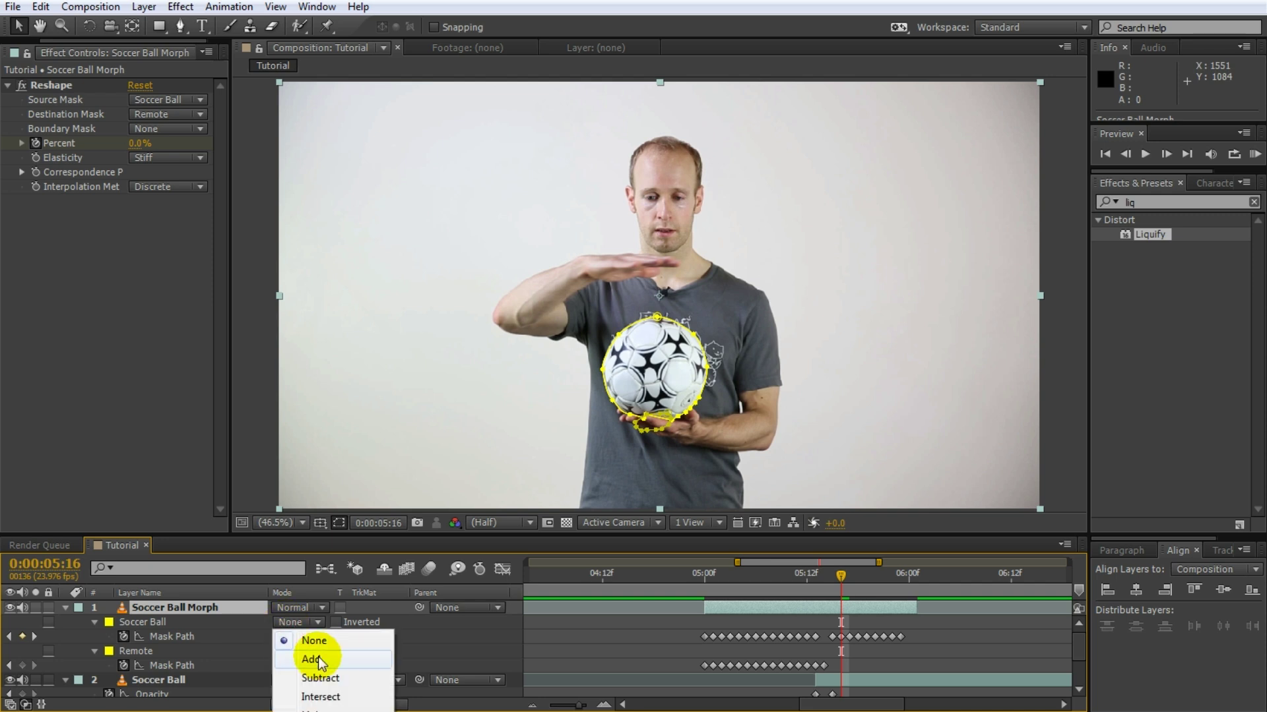
pyautogui.click(318, 656)
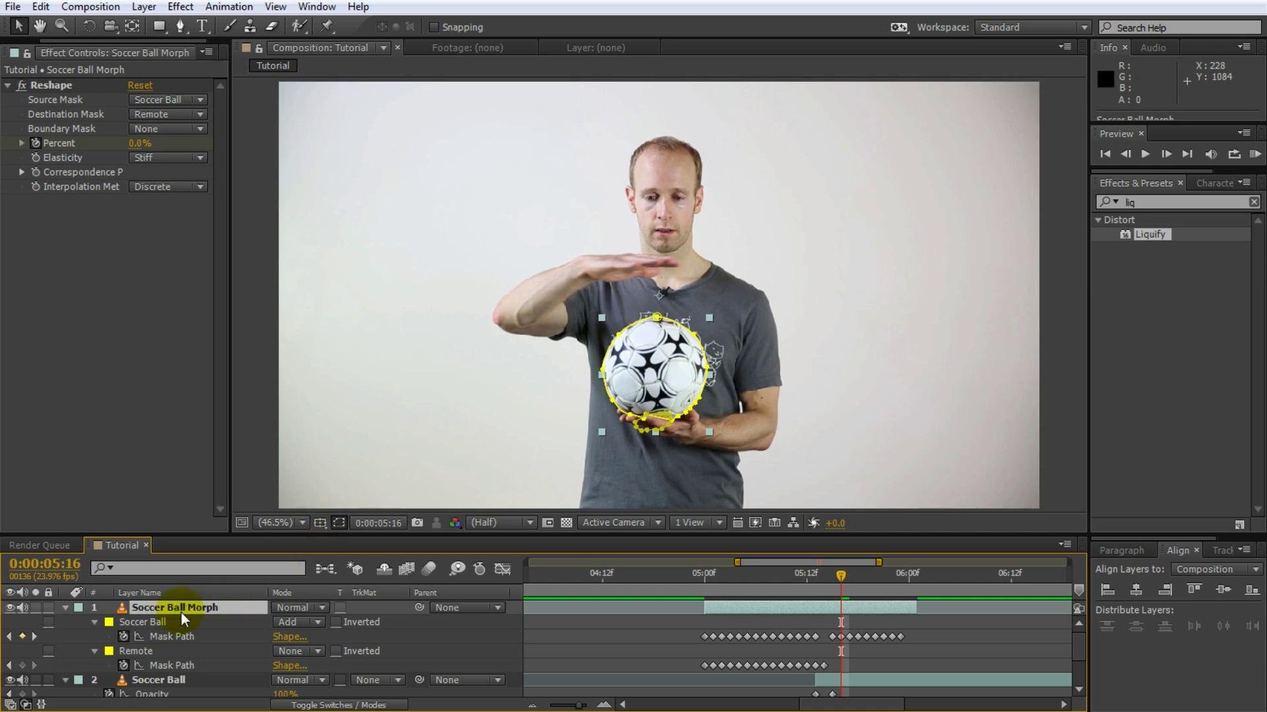
# Duplicate the Soccer Ball Morph layer and rename the copy as Soccer Ball Glow.
pyautogui.hotkey('ctrl', 'd')
pyautogui.press('Return')
pyautogui.write('Soccer Ball')
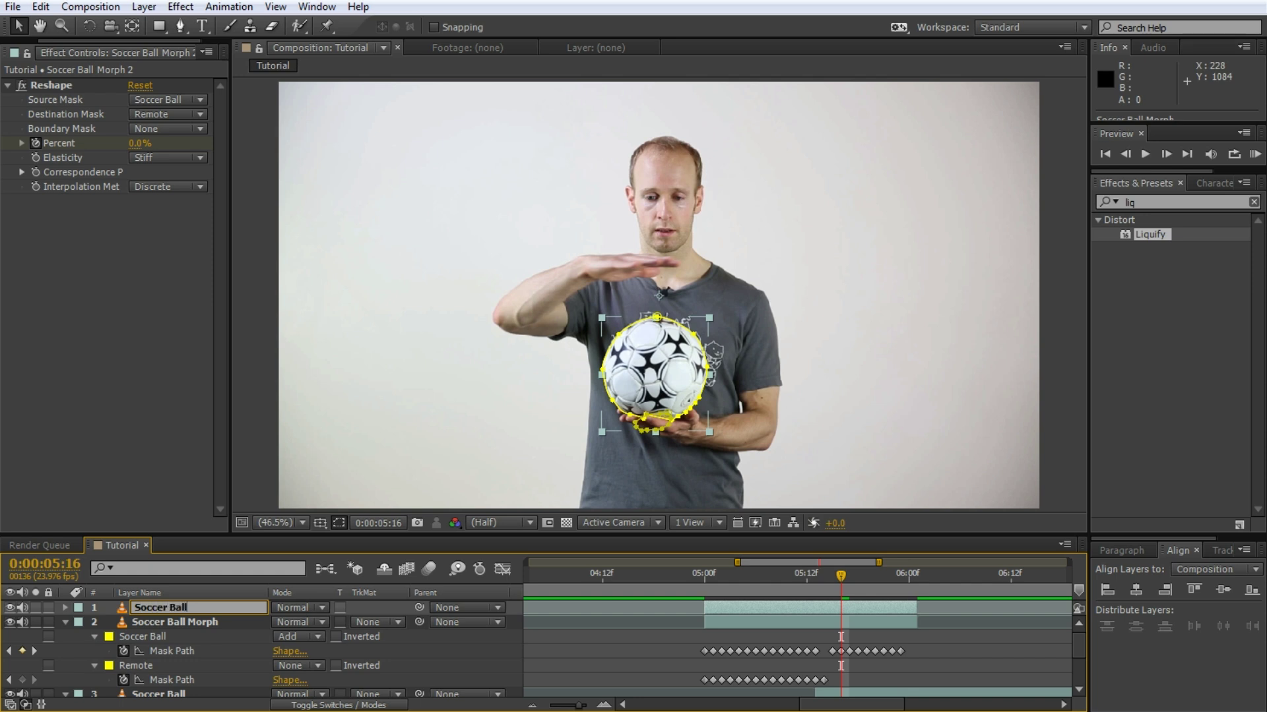
pyautogui.write(' Glow')
pyautogui.click(180, 610)
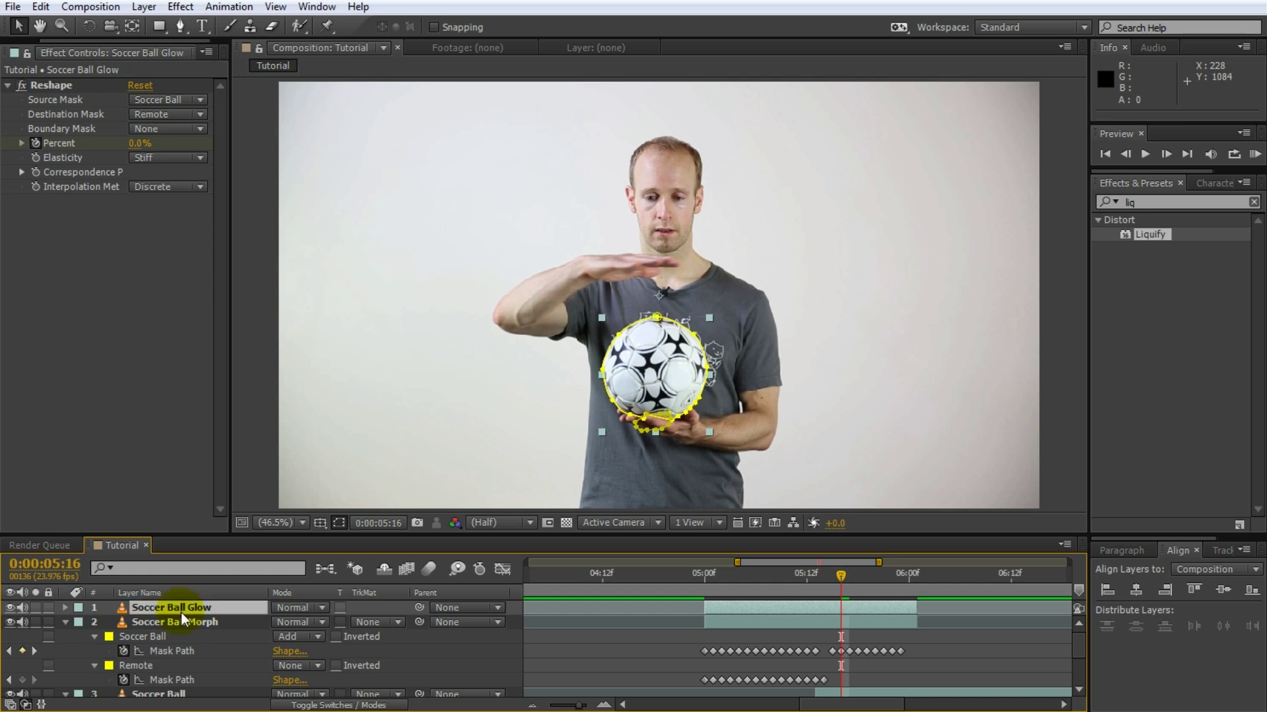
# Pre-compose the Soccer Ball Glow layer as Soccer Ball Glow Comp, moving all attributes into the new composition.
pyautogui.click(144, 7)
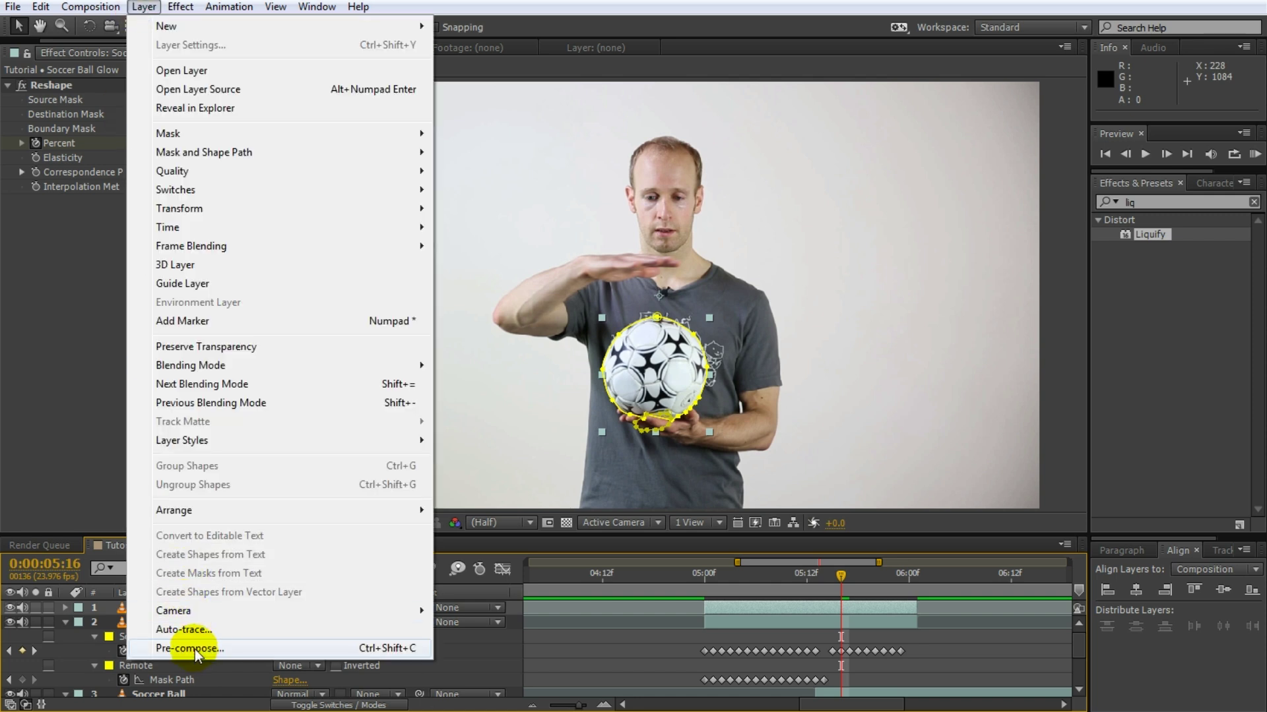
pyautogui.click(190, 648)
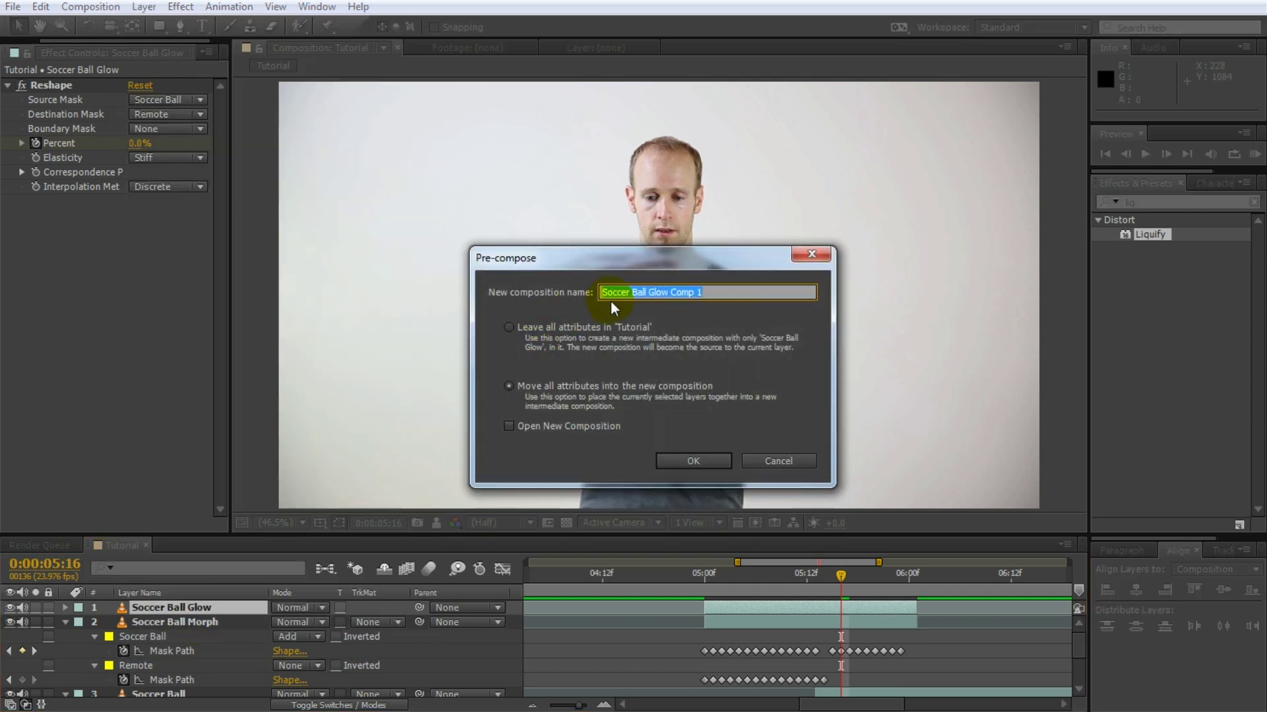
pyautogui.click(717, 303)
pyautogui.press('BackSpace')
pyautogui.press('BackSpace')
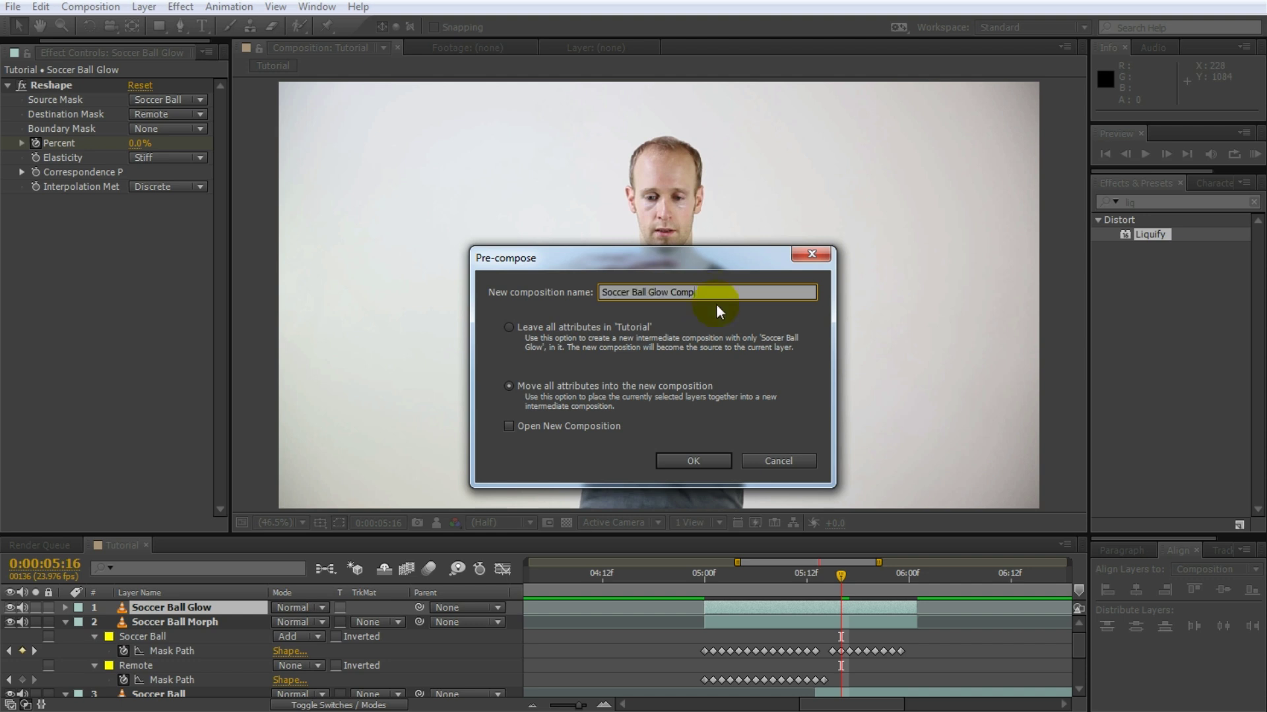
pyautogui.click(510, 387)
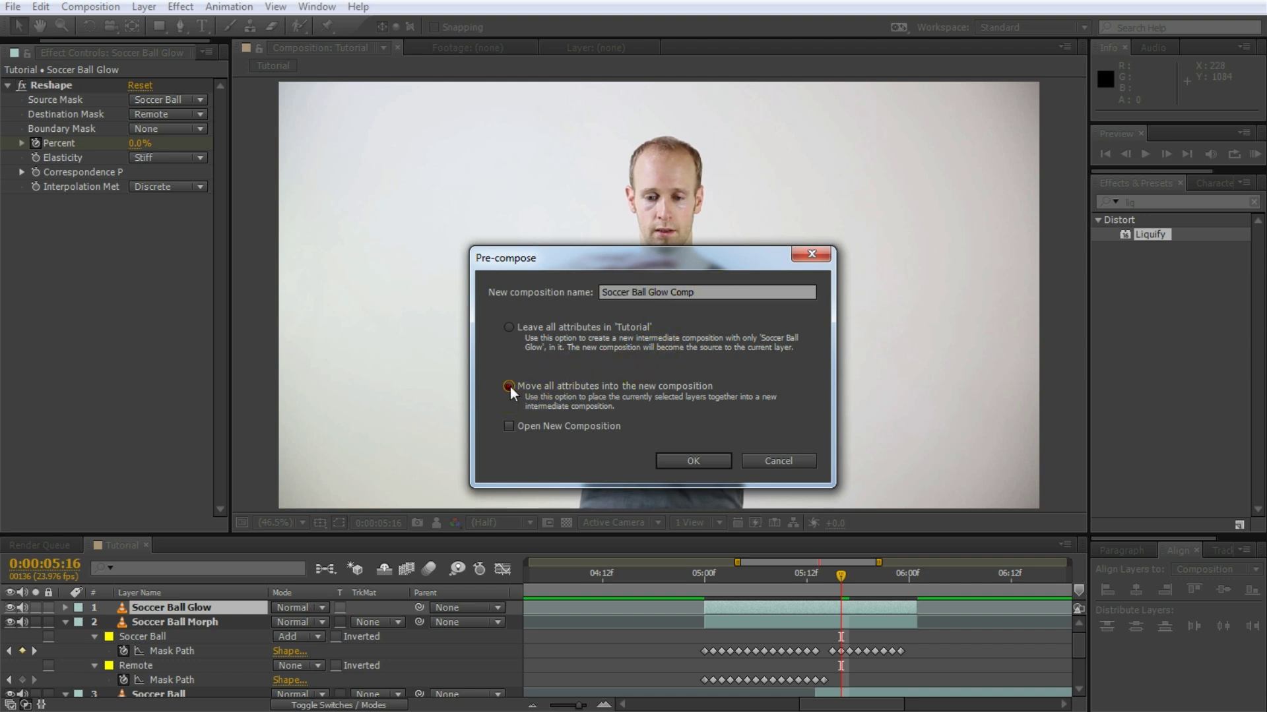
pyautogui.click(678, 462)
# Apply the Stylize Glow effect to the Soccer Ball Glow Comp layer, based on Alpha Channel with A & B Colors.
pyautogui.click(1122, 202)
pyautogui.write('glow')
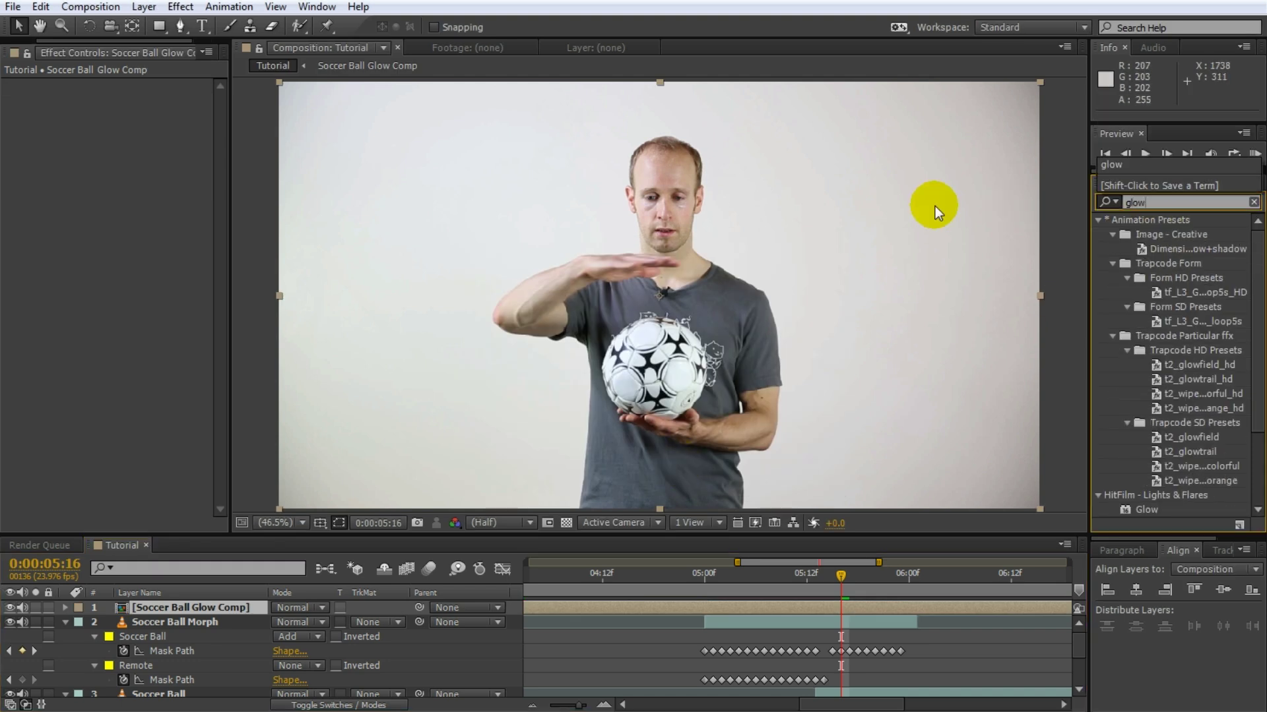
pyautogui.moveTo(1146, 481); pyautogui.dragTo(300, 544)
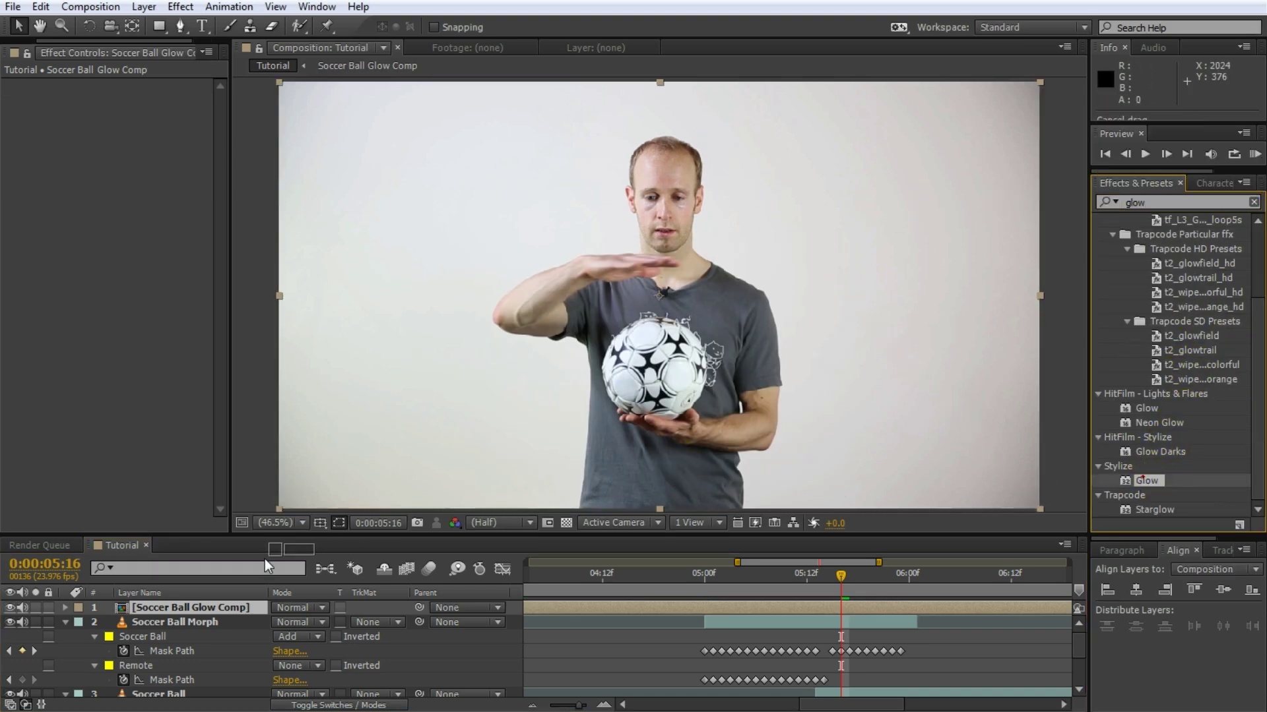
pyautogui.moveTo(213, 601); pyautogui.dragTo(210, 606)
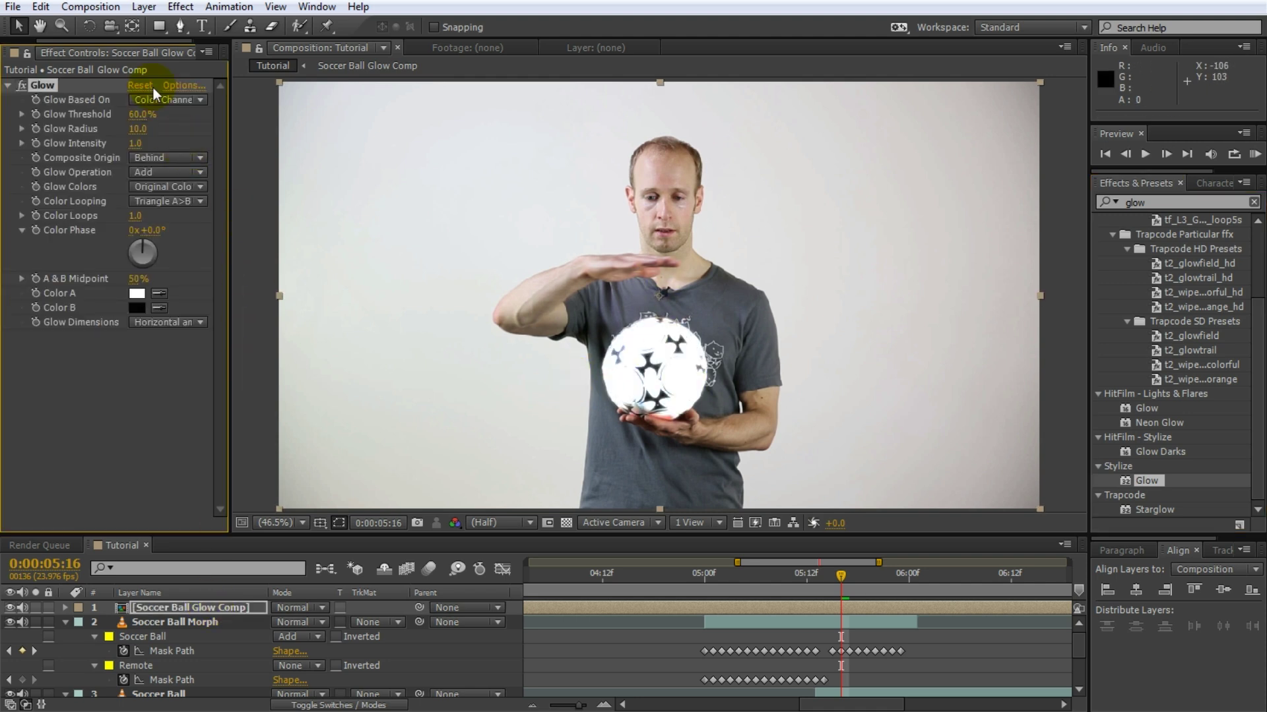
pyautogui.click(165, 100)
pyautogui.click(198, 116)
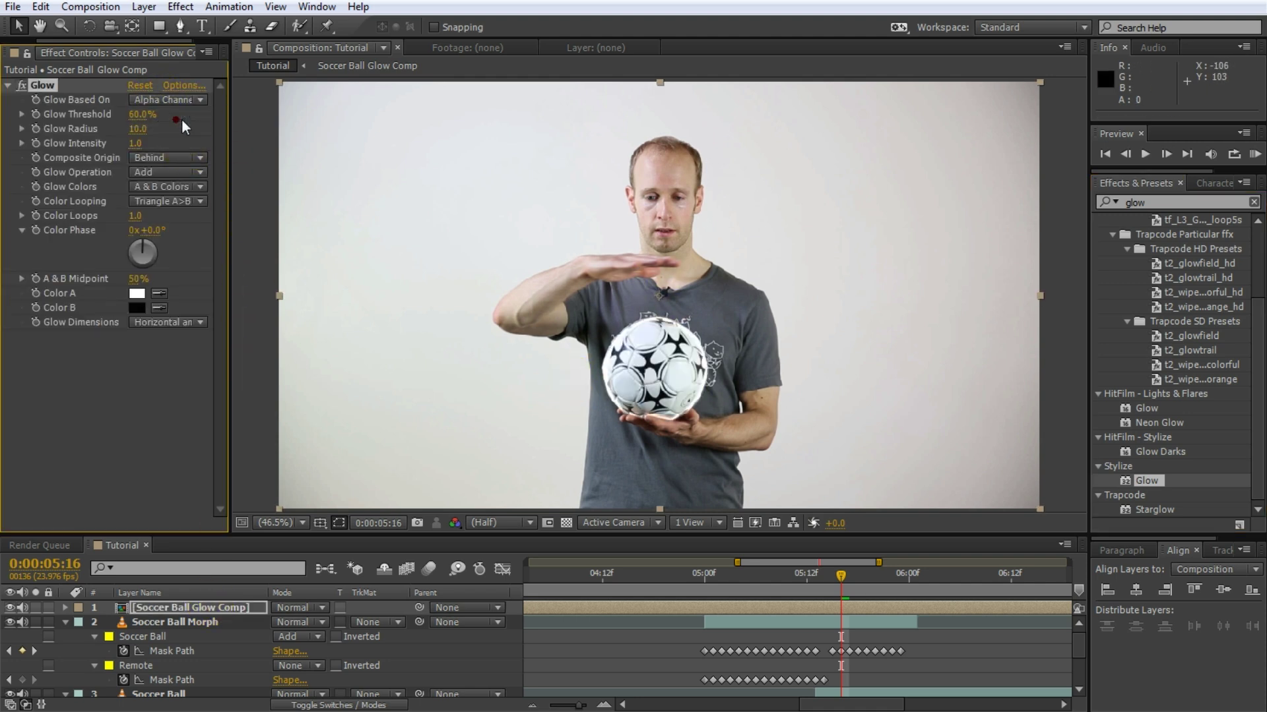
# Set the Glow Threshold to 18.4%, the Glow Radius to 57 and the Glow Intensity to 2.4.
pyautogui.scroll(2, 647, 390)
pyautogui.moveTo(676, 402); pyautogui.dragTo(718, 222)
pyautogui.press('v')
pyautogui.click(142, 121)
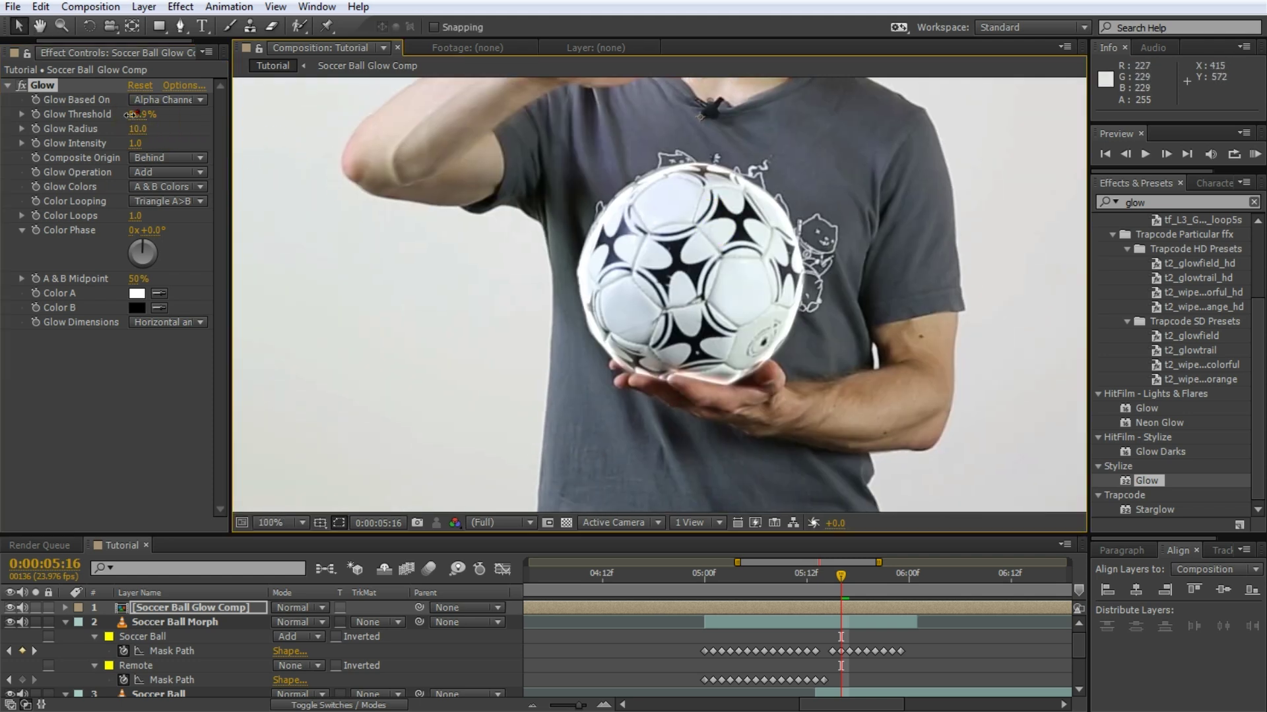
pyautogui.moveTo(64, 119); pyautogui.dragTo(39, 119)
pyautogui.moveTo(139, 132)
pyautogui.mouseDown()
pyautogui.moveTo(222, 129)
pyautogui.moveTo(182, 133)
pyautogui.moveTo(185, 147)
pyautogui.moveTo(435, 132)
pyautogui.moveTo(263, 155)
pyautogui.mouseUp()
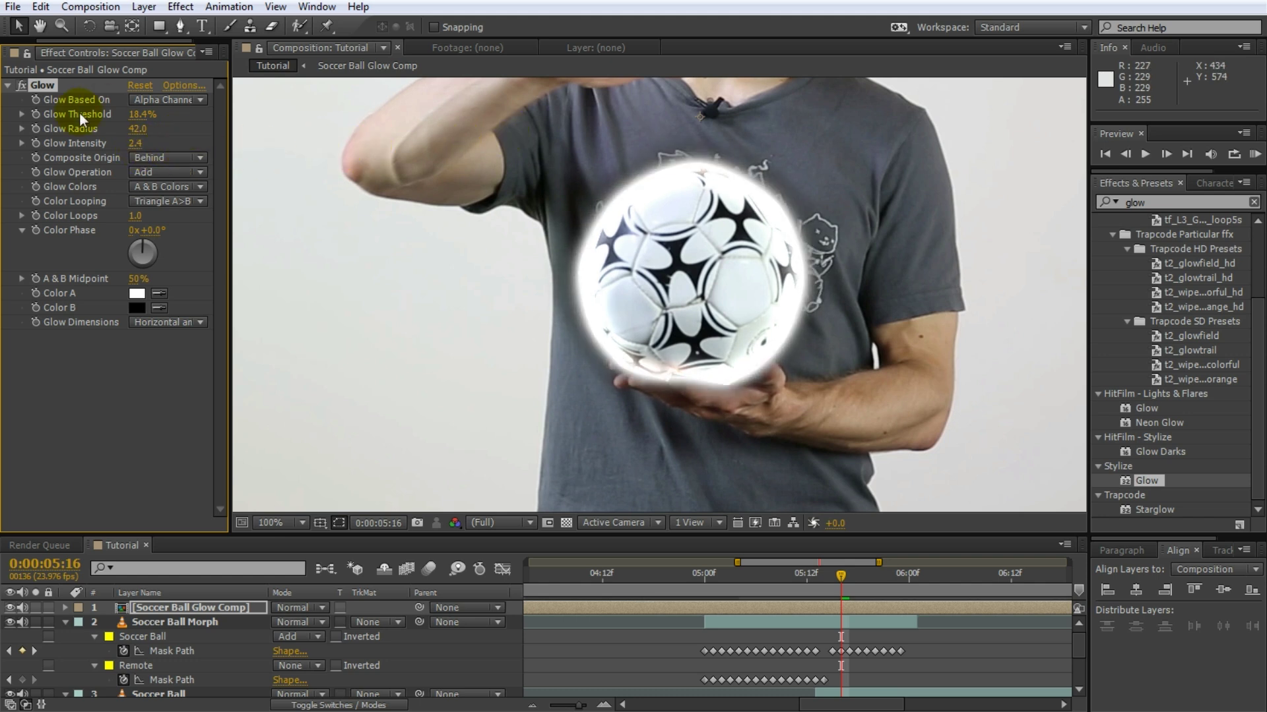
pyautogui.moveTo(138, 129); pyautogui.dragTo(140, 127)
pyautogui.click(169, 607)
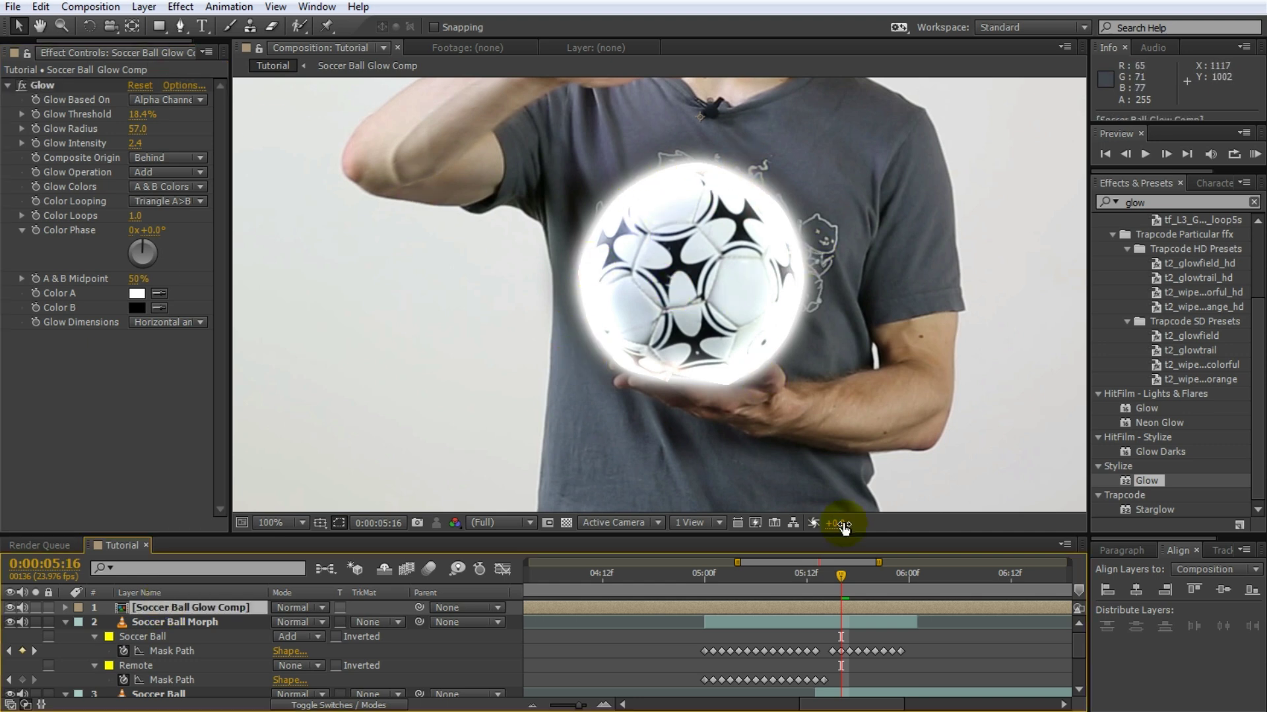
# Start keyframing the glow at 0:00:05:00 with a Glow Radius of 1.0 and a Glow Intensity of 0.0.
pyautogui.moveTo(840, 577); pyautogui.dragTo(704, 594)
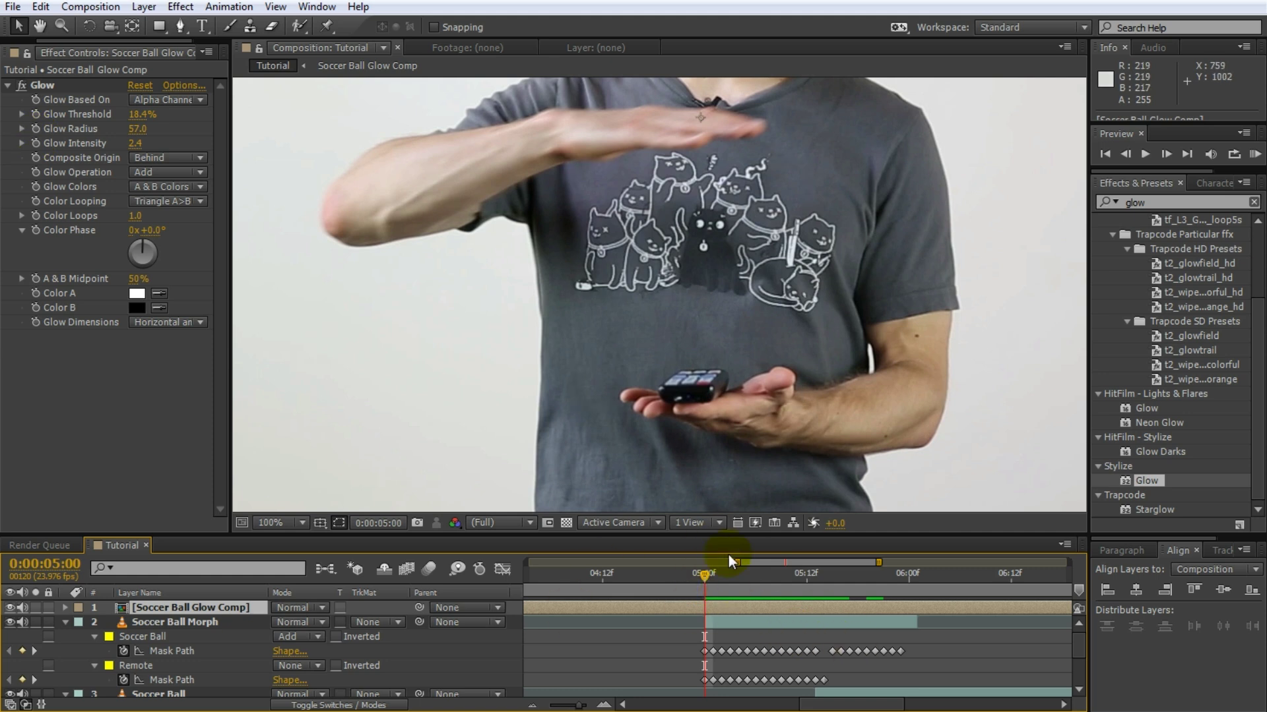
pyautogui.click(35, 128)
pyautogui.click(36, 143)
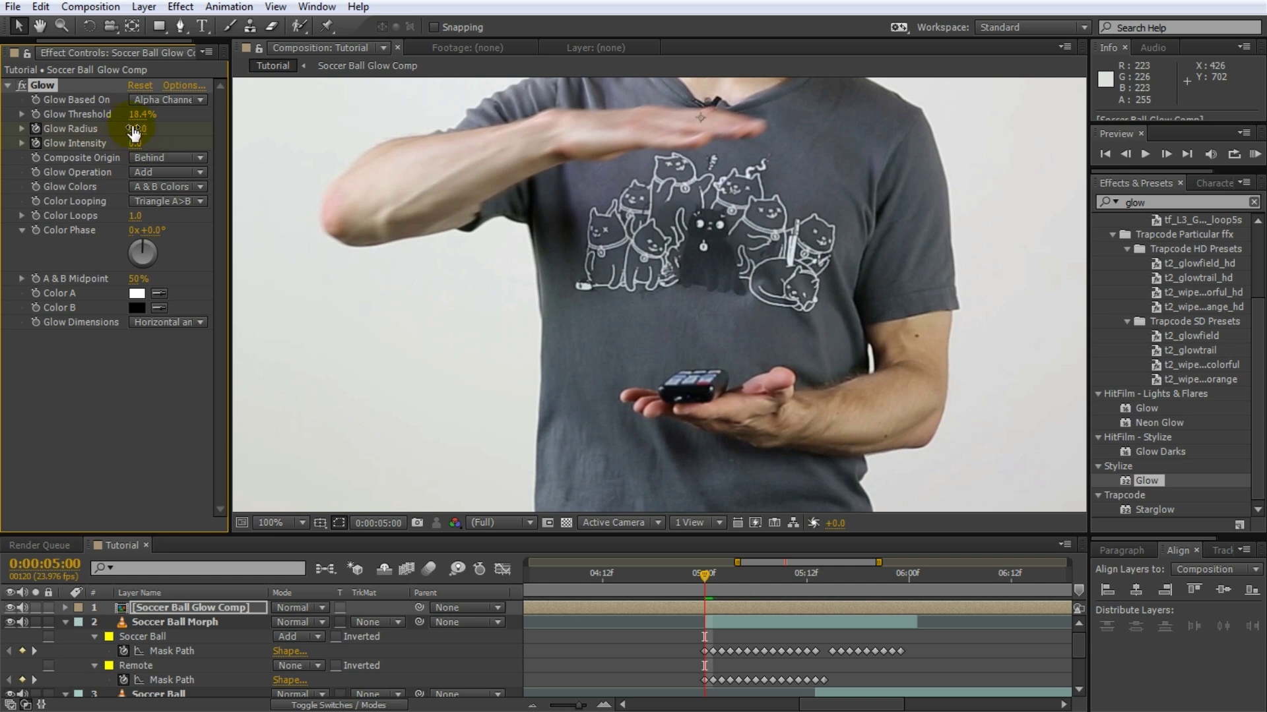
# Keyframe the glow to strengthen at about 0:00:05:10 and fade back down at about 0:00:05:21.
pyautogui.moveTo(706, 576); pyautogui.dragTo(788, 587)
pyautogui.moveTo(135, 144); pyautogui.dragTo(182, 138)
pyautogui.moveTo(783, 575); pyautogui.dragTo(883, 579)
pyautogui.moveTo(140, 143); pyautogui.dragTo(107, 428)
# Play a preview of the morph with the animated glow from 0:00:04:06.
pyautogui.moveTo(884, 574); pyautogui.dragTo(551, 581)
pyautogui.hotkey('shift', '/')
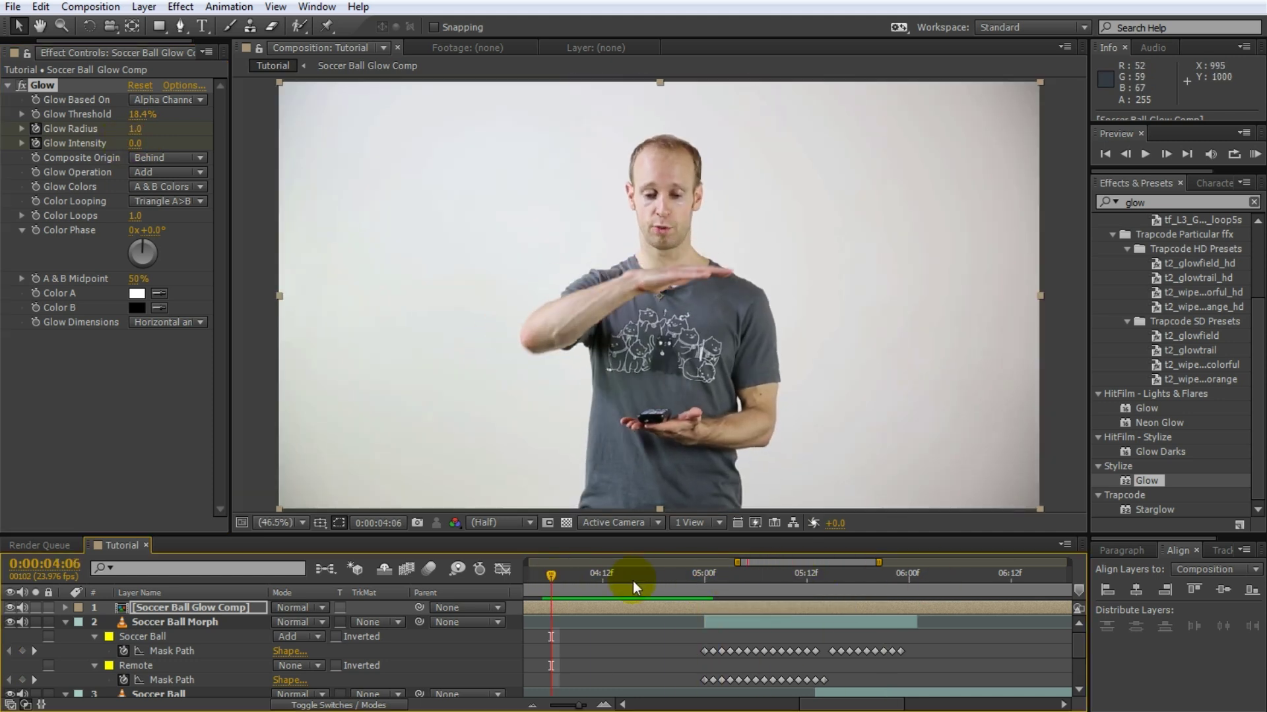
pyautogui.press('KP_0')
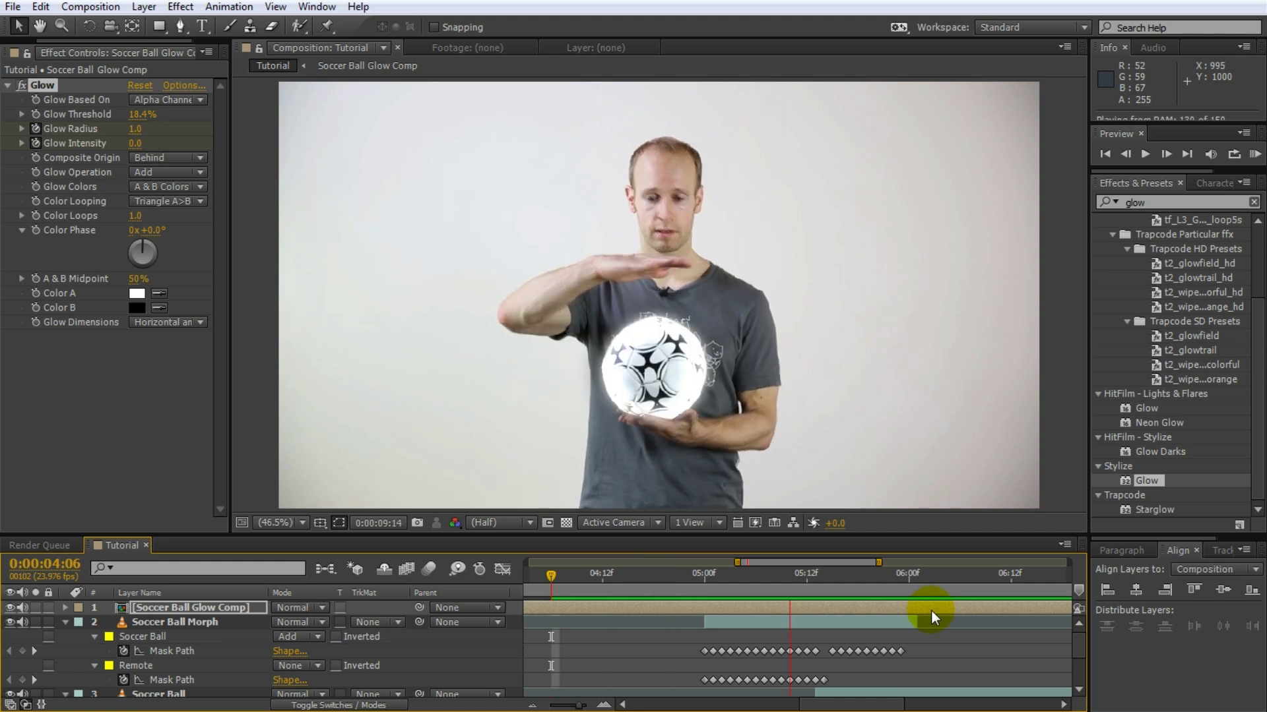